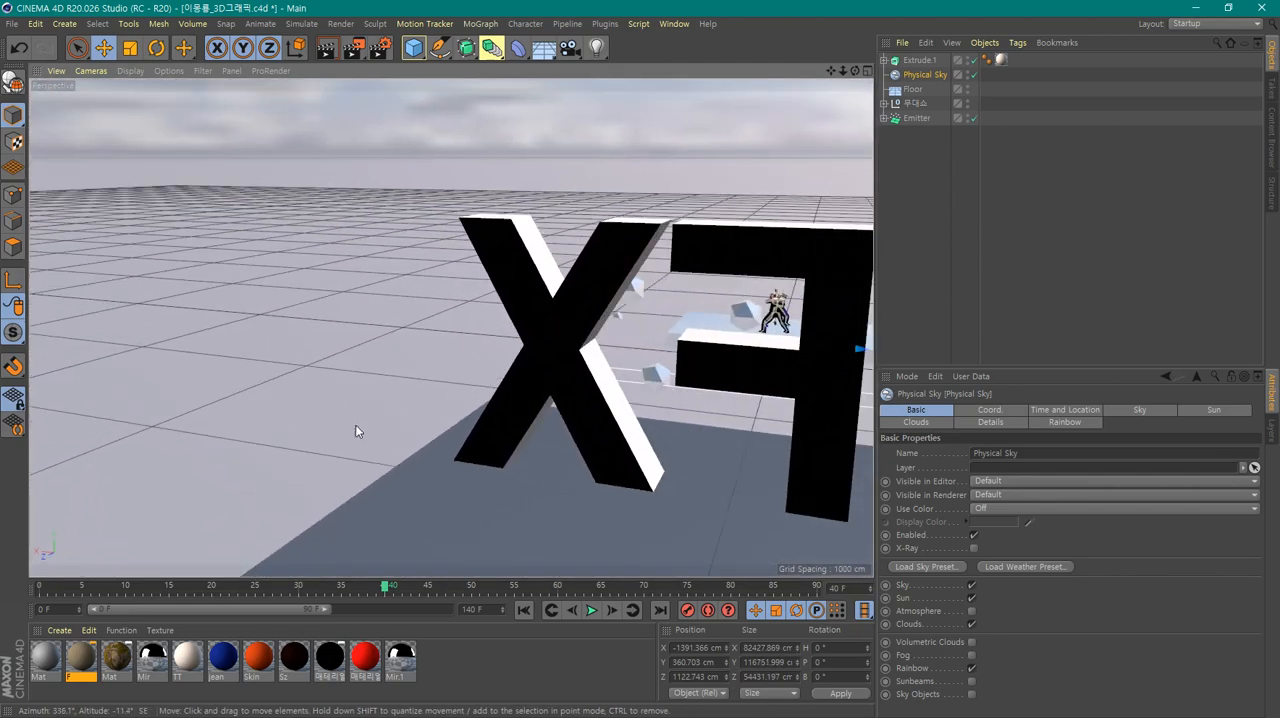
# Restore the perspective view to its default framing with Frame Default
pyautogui.scroll(5, 779, 338)
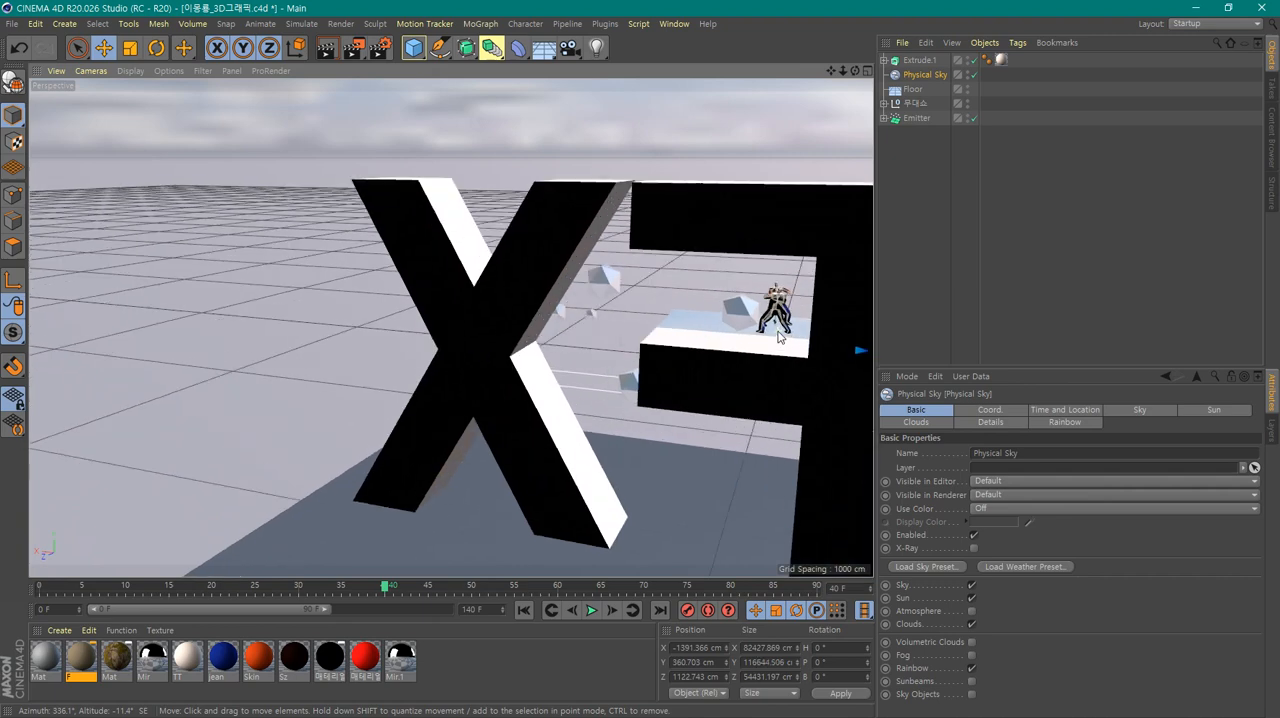
pyautogui.scroll(2, 779, 338)
pyautogui.scroll(-2, 779, 338)
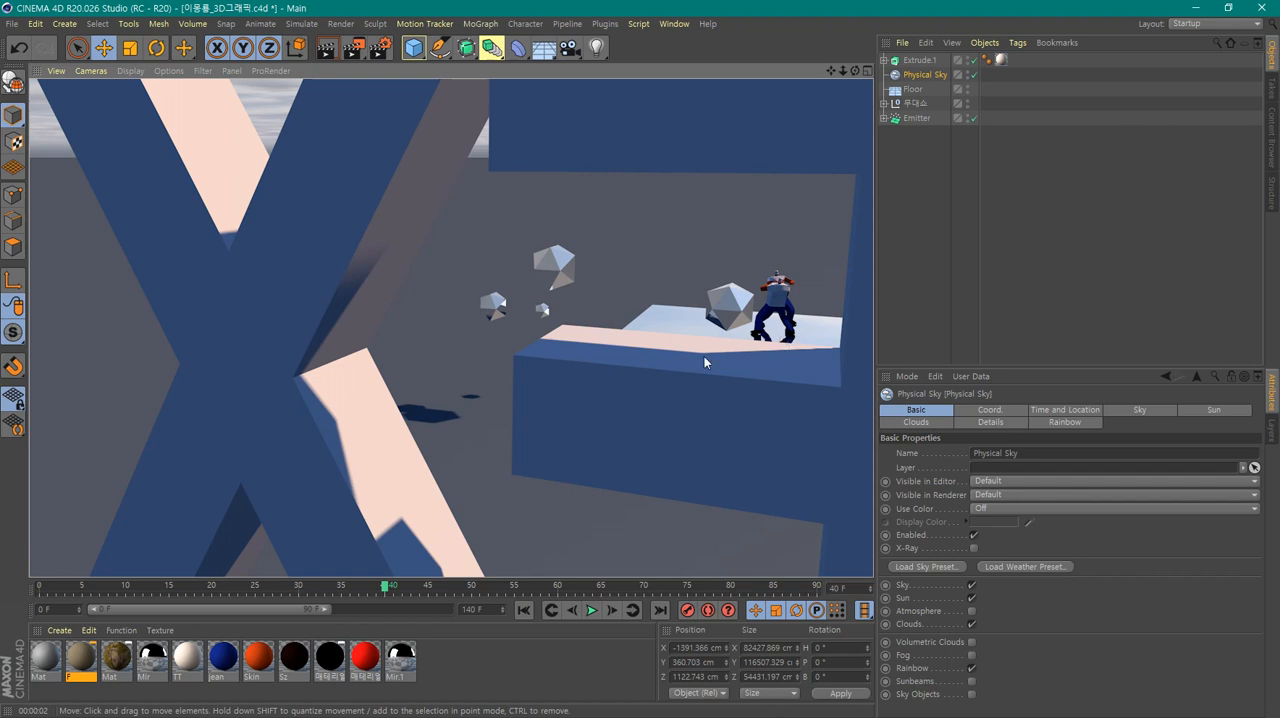
pyautogui.scroll(-8, 704, 363)
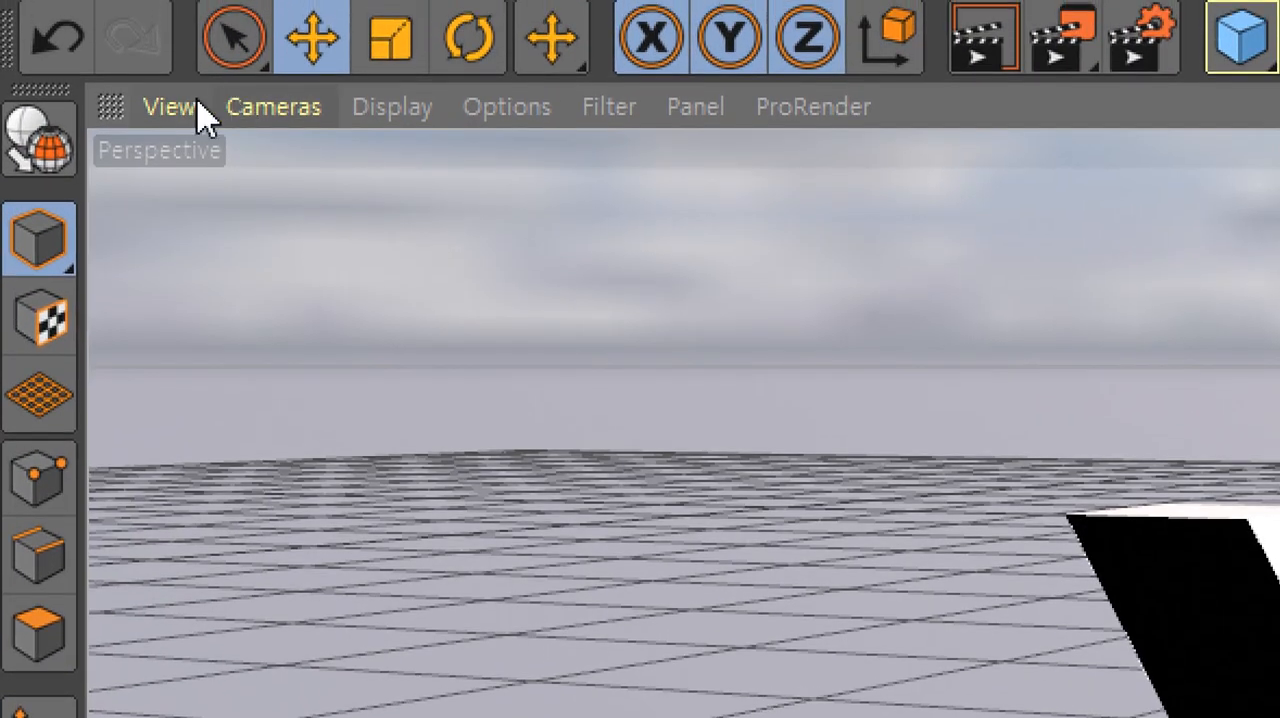
pyautogui.click(193, 106)
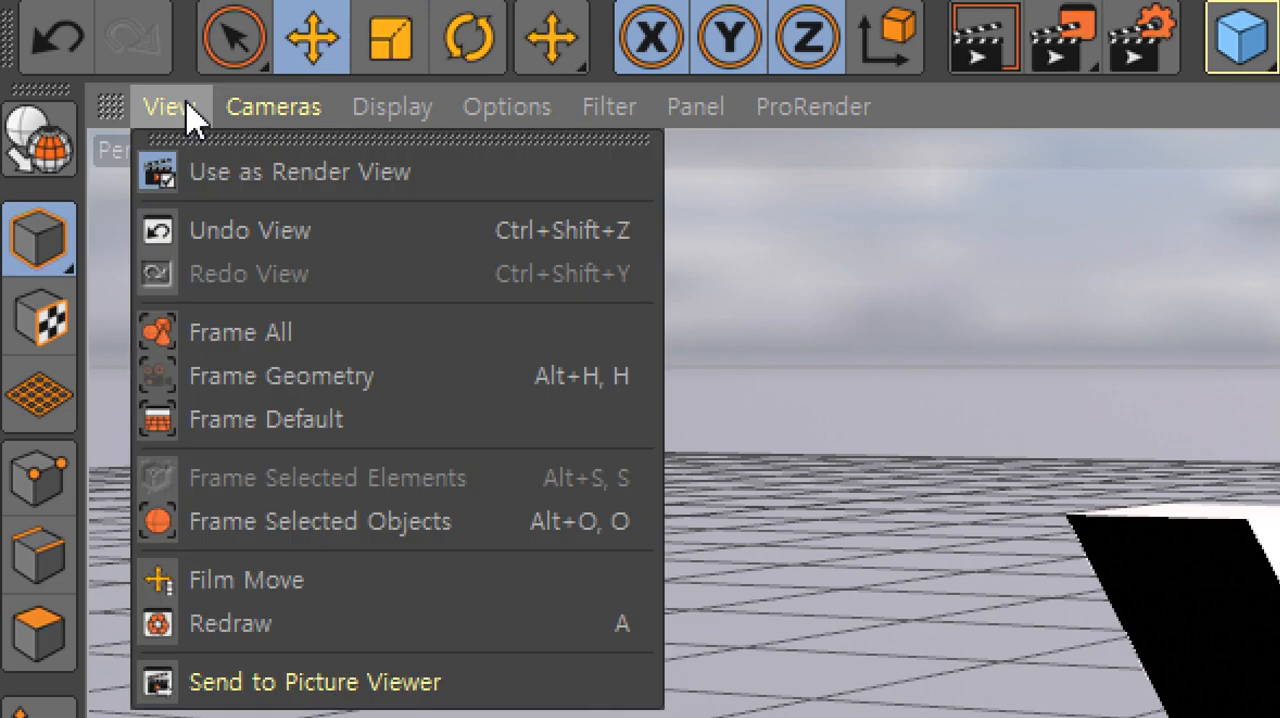
pyautogui.click(345, 443)
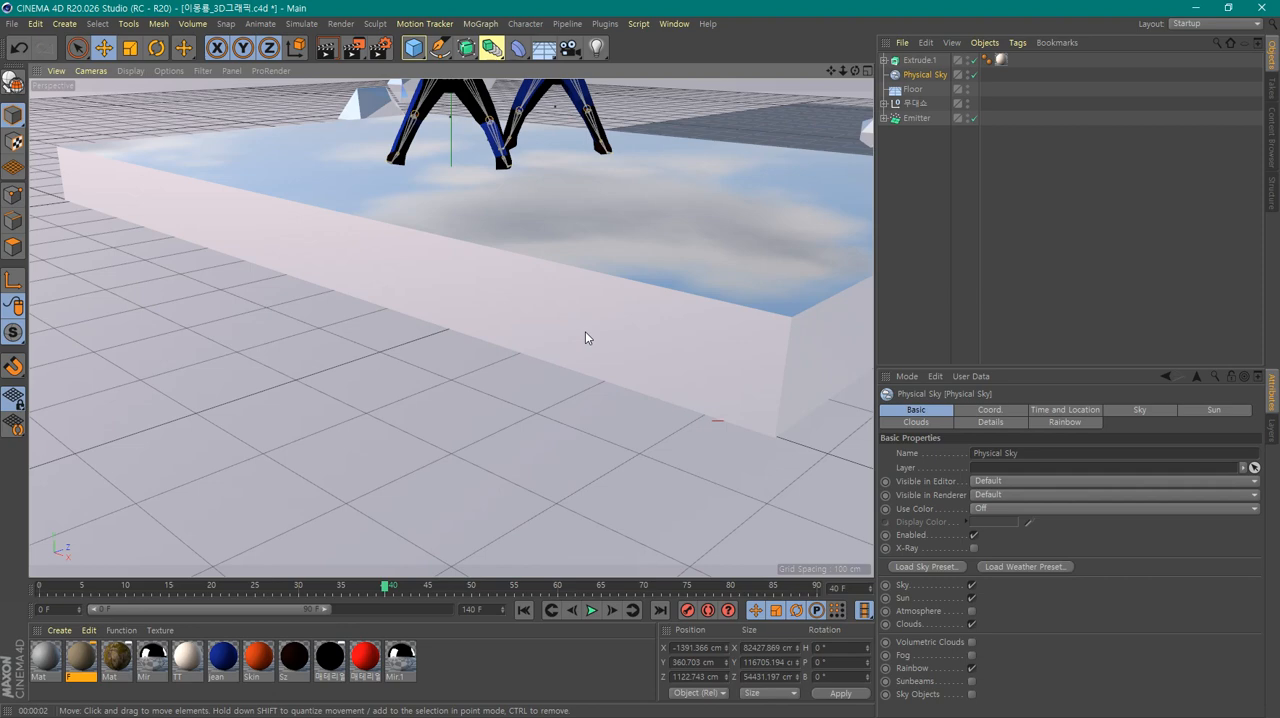
# Frame the stage and the VFX text in the perspective view and add a Target Camera from that viewpoint
pyautogui.scroll(-10, 585, 337)
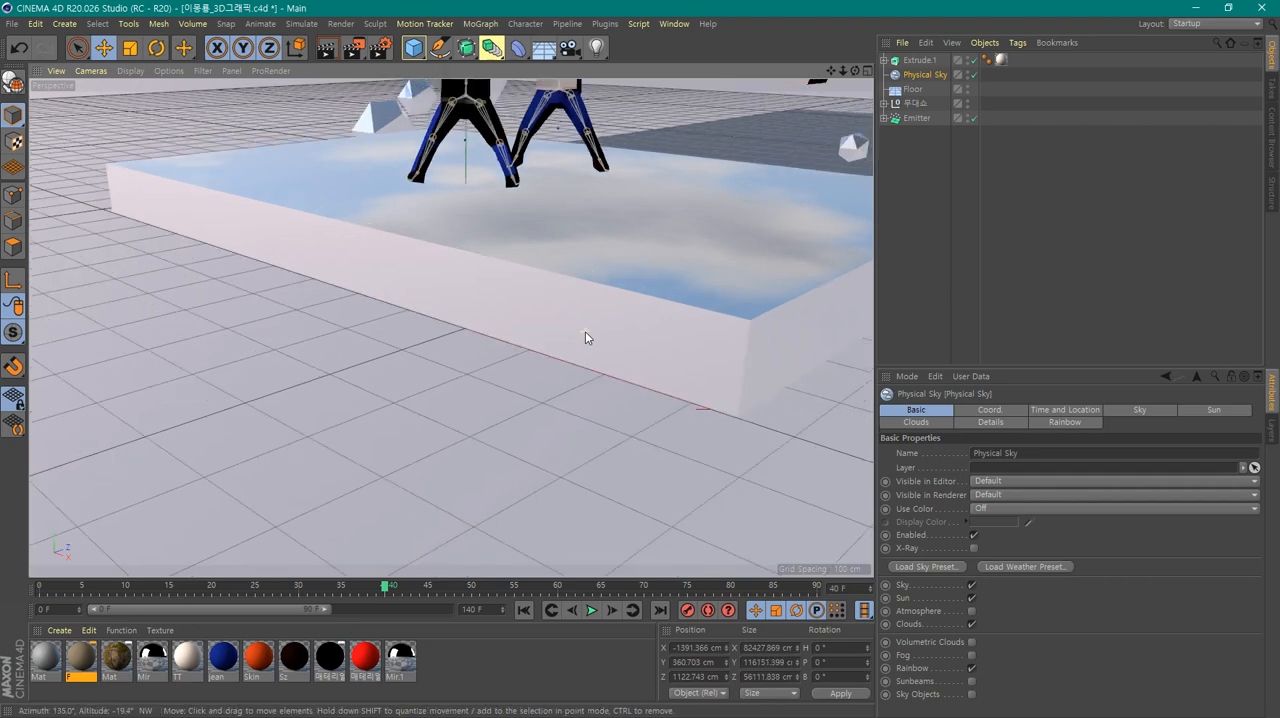
pyautogui.keyDown('alt'); pyautogui.moveTo(622, 330); pyautogui.dragTo(390, 435); pyautogui.keyUp('alt')
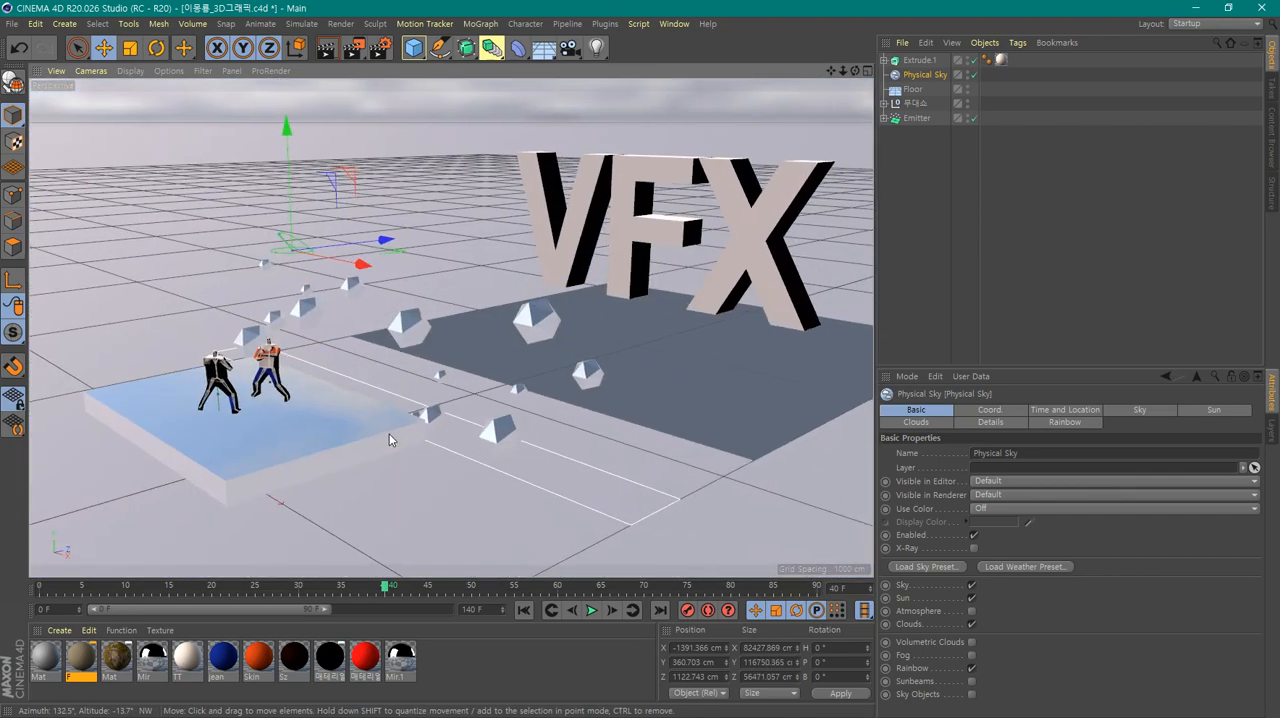
pyautogui.keyDown('alt'); pyautogui.moveTo(547, 444); pyautogui.dragTo(540, 432, button='middle'); pyautogui.keyUp('alt')
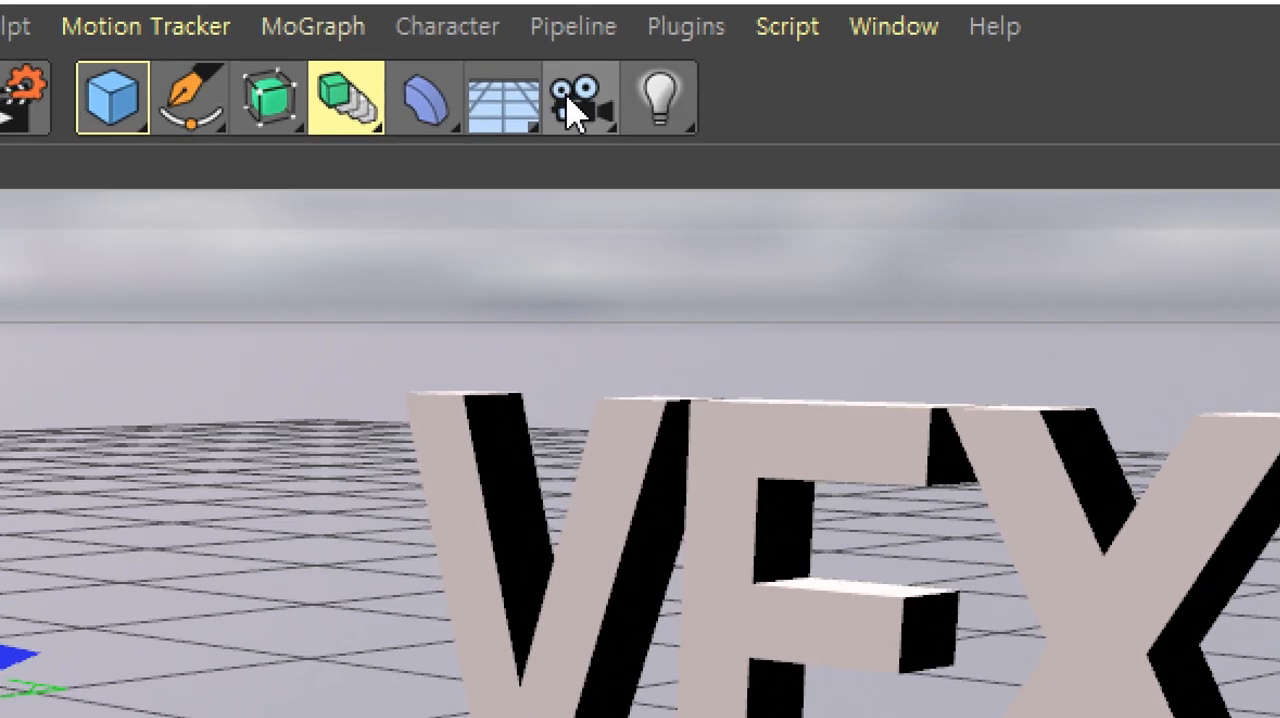
pyautogui.click(575, 106)
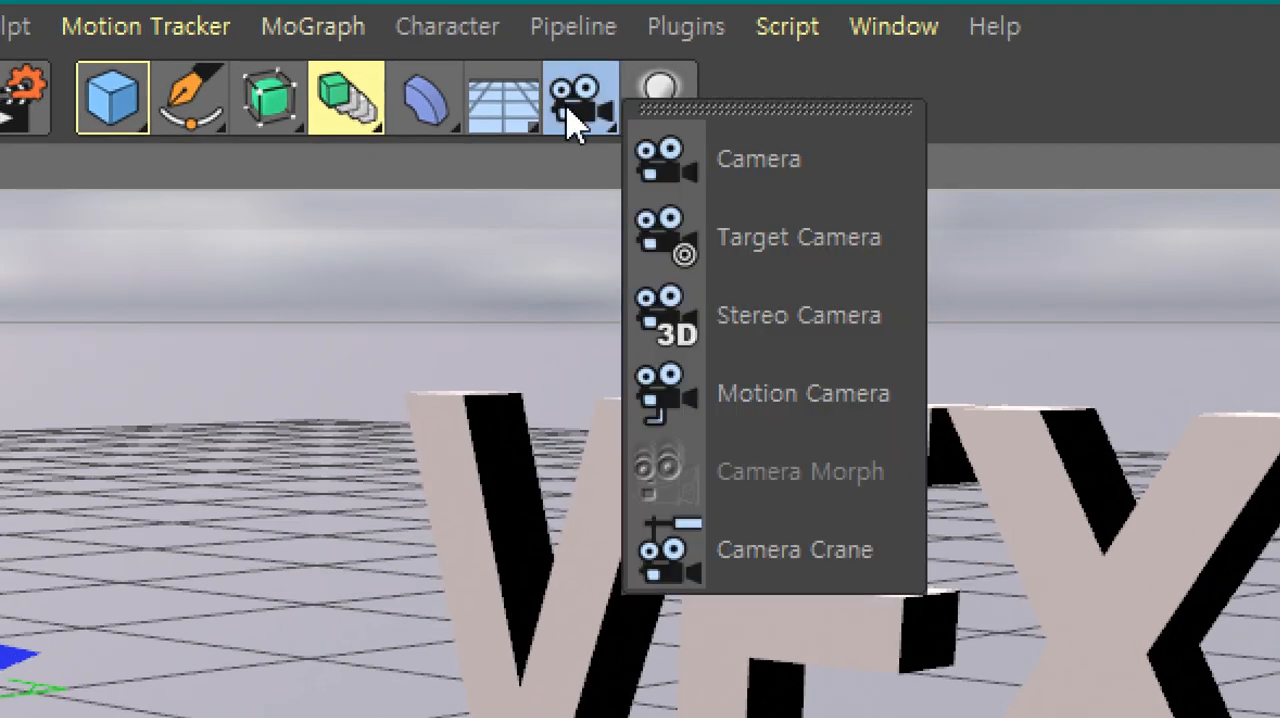
pyautogui.click(836, 268)
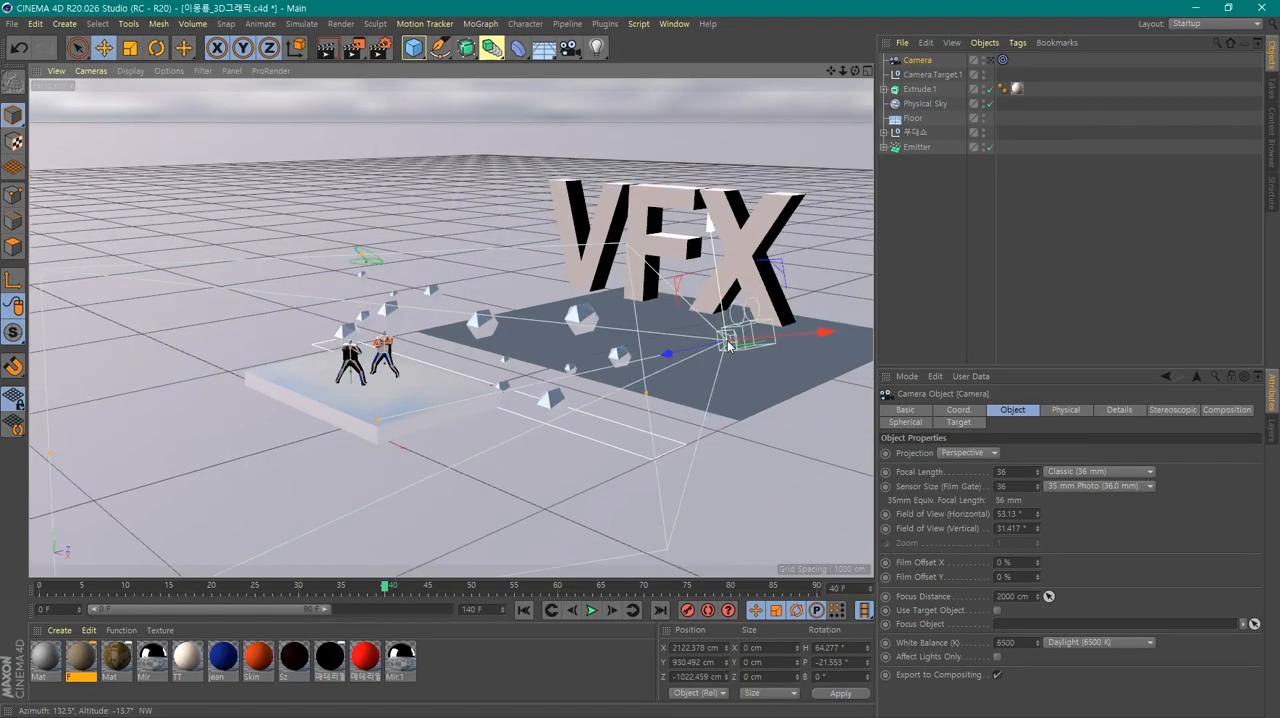
# Examine the new camera's placement in the perspective and four-view layouts, and review Extrude.1, Floor and the 무대쇼 group in the scene
pyautogui.scroll(-2, 747, 448)
pyautogui.keyDown('alt'); pyautogui.moveTo(825, 438); pyautogui.dragTo(691, 450); pyautogui.keyUp('alt')
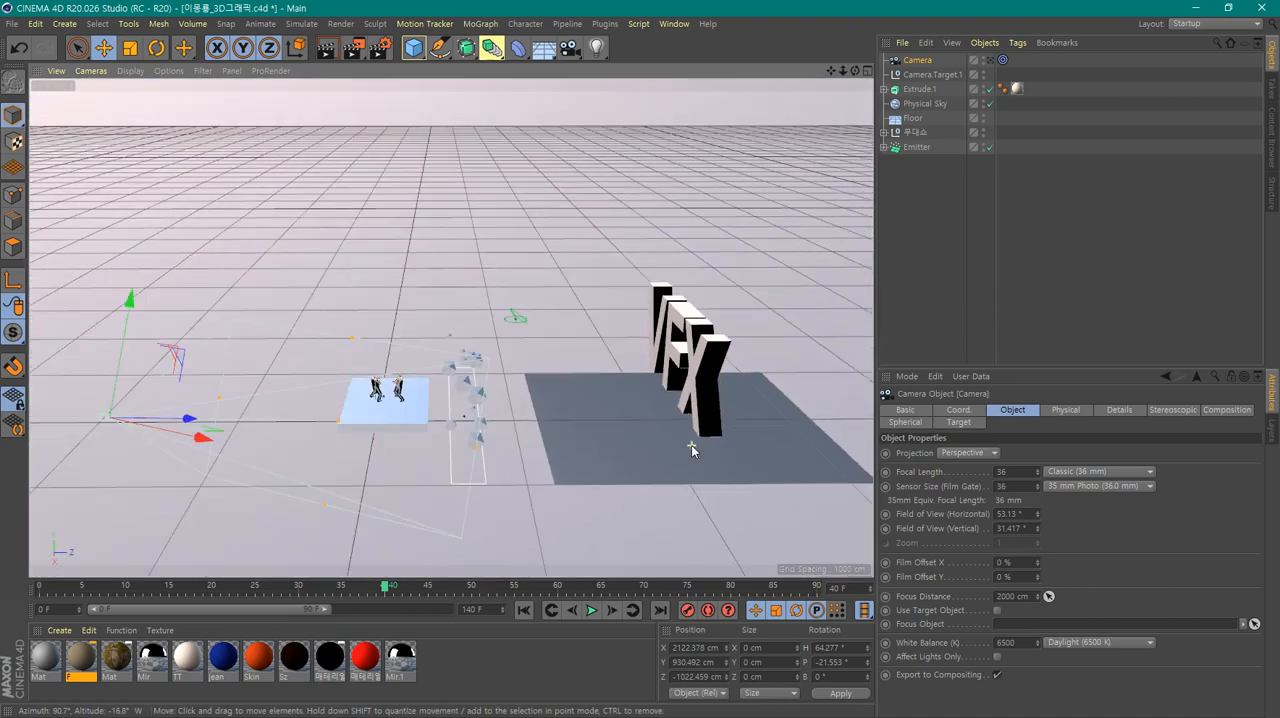
pyautogui.middleClick(559, 490)
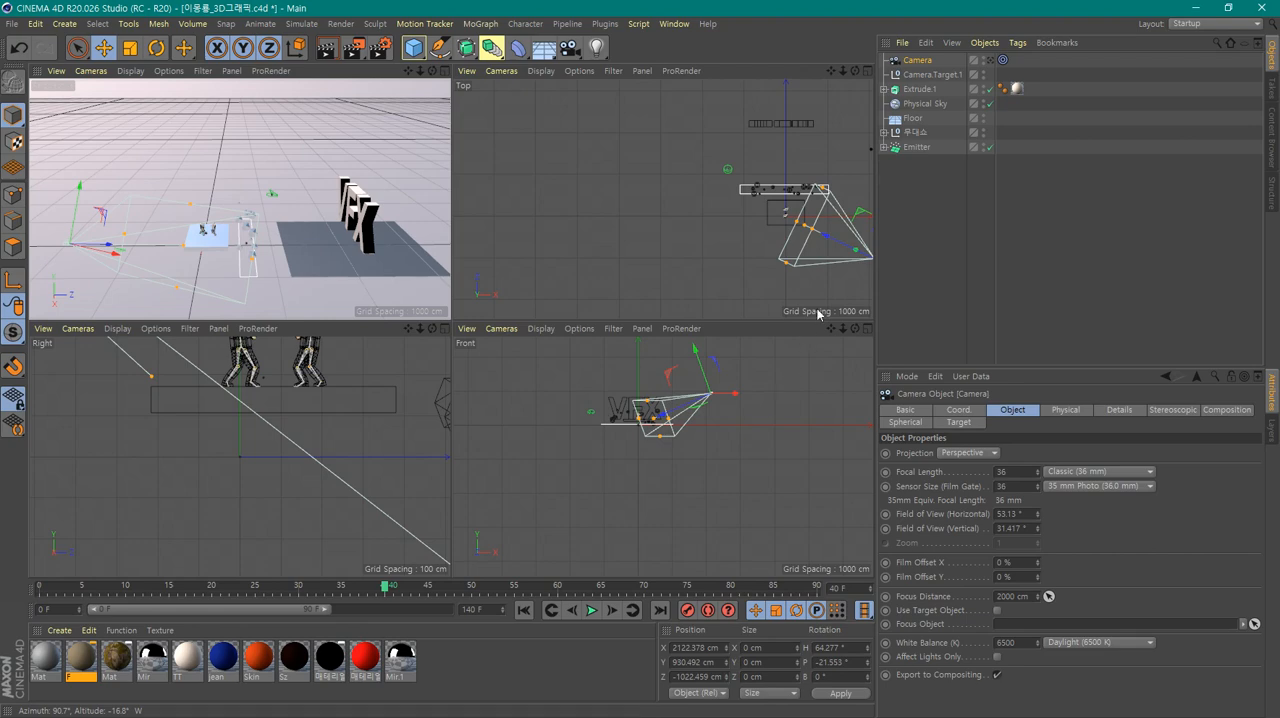
pyautogui.keyDown('alt'); pyautogui.moveTo(819, 263); pyautogui.dragTo(682, 238, button='middle'); pyautogui.keyUp('alt')
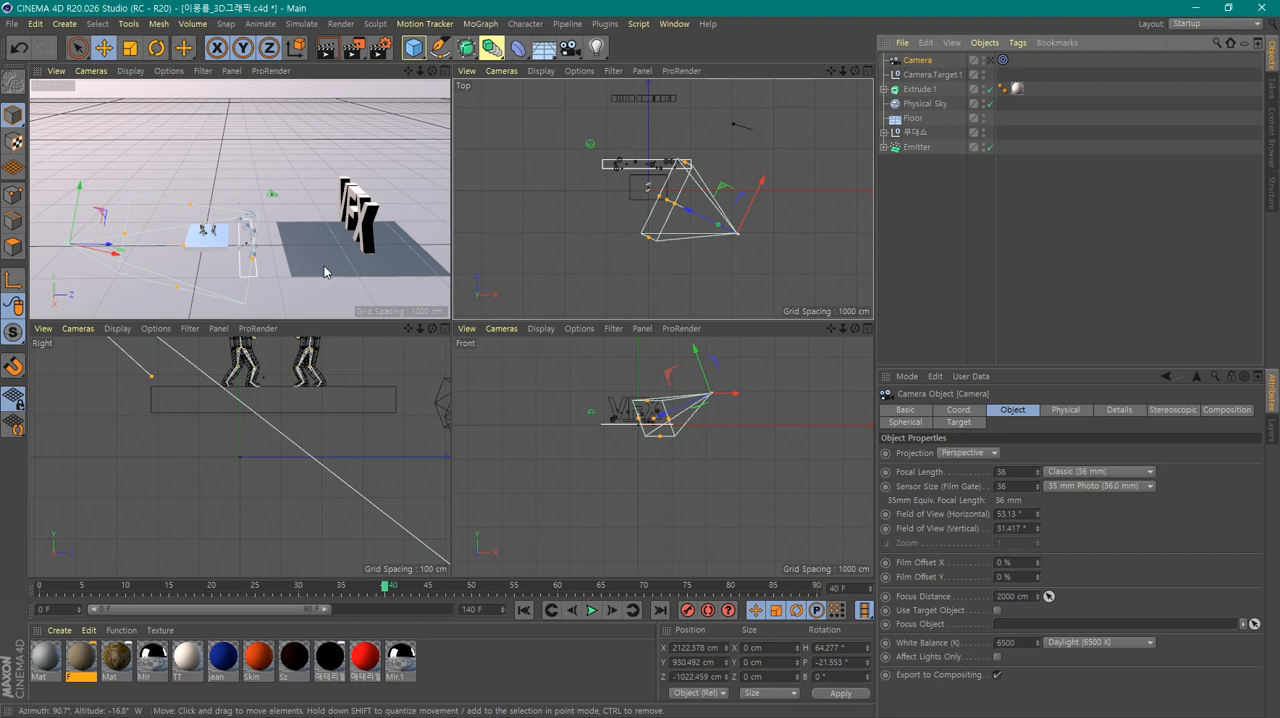
pyautogui.moveTo(328, 266)
pyautogui.keyDown('alt'); pyautogui.mouseDown()
pyautogui.moveTo(348, 272)
pyautogui.moveTo(322, 256)
pyautogui.mouseUp(); pyautogui.keyUp('alt')
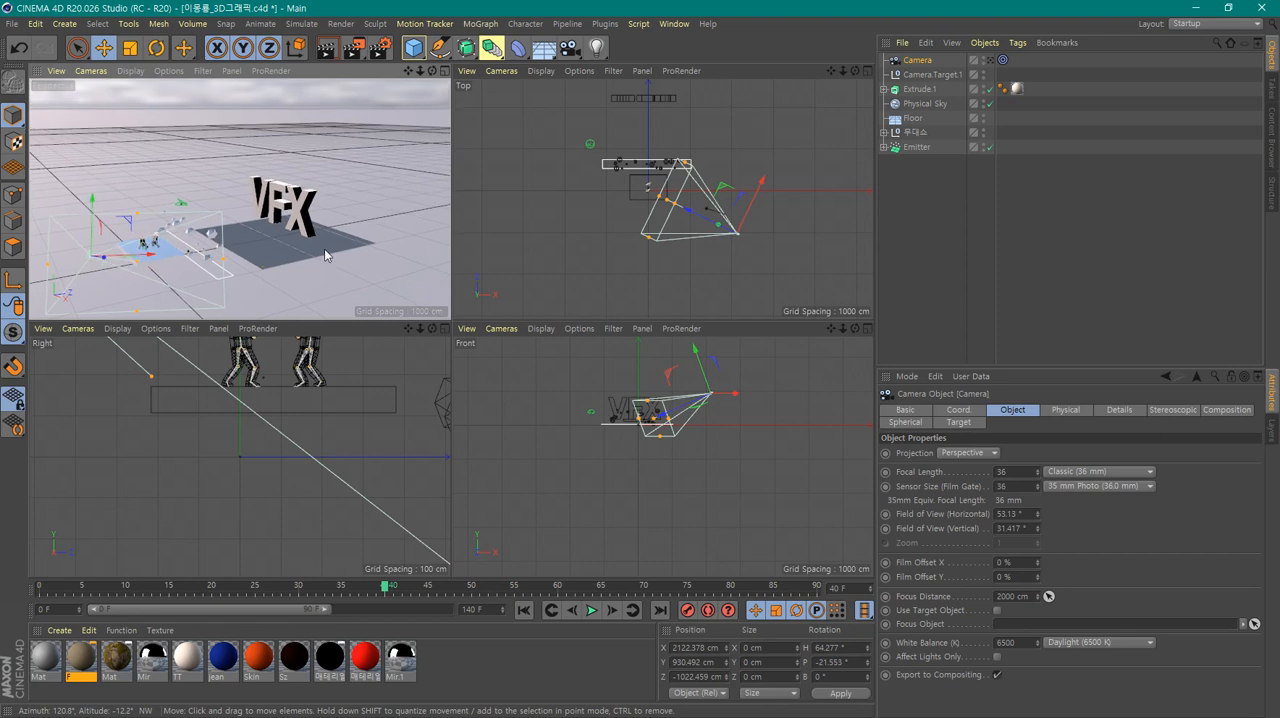
pyautogui.scroll(3, 324, 248)
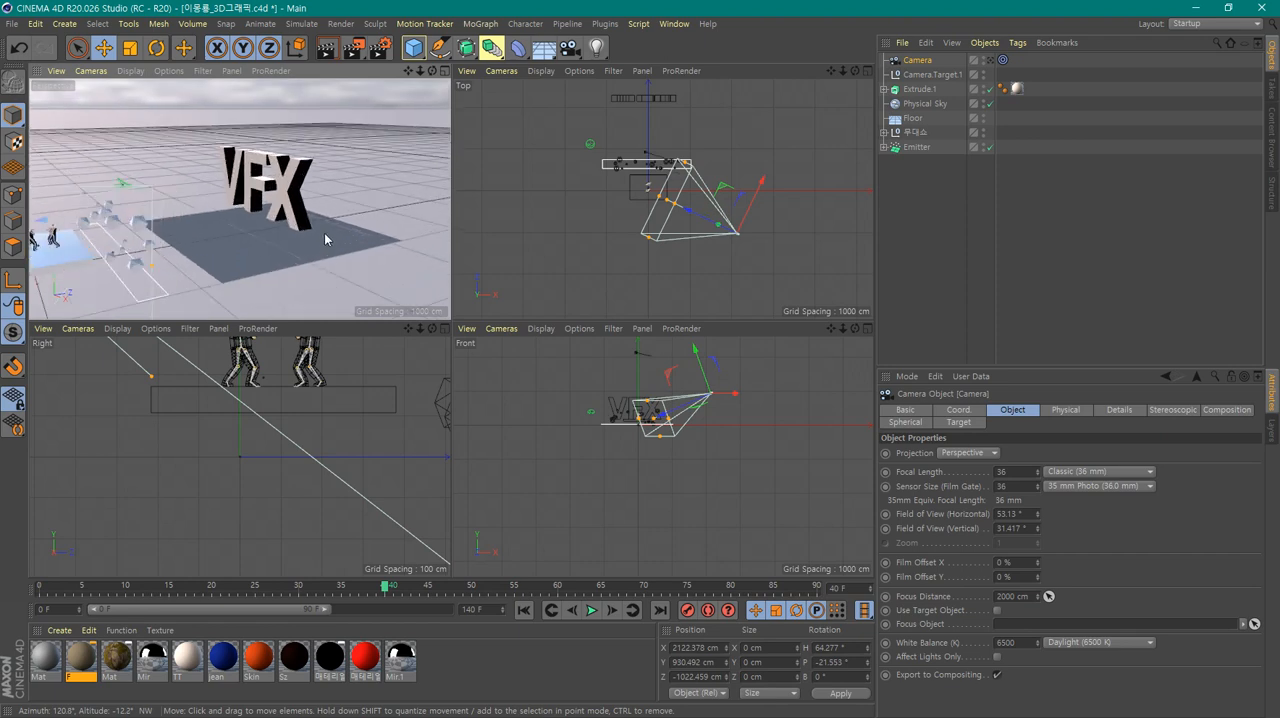
pyautogui.click(292, 208)
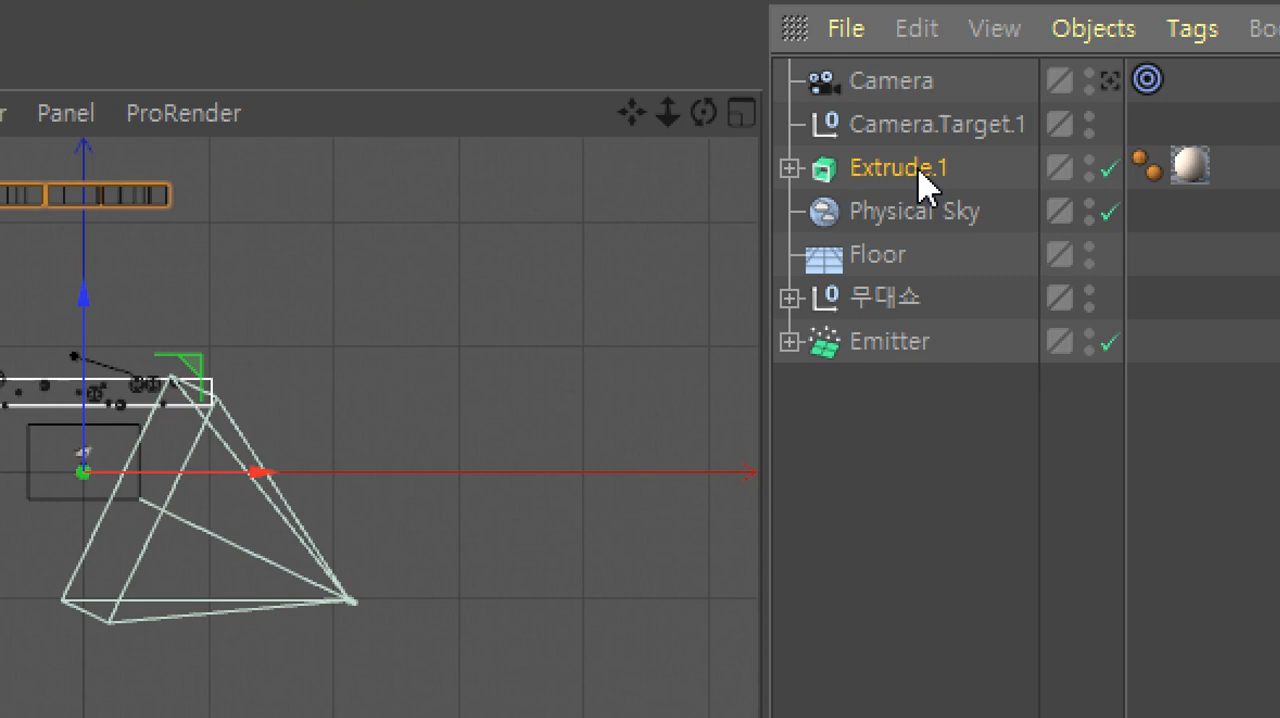
pyautogui.click(905, 256)
pyautogui.click(903, 300)
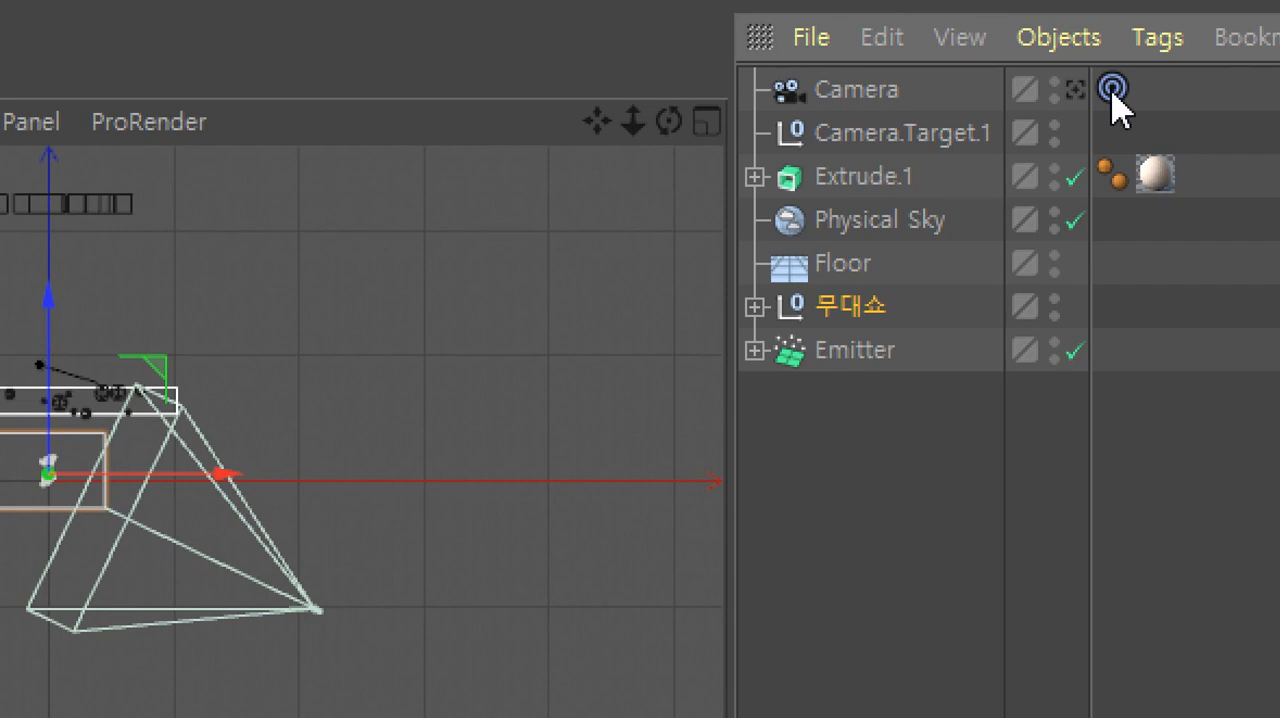
# Set the Text object inside Extrude.1 as the Target Object of the camera's Target tag
pyautogui.click(1112, 90)
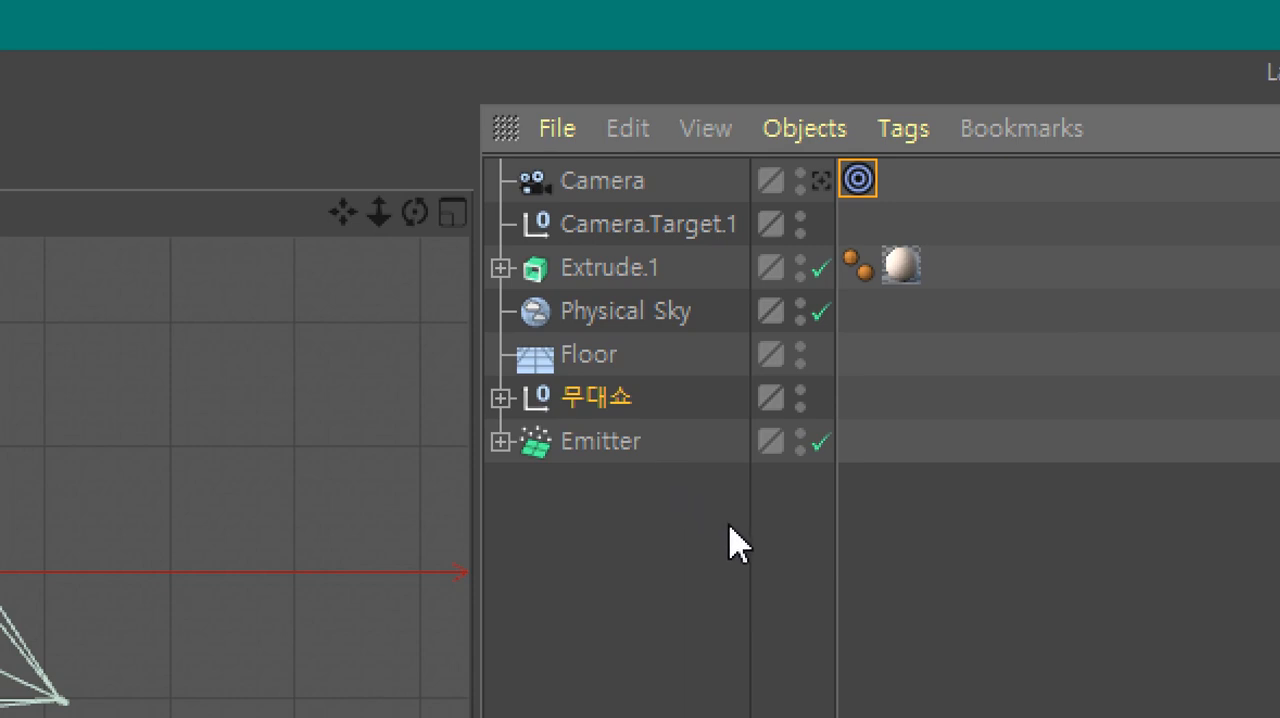
pyautogui.click(501, 398)
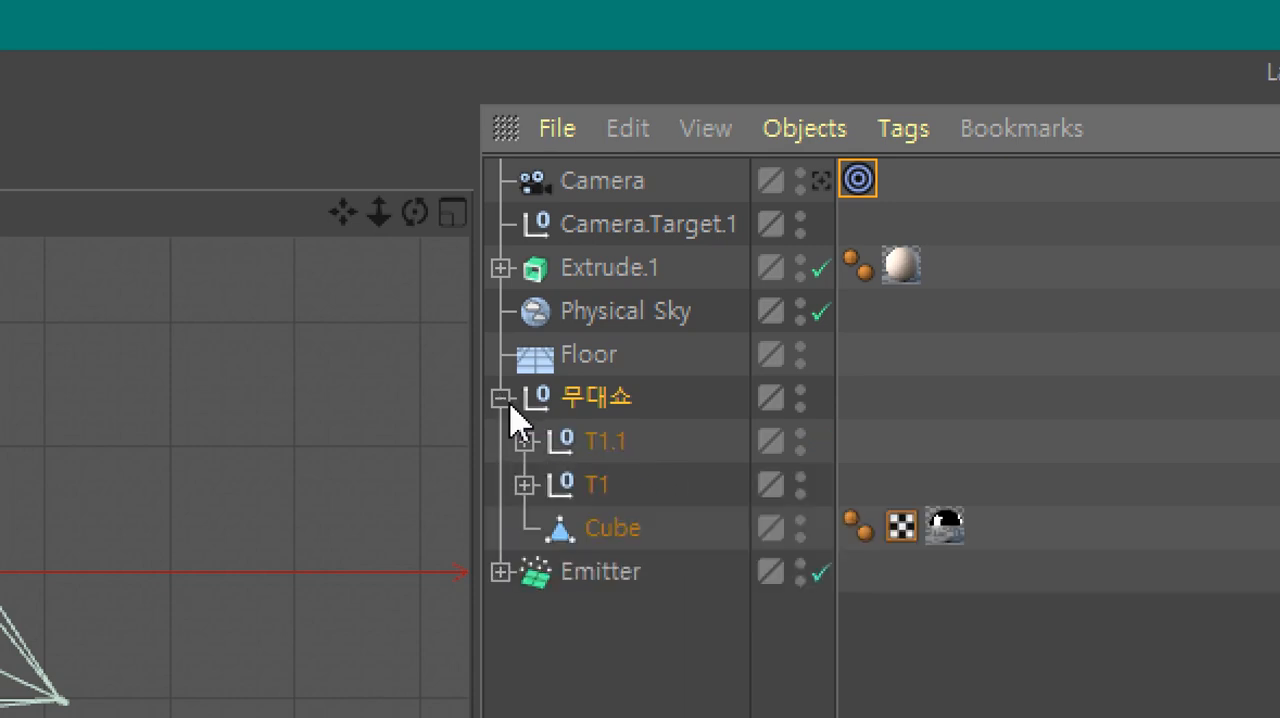
pyautogui.click(612, 447)
pyautogui.click(600, 489)
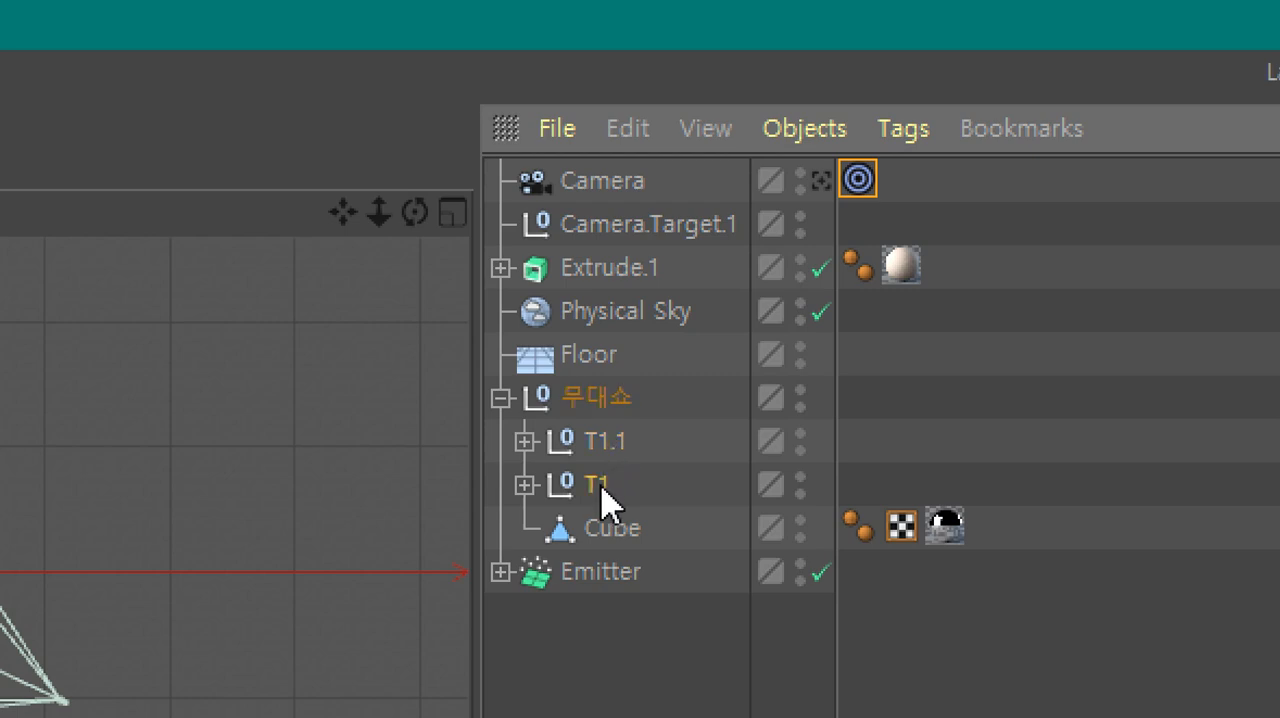
pyautogui.click(612, 447)
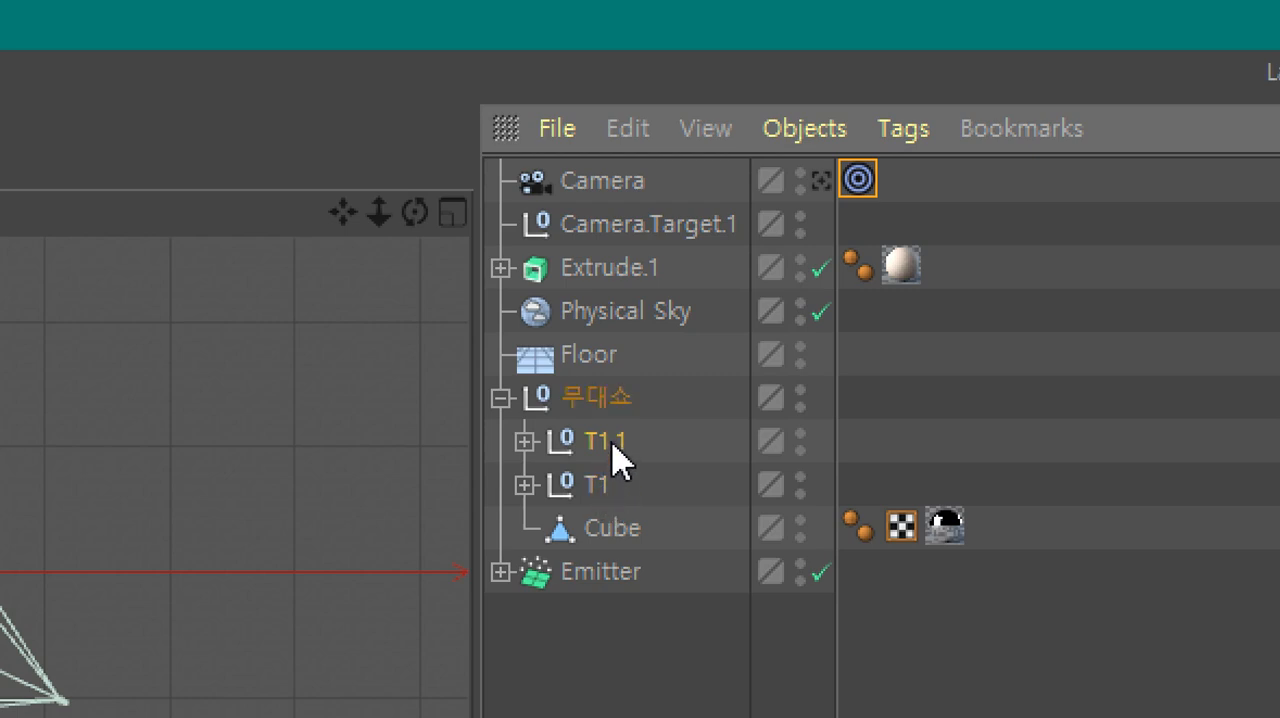
pyautogui.click(601, 276)
pyautogui.click(501, 268)
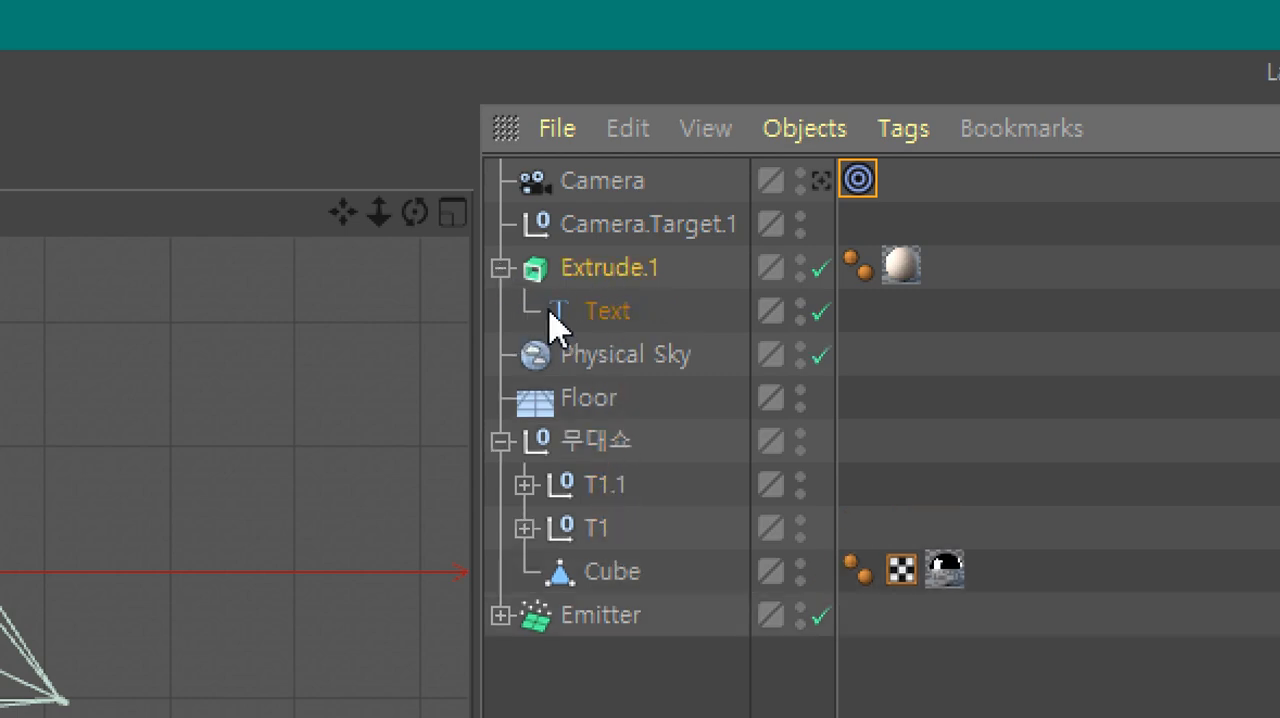
pyautogui.click(614, 308)
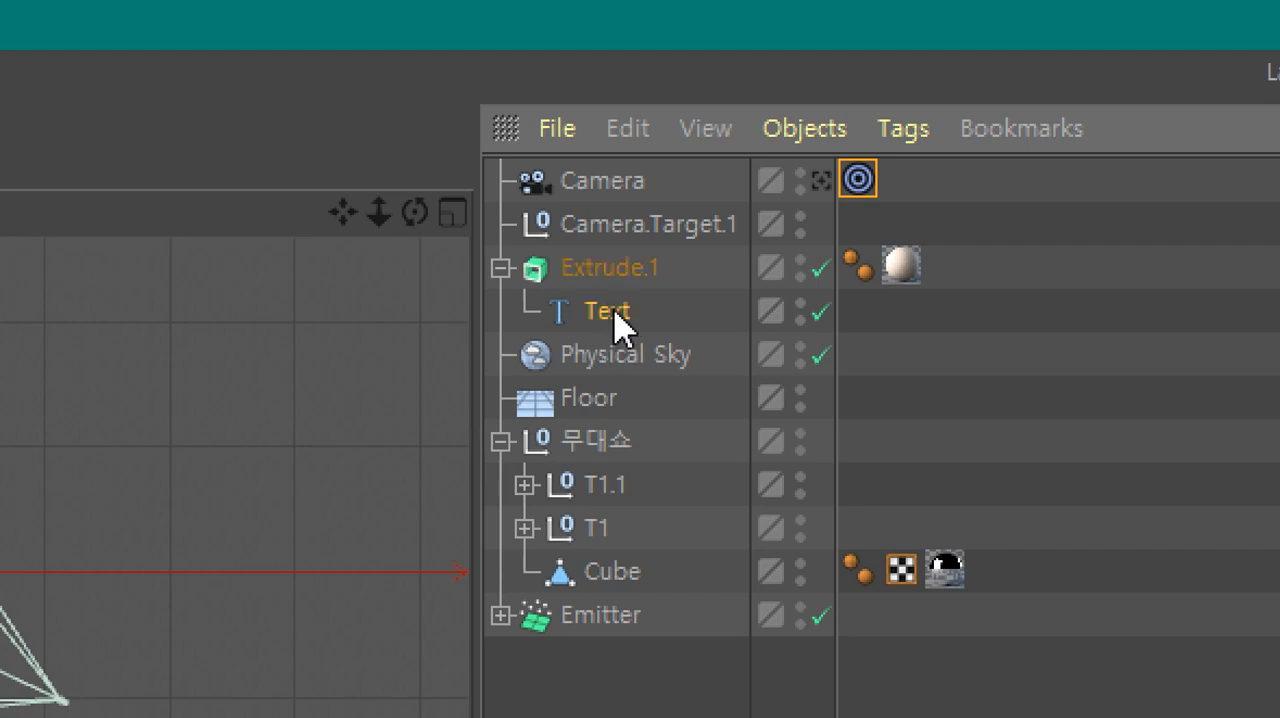
pyautogui.moveTo(616, 308); pyautogui.dragTo(580, 323)
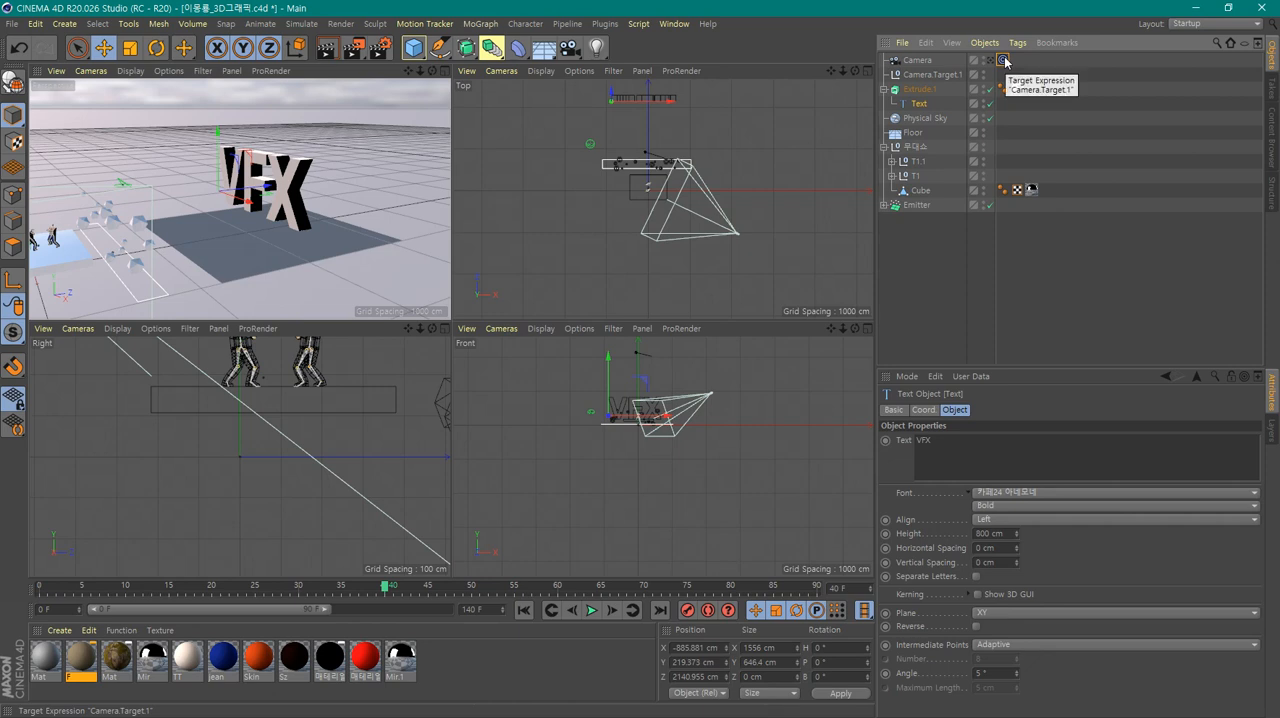
pyautogui.click(1003, 61)
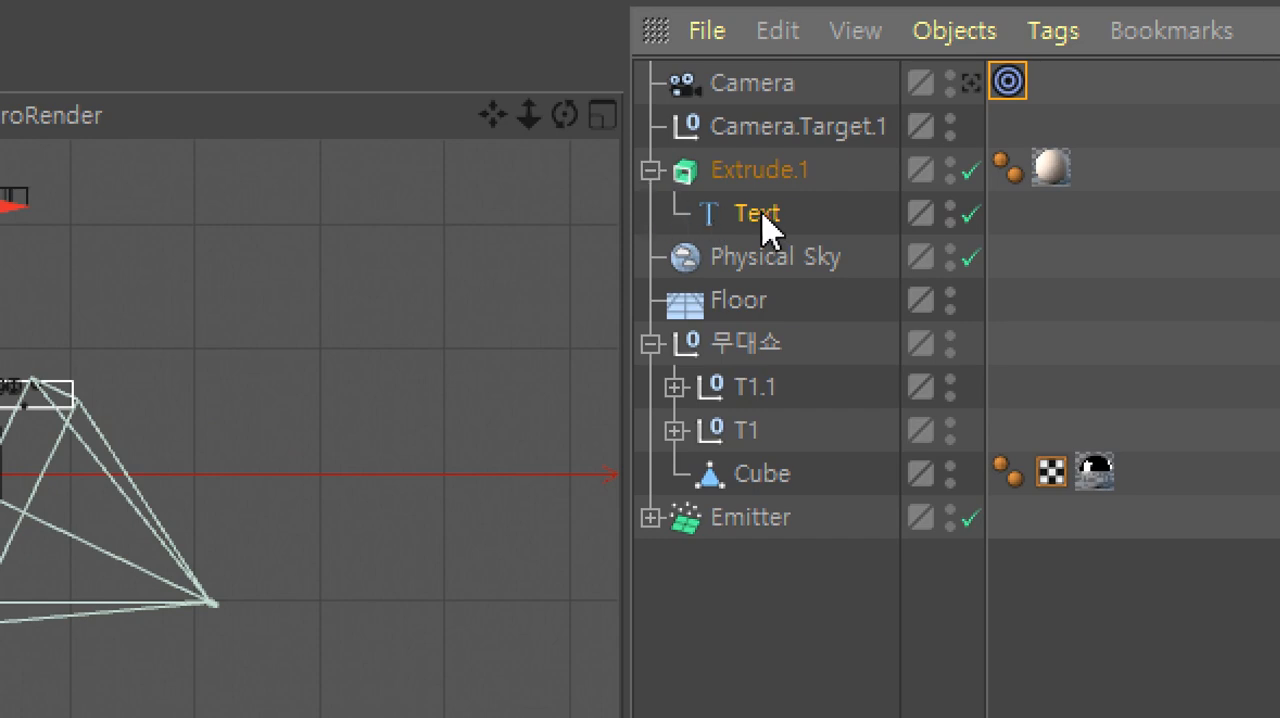
pyautogui.moveTo(762, 213); pyautogui.dragTo(886, 320)
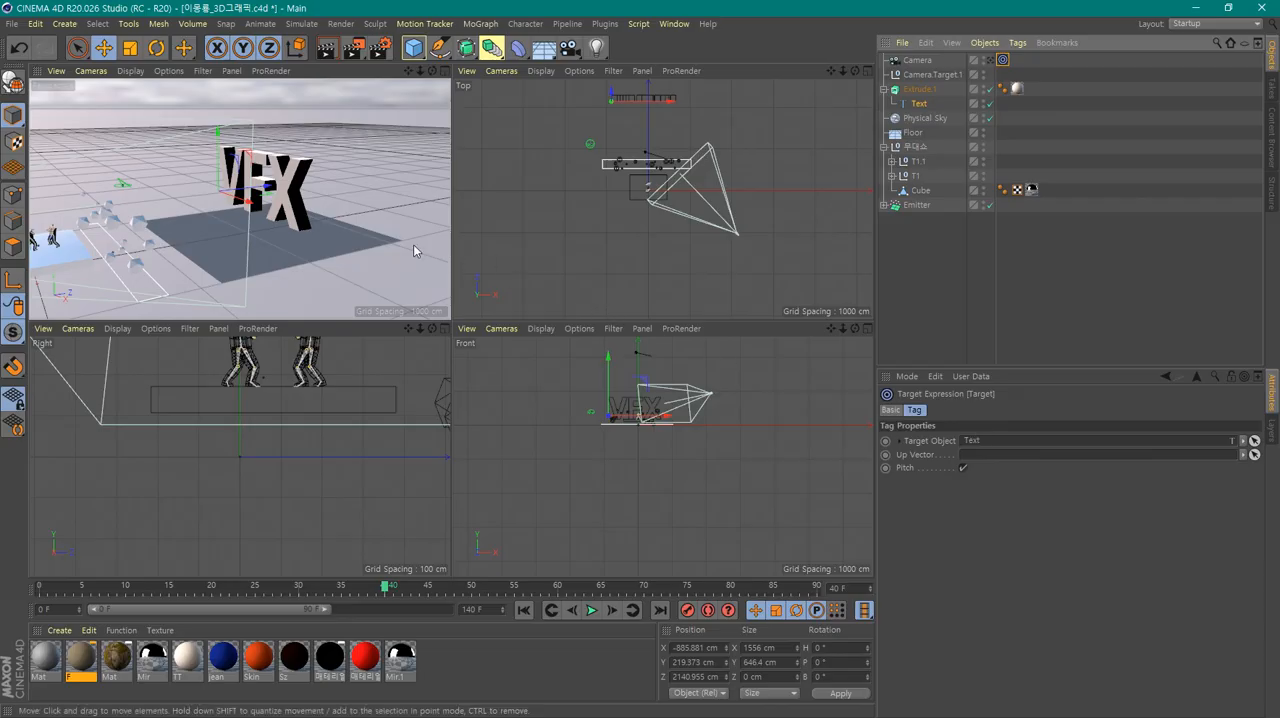
# Enlarge the perspective view, pull the camera back from the VFX text, and switch between the camera and the free editor view
pyautogui.middleClick(396, 236)
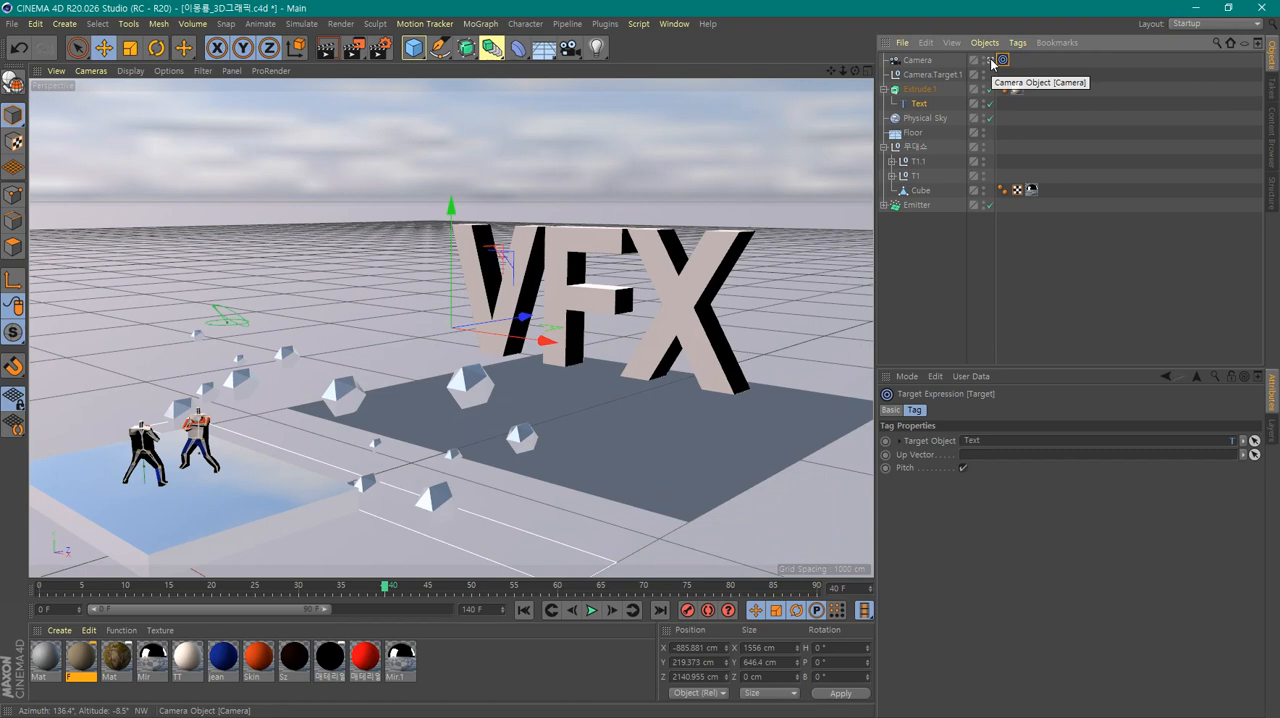
pyautogui.scroll(-8, 678, 288)
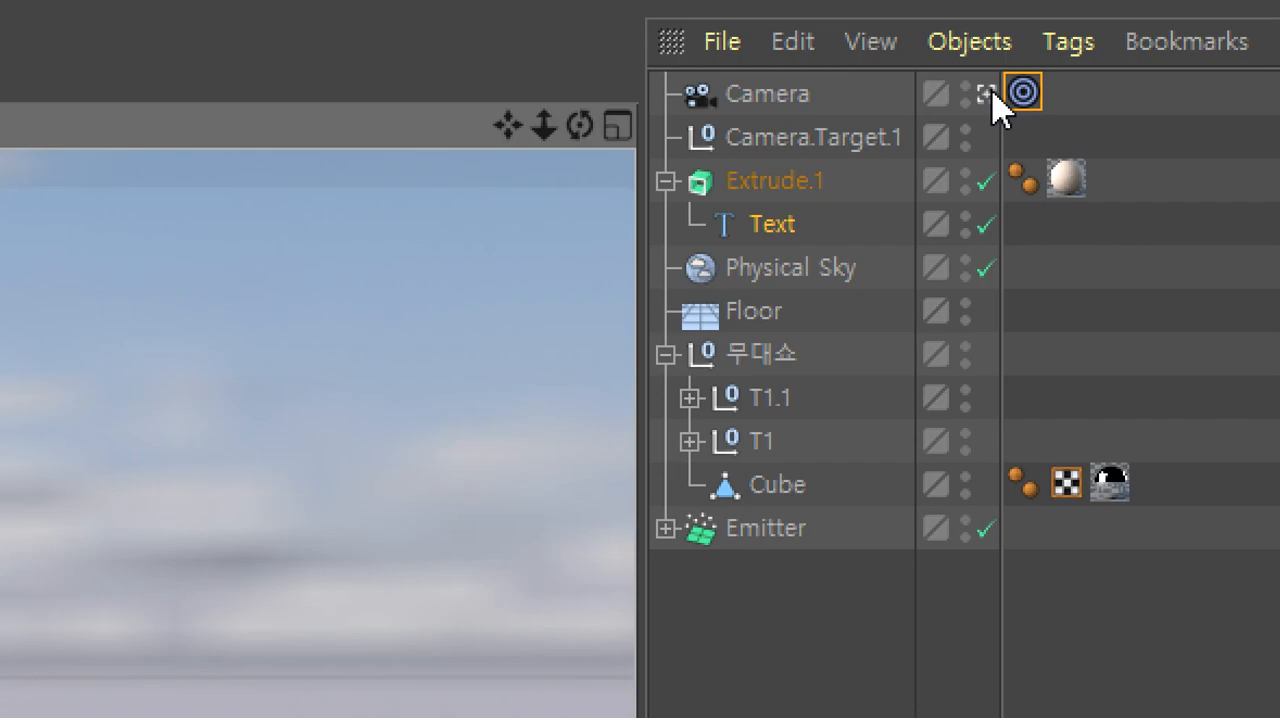
pyautogui.click(991, 93)
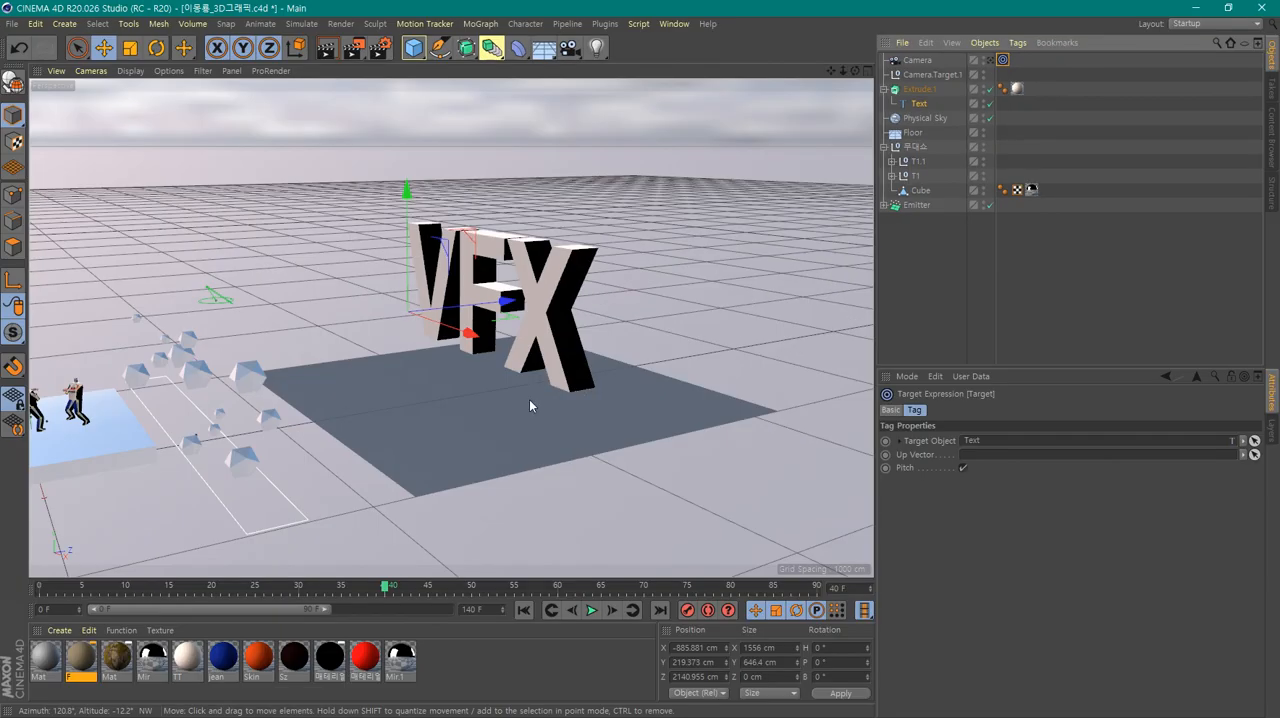
pyautogui.keyDown('alt'); pyautogui.moveTo(530, 405); pyautogui.dragTo(608, 447); pyautogui.keyUp('alt')
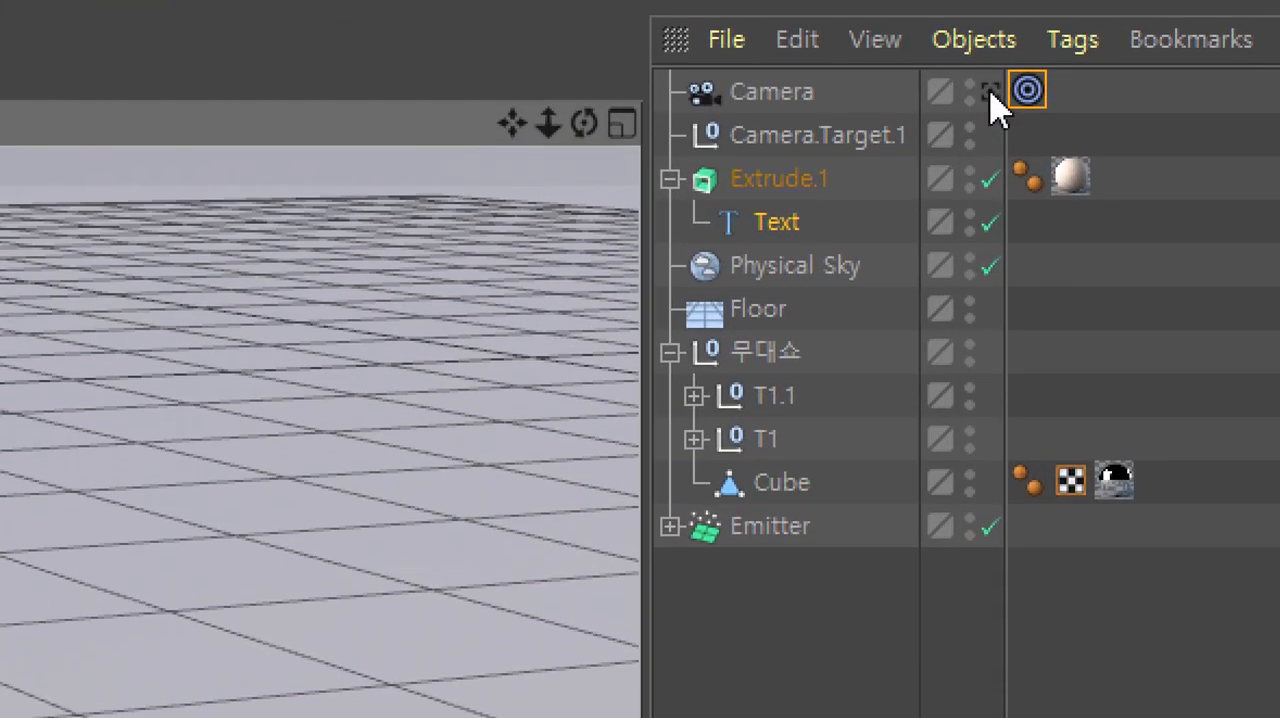
pyautogui.click(990, 90)
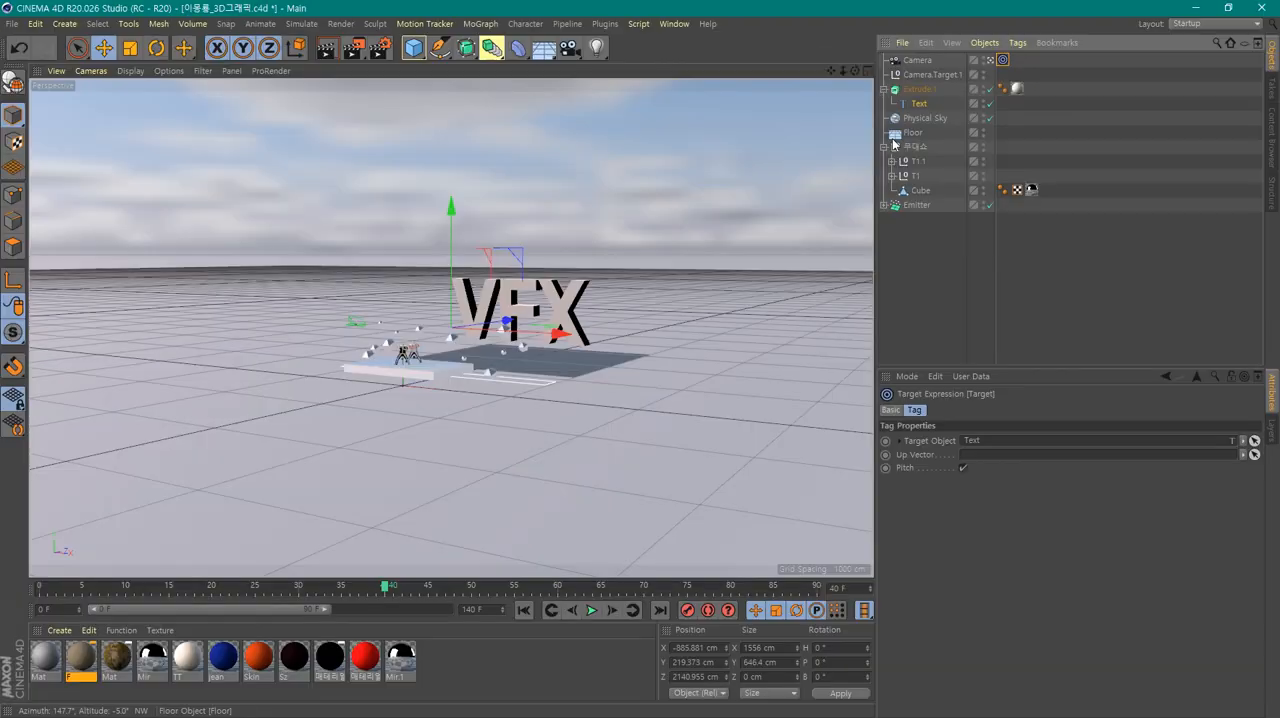
# Check the camera's position in the top and front views, then return the perspective view to the free editor view
pyautogui.middleClick(644, 373)
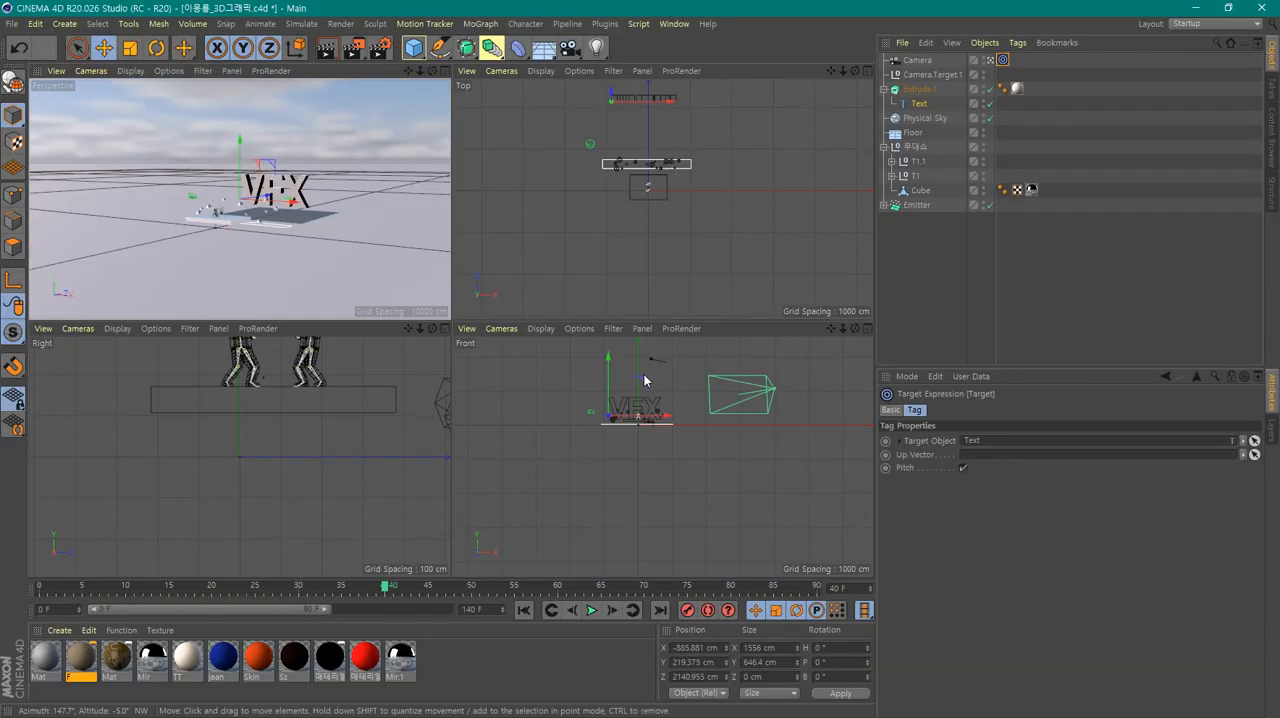
pyautogui.middleClick(757, 235)
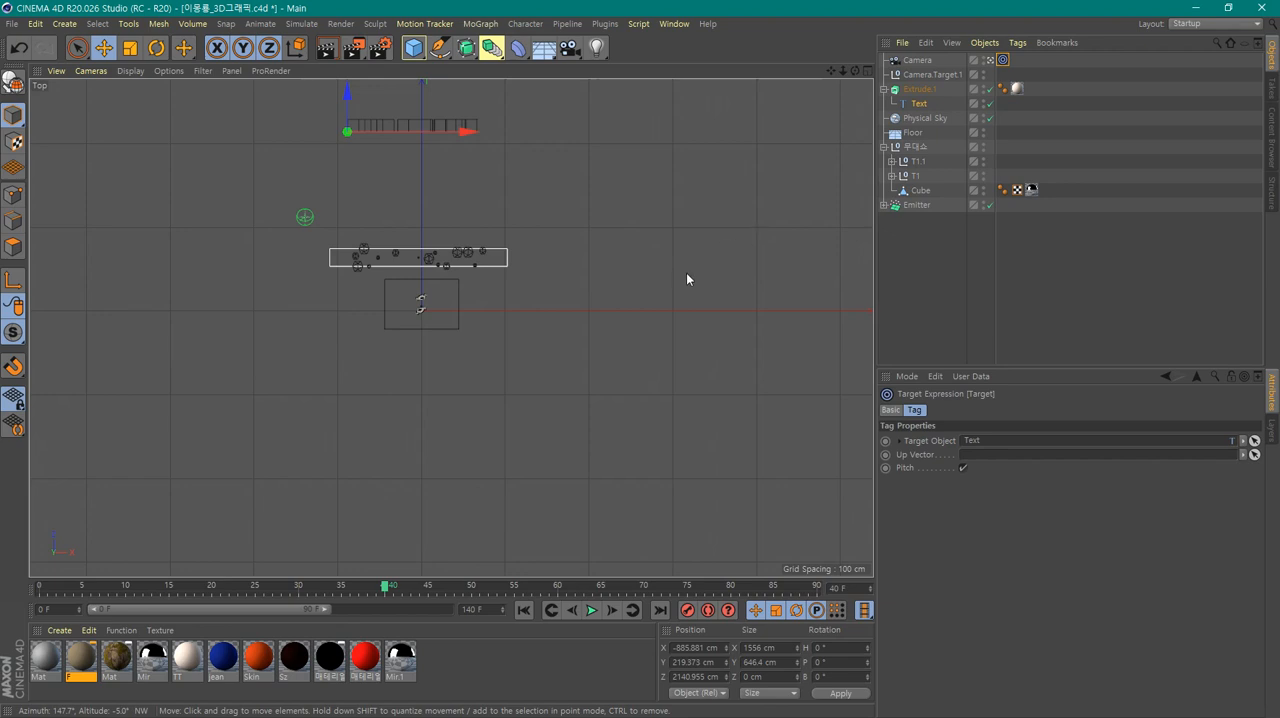
pyautogui.middleClick(655, 257)
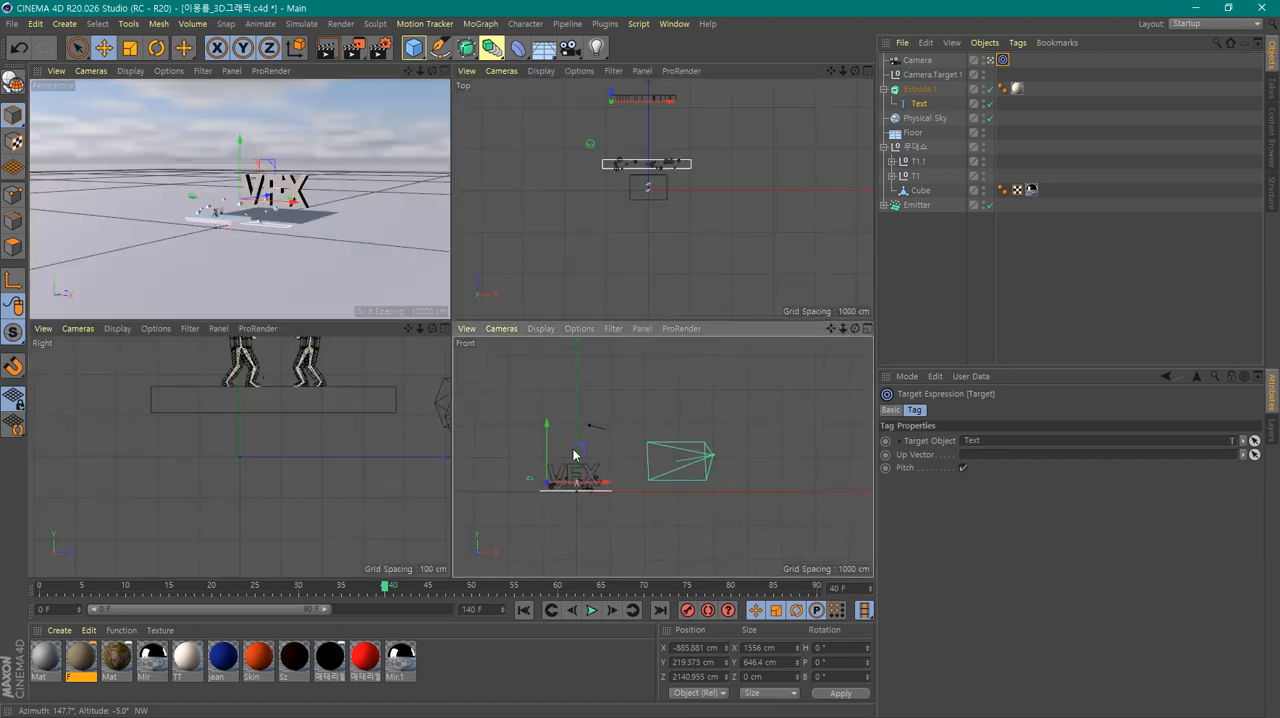
pyautogui.scroll(-3, 710, 248)
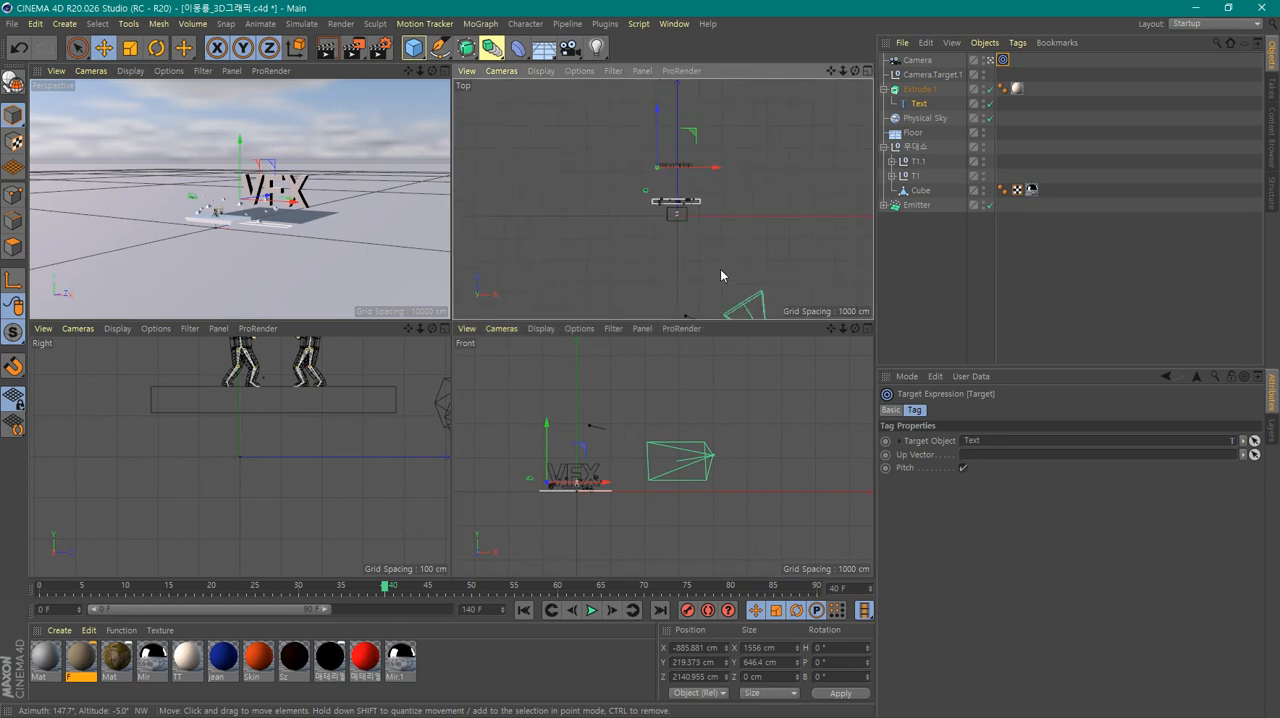
pyautogui.click(988, 60)
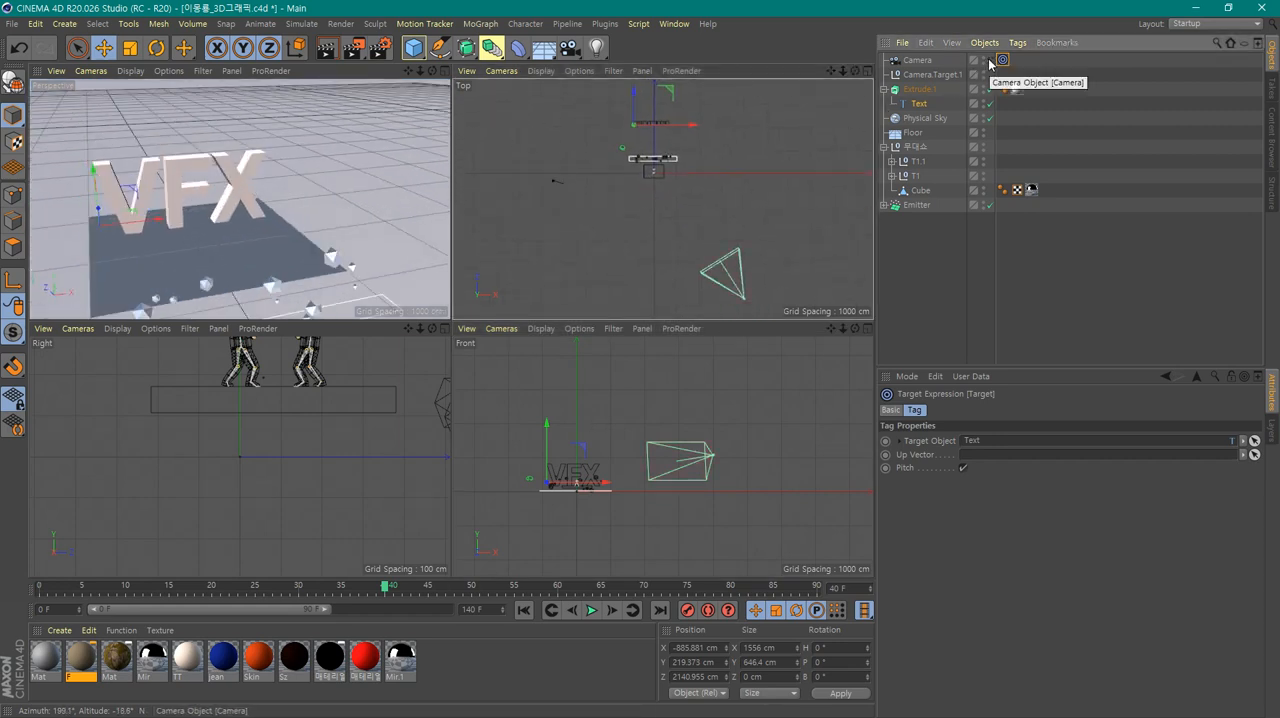
# Look through the target camera and move it closer to the VFX text in the top view, to about X 1540 cm, Z -1690 cm
pyautogui.click(989, 62)
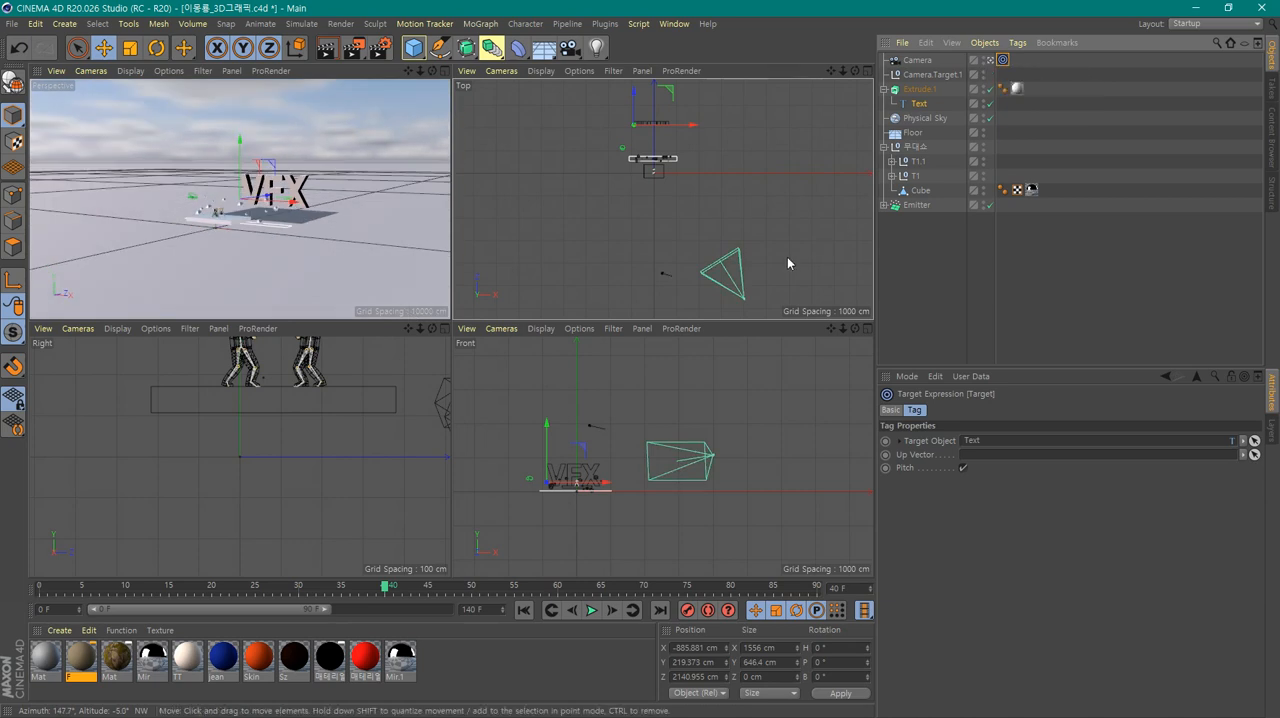
pyautogui.click(742, 297)
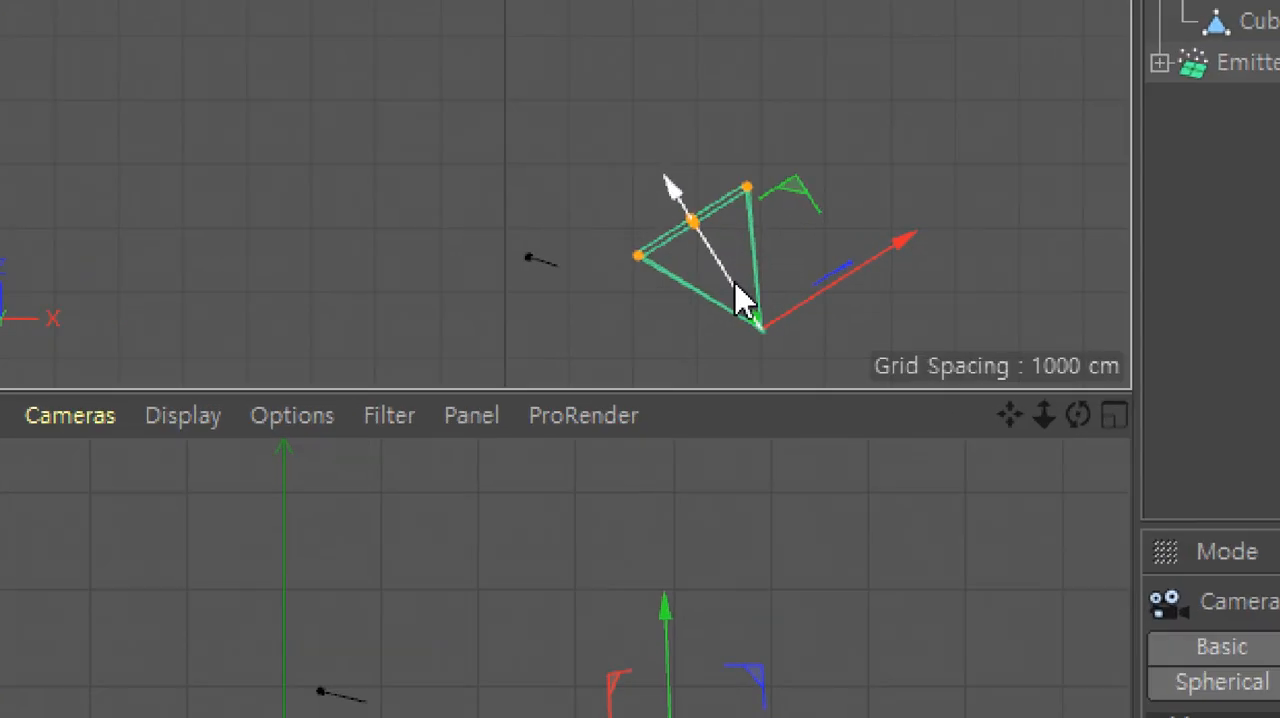
pyautogui.moveTo(735, 294); pyautogui.dragTo(709, 177)
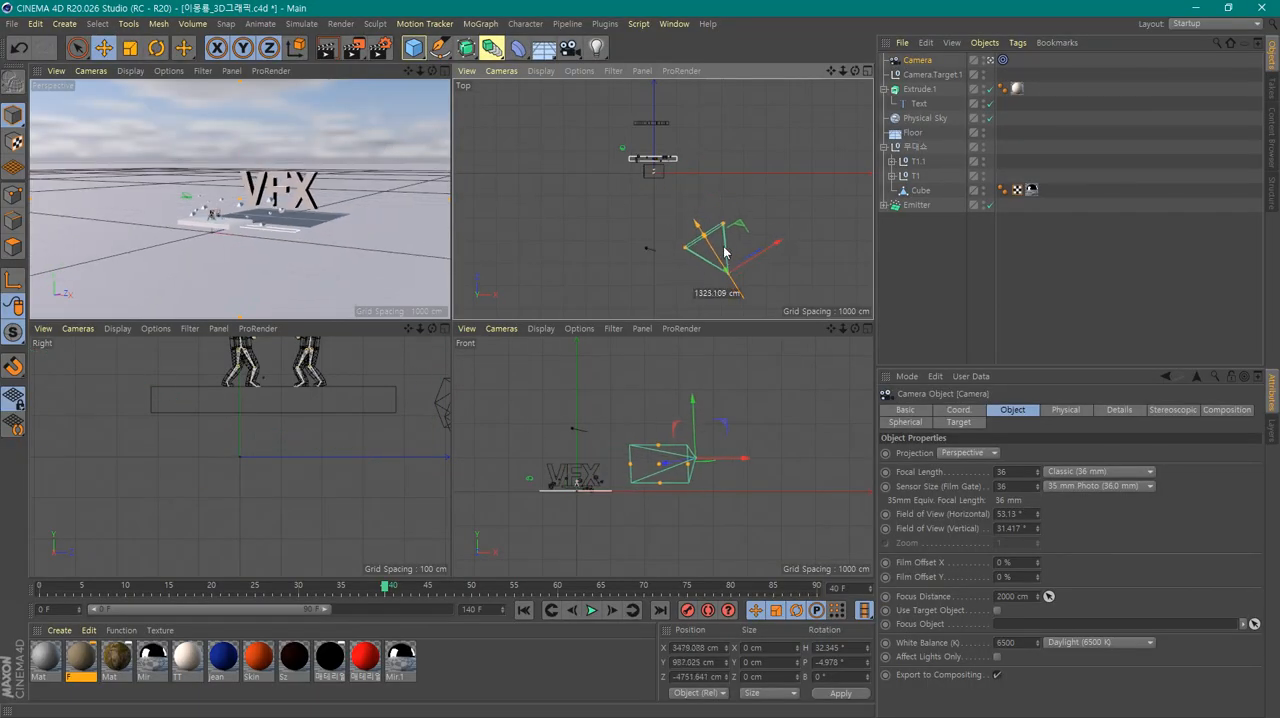
pyautogui.moveTo(725, 253); pyautogui.dragTo(700, 188)
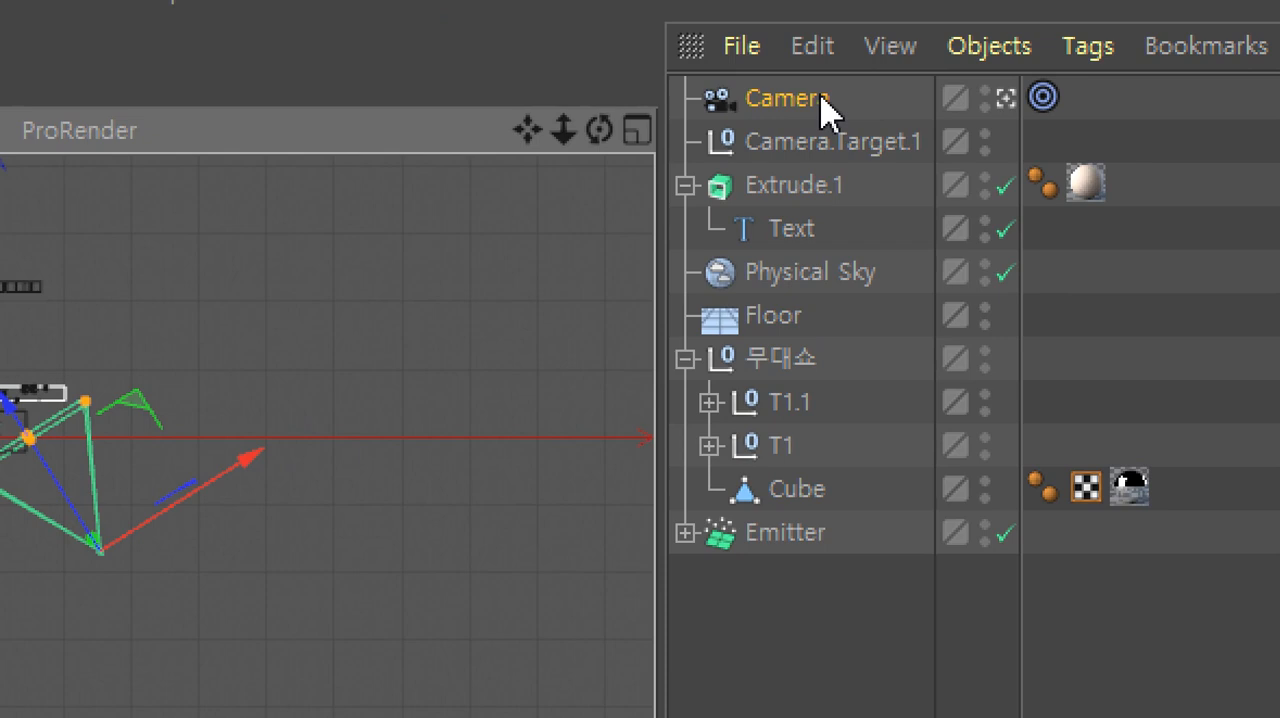
pyautogui.click(822, 108)
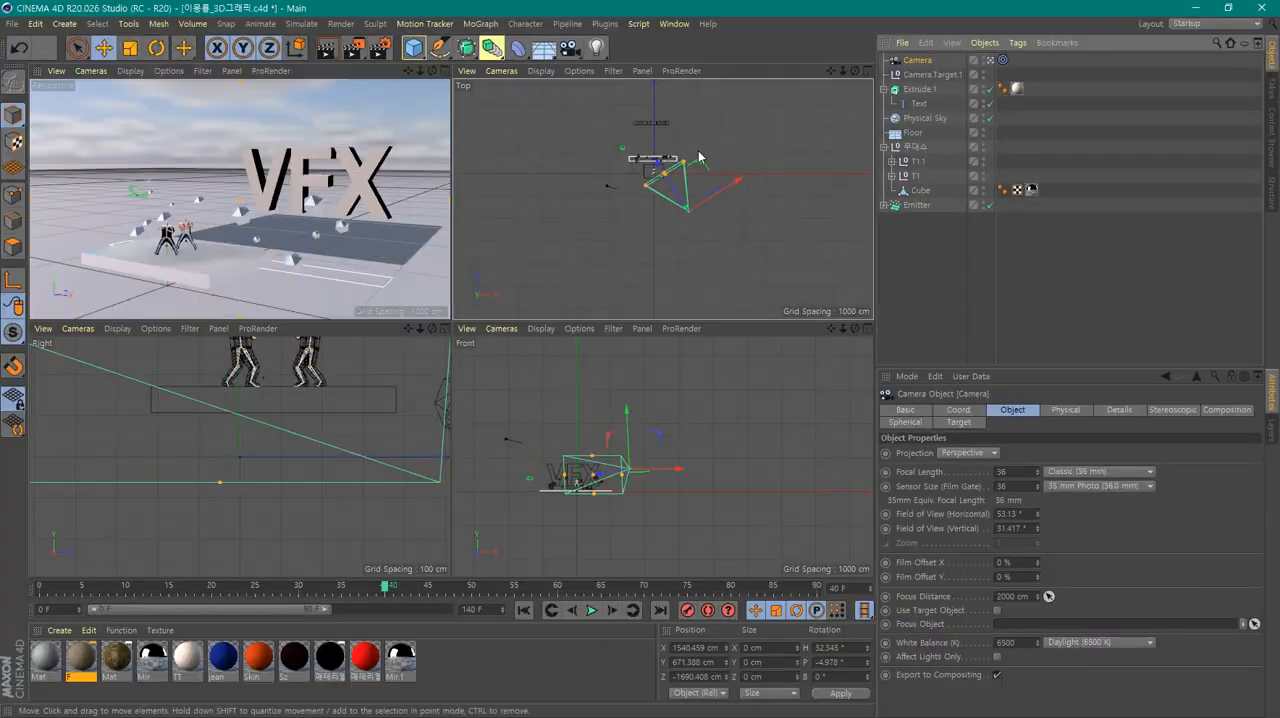
# Swing the camera toward the stage front, dolly in on the dancing figures in the enlarged view, and return to the four-view layout
pyautogui.keyDown('alt'); pyautogui.moveTo(341, 265); pyautogui.dragTo(330, 230); pyautogui.keyUp('alt')
pyautogui.middleClick(330, 230)
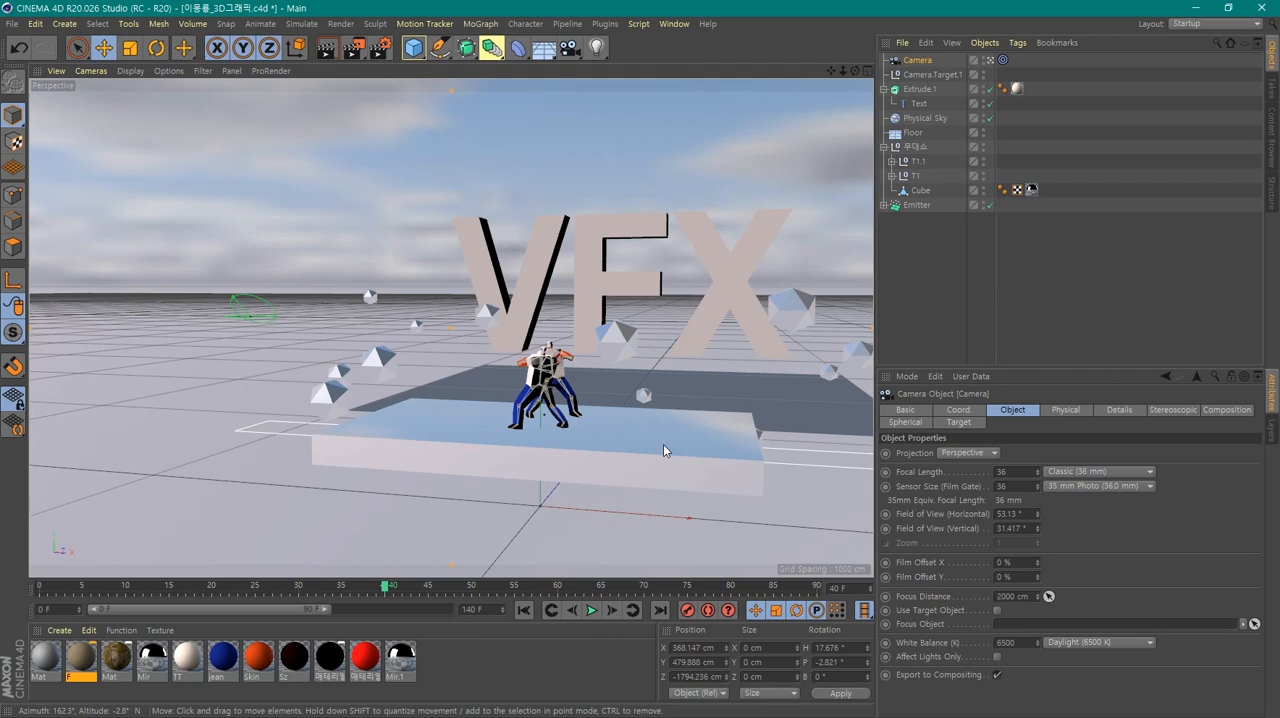
pyautogui.scroll(10, 666, 446)
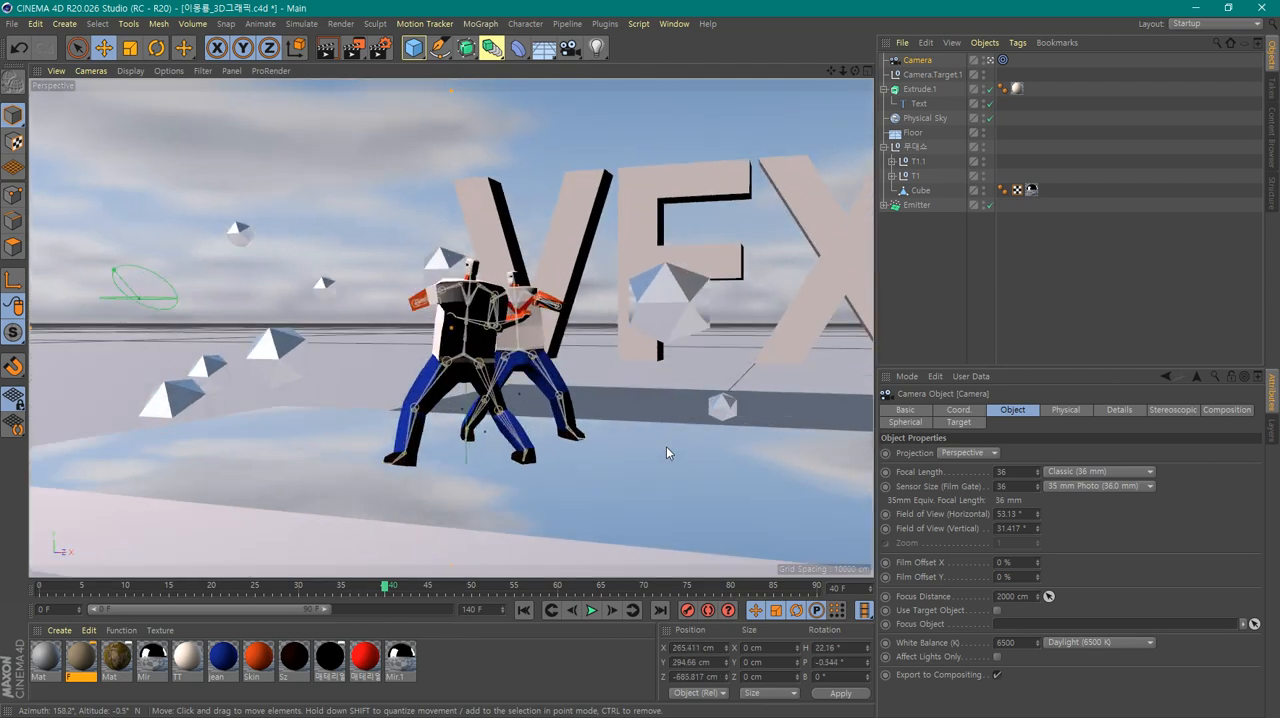
pyautogui.keyDown('alt'); pyautogui.moveTo(606, 478); pyautogui.dragTo(639, 471); pyautogui.keyUp('alt')
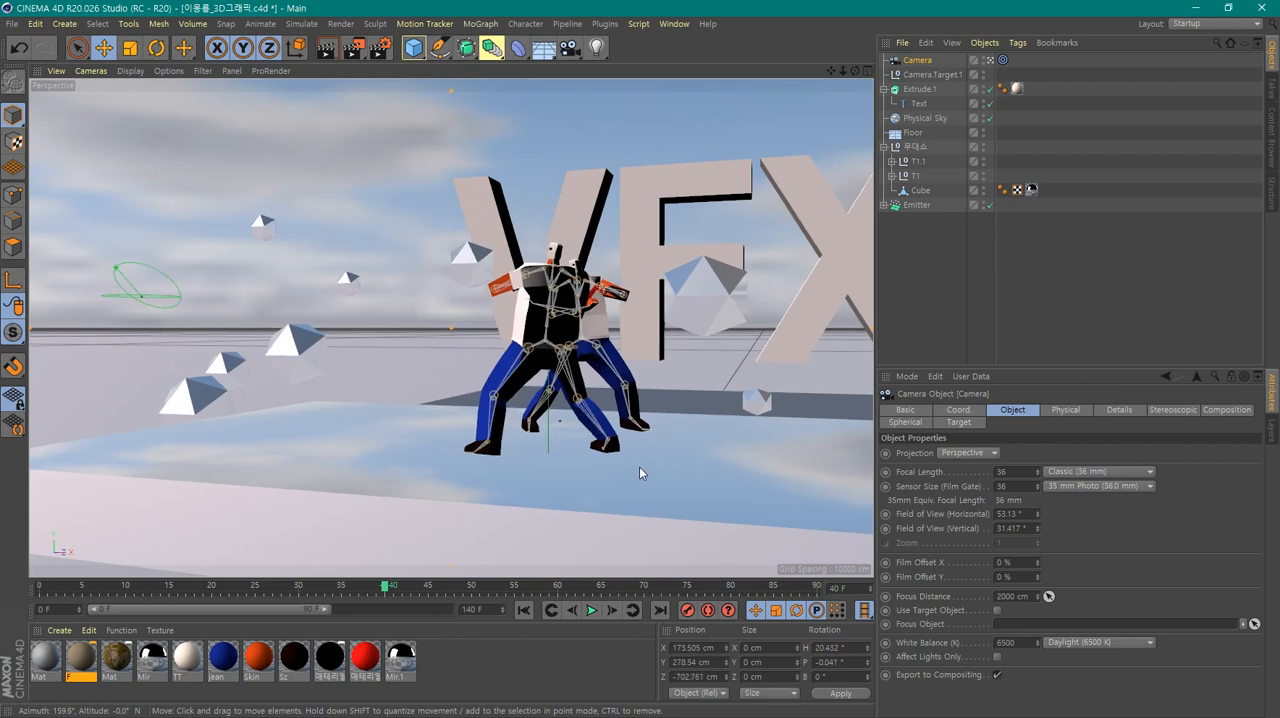
pyautogui.middleClick(639, 466)
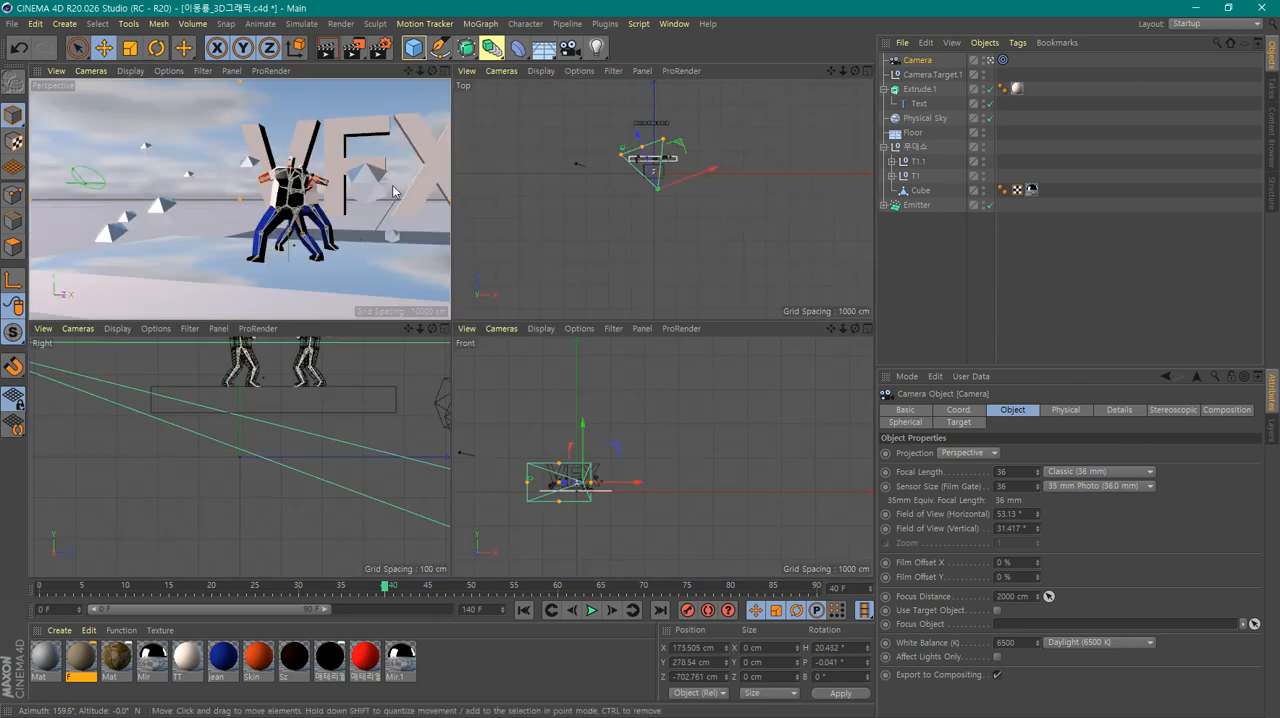
# Dolly the camera in and out on the dancing figures and orbit it sideways around them through the perspective view
pyautogui.scroll(8, 284, 220)
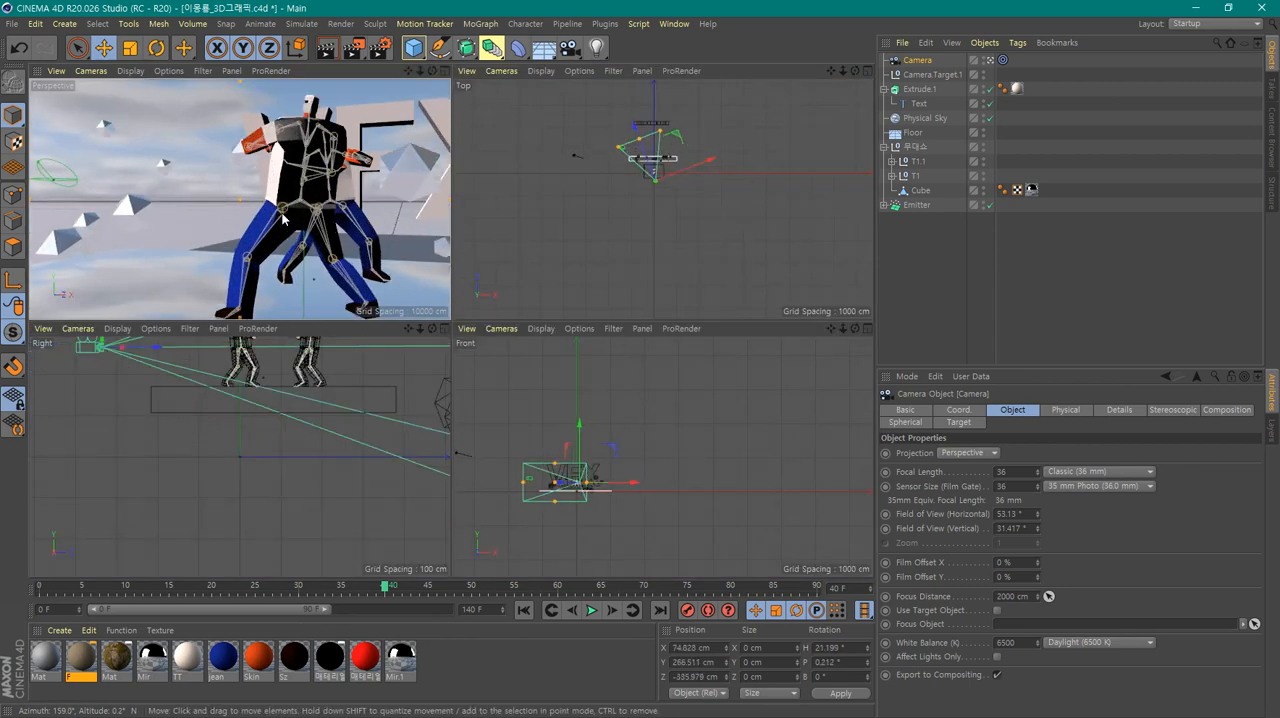
pyautogui.scroll(-10, 284, 218)
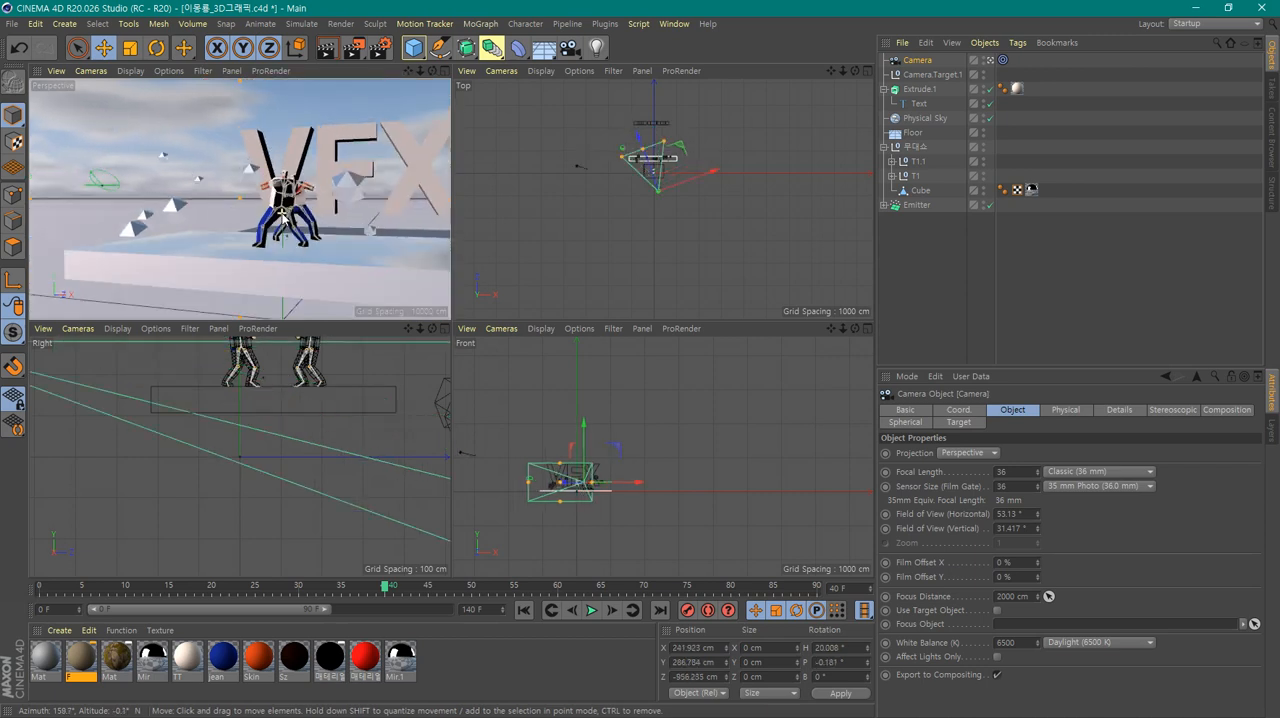
pyautogui.scroll(4, 284, 218)
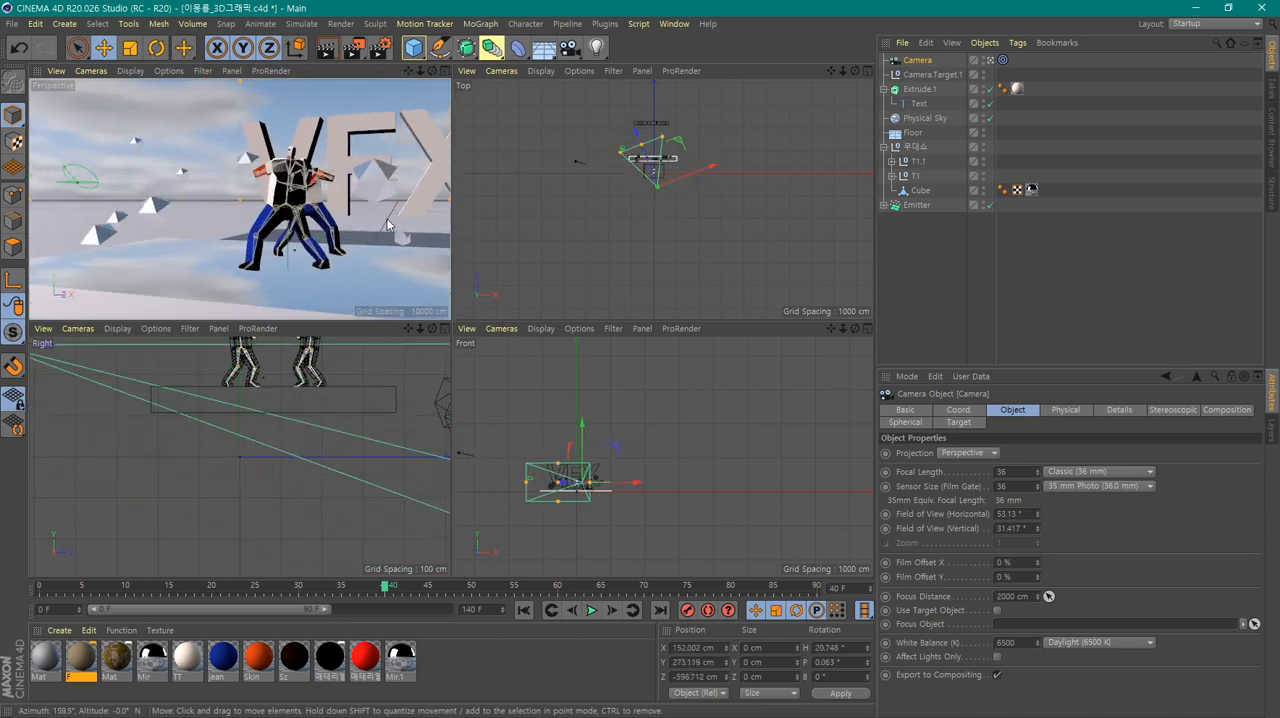
pyautogui.keyDown('alt'); pyautogui.moveTo(387, 225); pyautogui.dragTo(305, 233, button='middle'); pyautogui.keyUp('alt')
pyautogui.moveTo(374, 194)
pyautogui.keyDown('alt'); pyautogui.mouseDown(button='middle')
pyautogui.moveTo(303, 194)
pyautogui.moveTo(392, 197)
pyautogui.mouseUp(button='middle'); pyautogui.keyUp('alt')
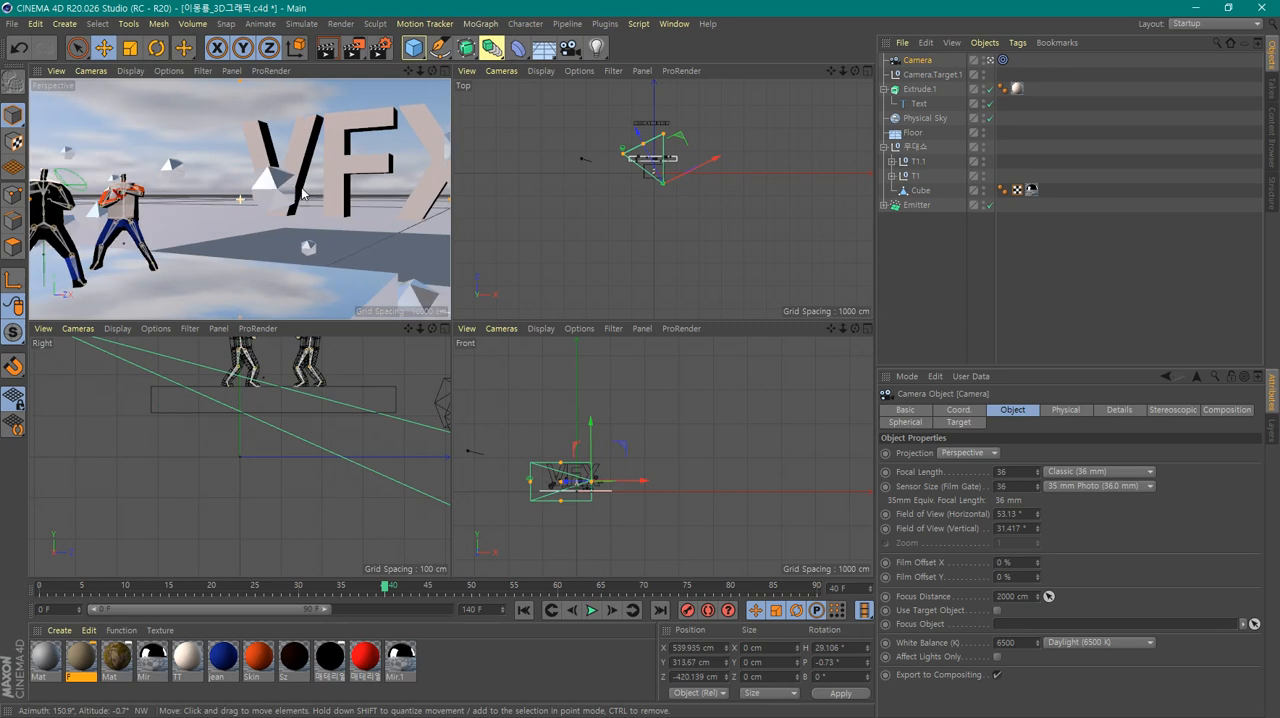
pyautogui.keyDown('alt'); pyautogui.moveTo(230, 237); pyautogui.dragTo(311, 226, button='middle'); pyautogui.keyUp('alt')
pyautogui.keyDown('alt'); pyautogui.moveTo(311, 225); pyautogui.dragTo(350, 206); pyautogui.keyUp('alt')
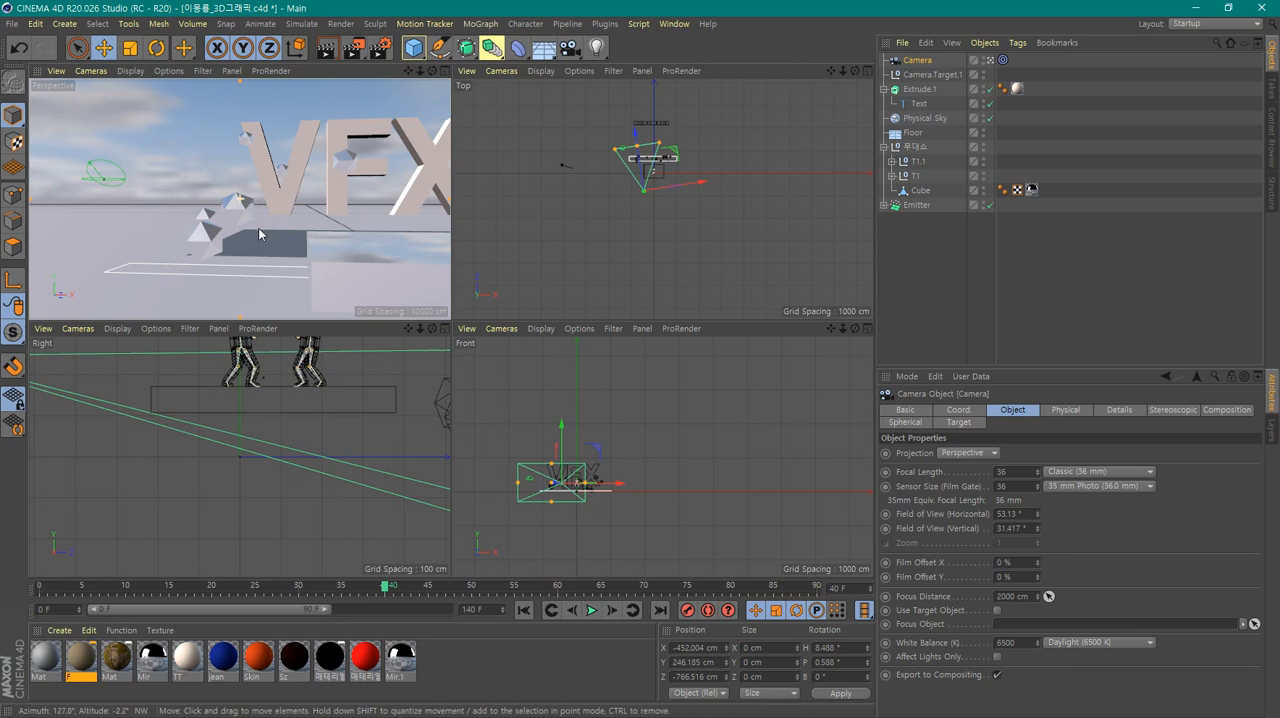
# Pull the camera back to frame the VFX text and stage, moving it in the top view to about X -461 cm, Z -2675 cm
pyautogui.moveTo(351, 236)
pyautogui.keyDown('alt'); pyautogui.mouseDown()
pyautogui.moveTo(282, 237)
pyautogui.moveTo(229, 264)
pyautogui.moveTo(343, 288)
pyautogui.moveTo(436, 252)
pyautogui.moveTo(407, 224)
pyautogui.moveTo(387, 286)
pyautogui.moveTo(345, 299)
pyautogui.moveTo(328, 240)
pyautogui.mouseUp(); pyautogui.keyUp('alt')
pyautogui.scroll(-5, 407, 230)
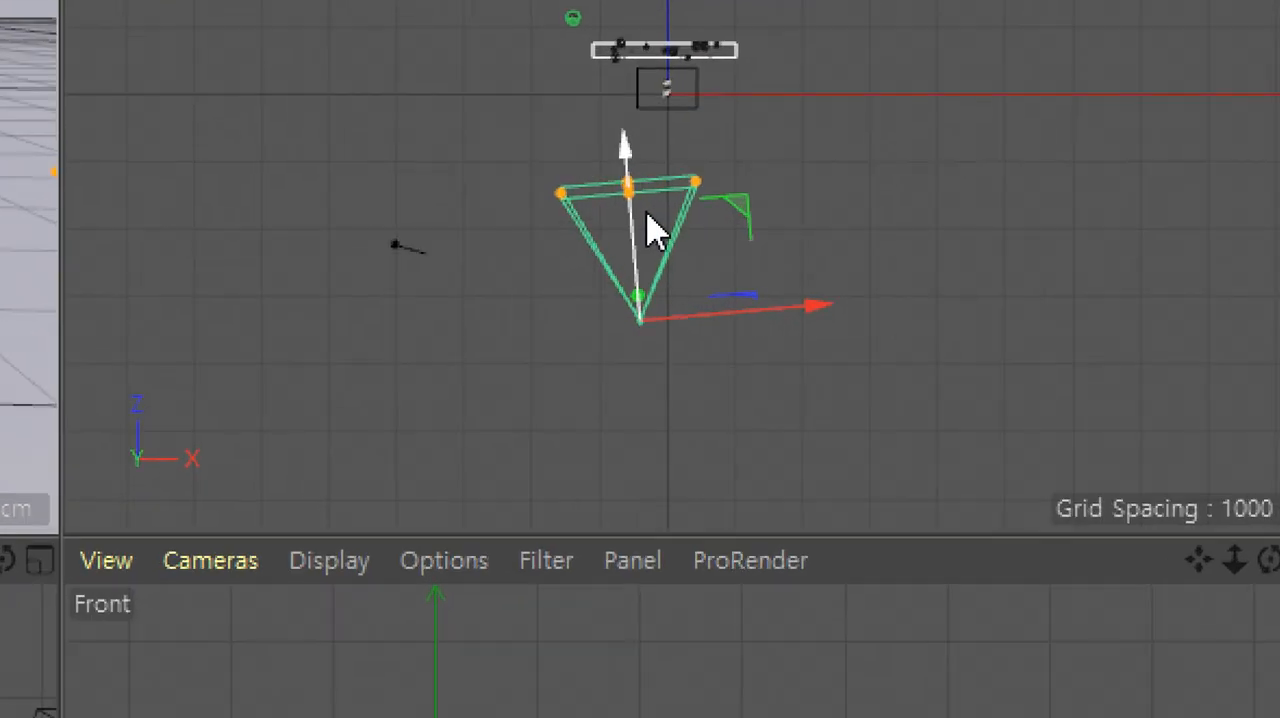
pyautogui.moveTo(648, 211); pyautogui.dragTo(624, 128)
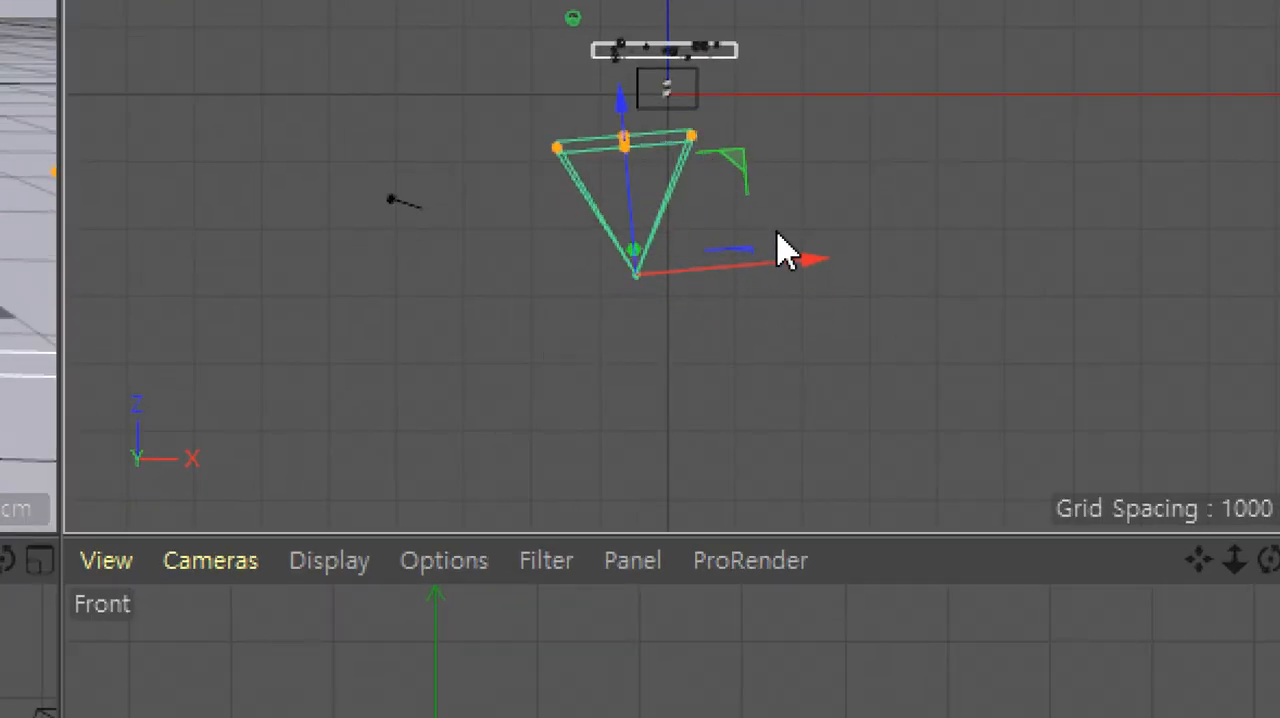
# Try rotating the targeted camera with the Rotate tool in the top view and undo the rotation
pyautogui.press('r')
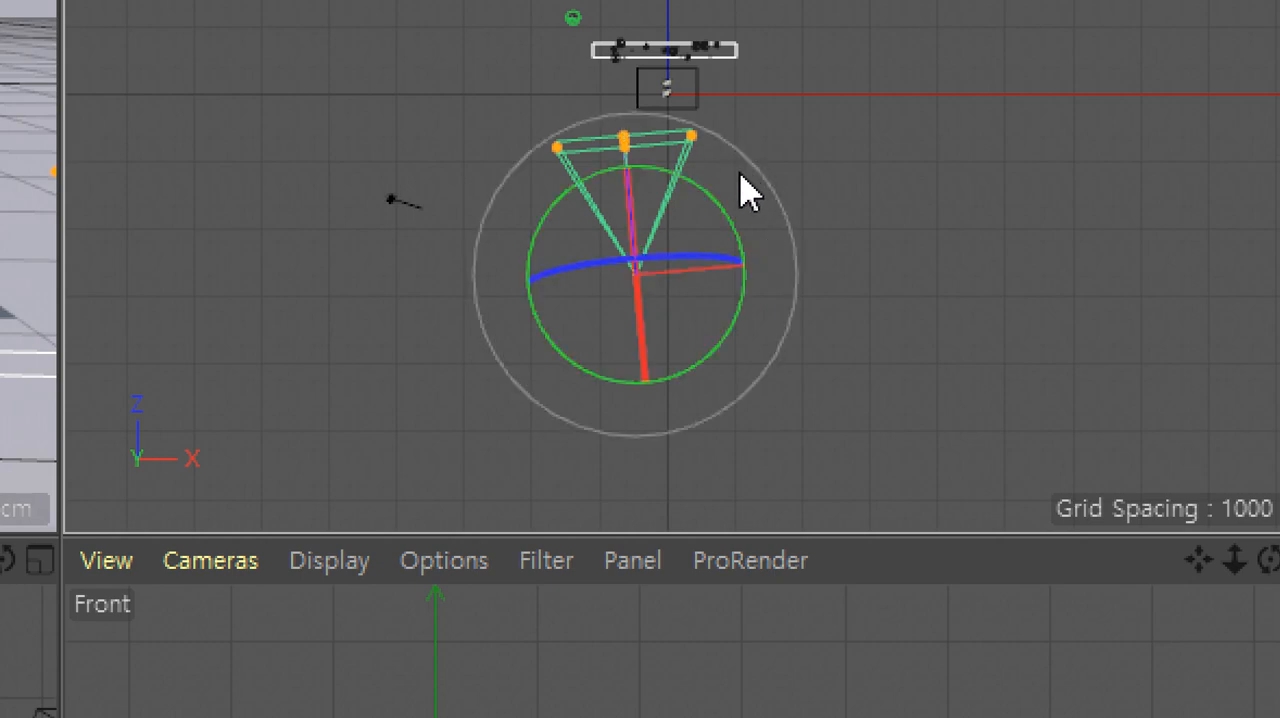
pyautogui.moveTo(734, 240); pyautogui.dragTo(748, 292)
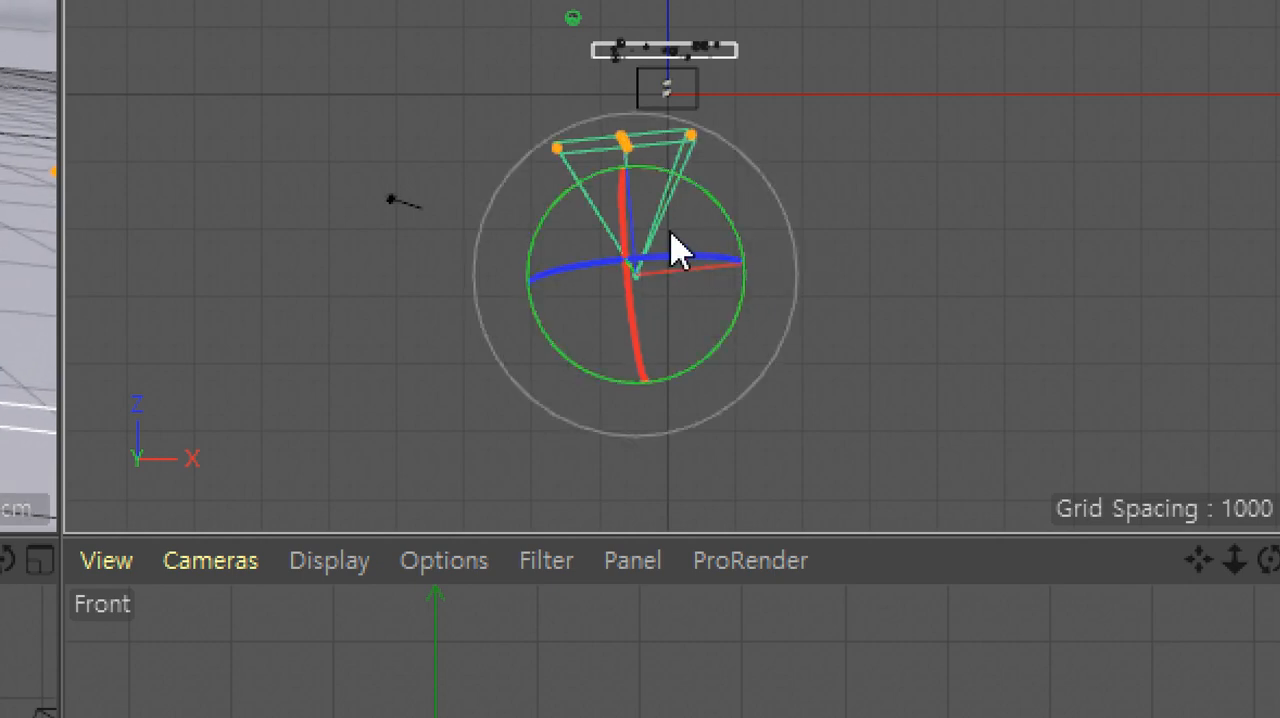
pyautogui.hotkey('ctrl', 'z')
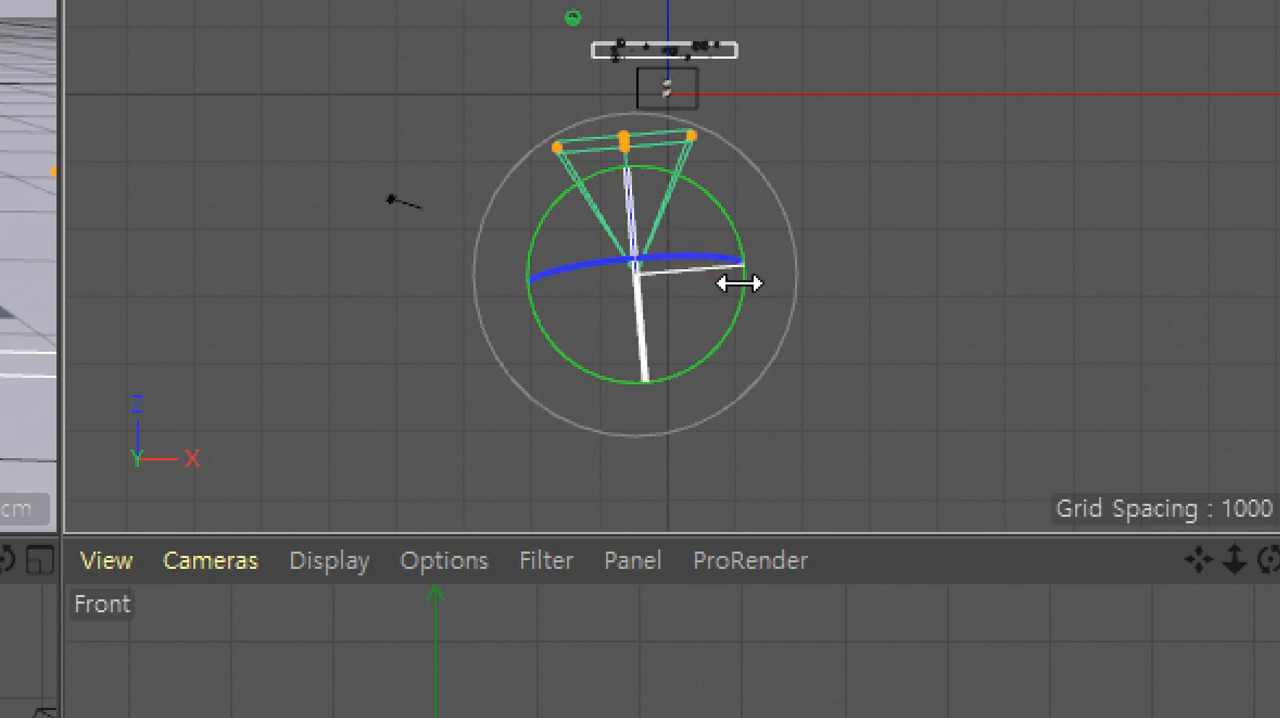
# Orbit the camera to about X 394 cm, Z -2569 cm and toggle the perspective view between the camera and the free editor view
pyautogui.keyDown('alt'); pyautogui.moveTo(820, 406); pyautogui.dragTo(807, 381); pyautogui.keyUp('alt')
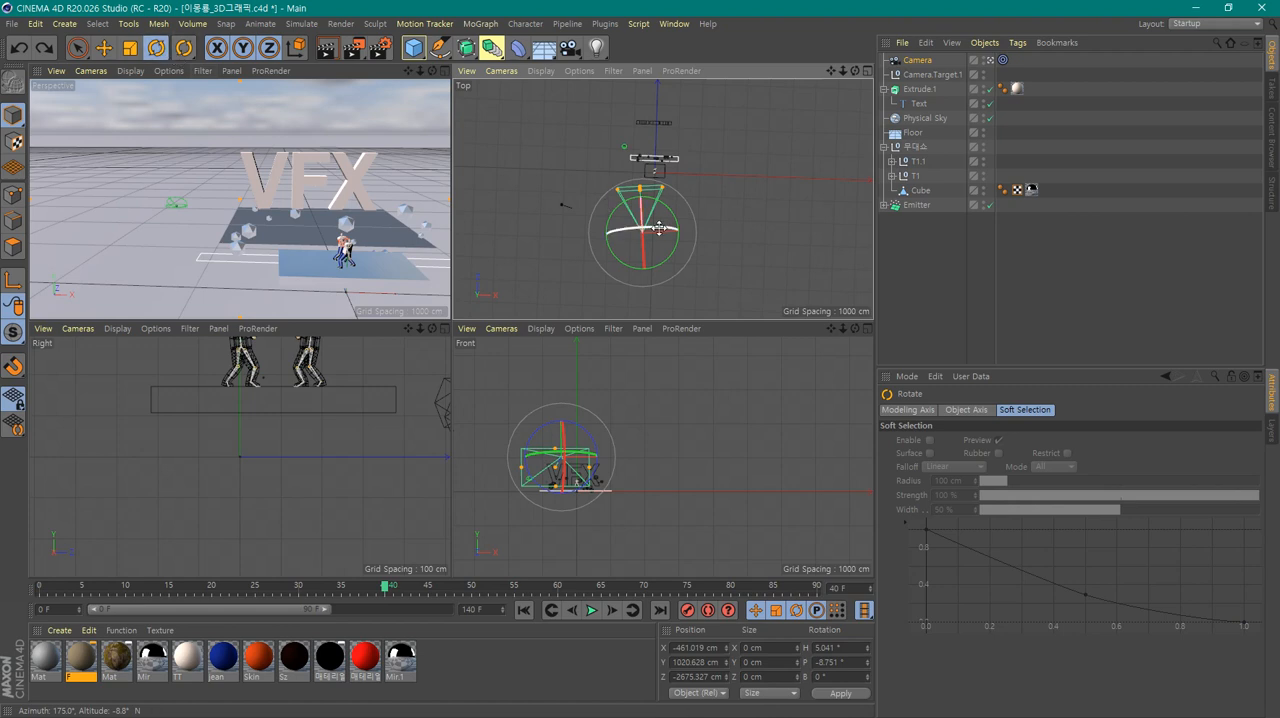
pyautogui.keyDown('alt'); pyautogui.moveTo(303, 274); pyautogui.dragTo(272, 276); pyautogui.keyUp('alt')
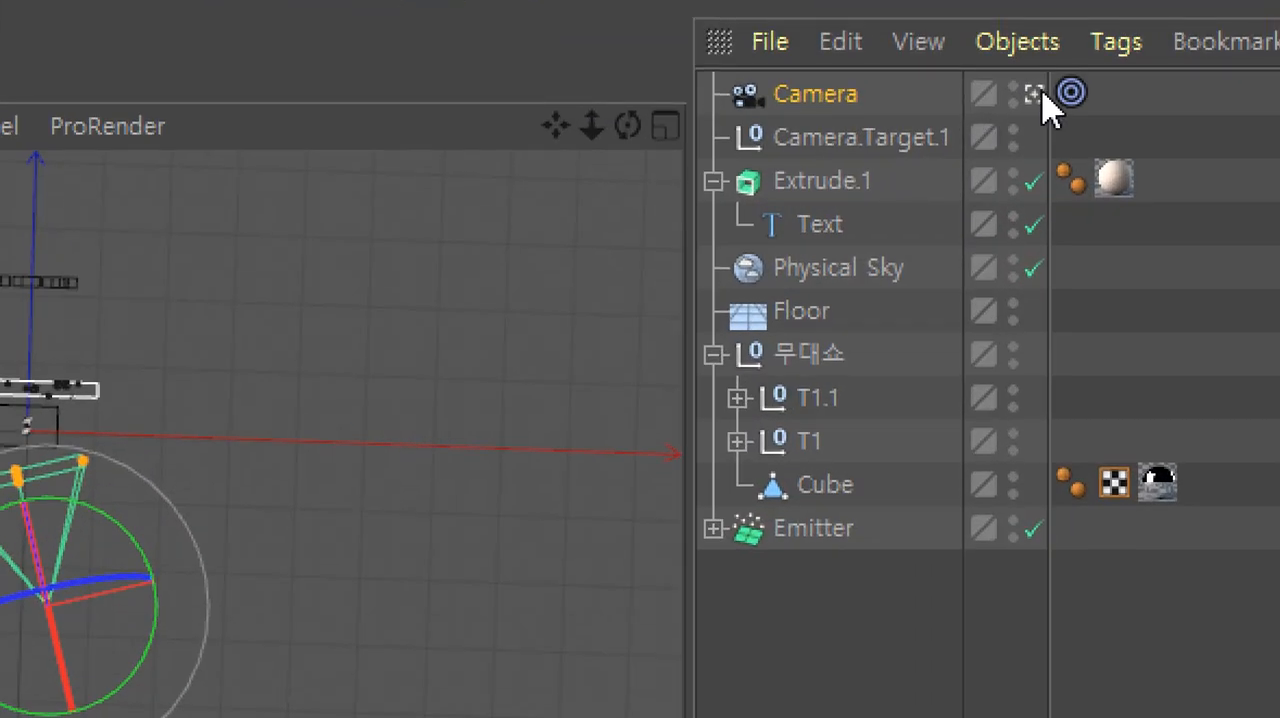
pyautogui.click(1039, 93)
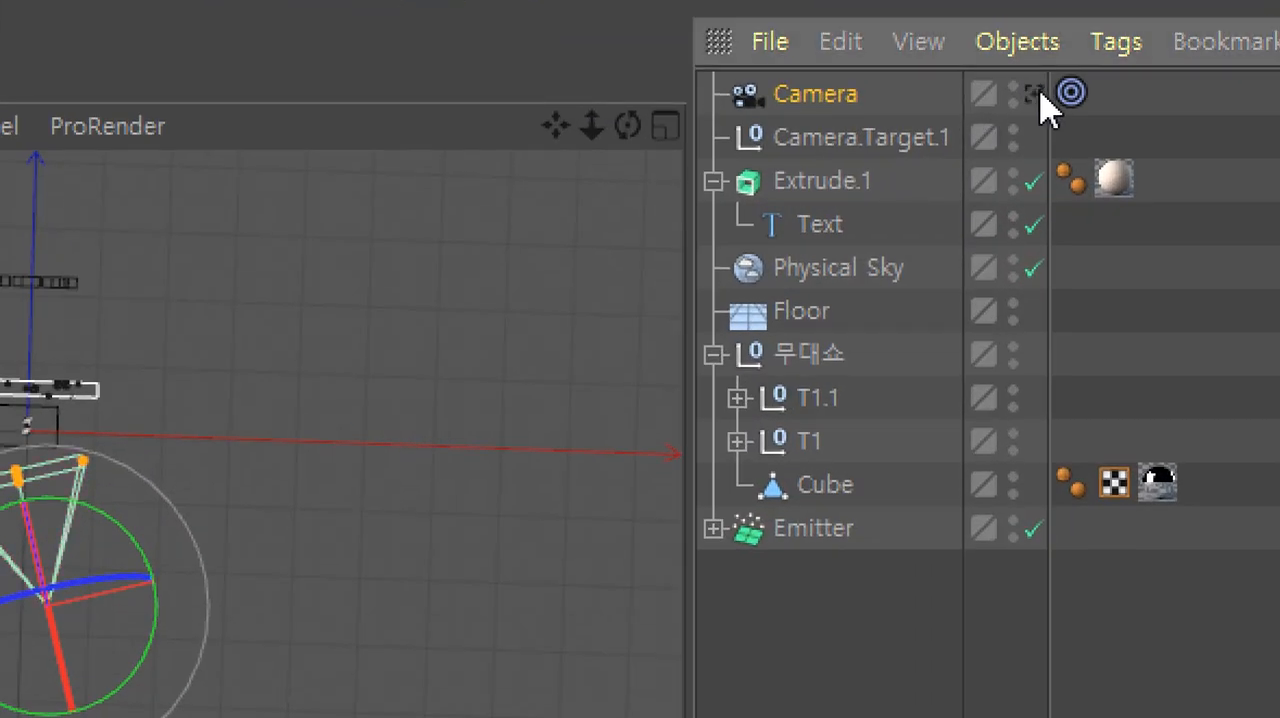
pyautogui.click(1039, 93)
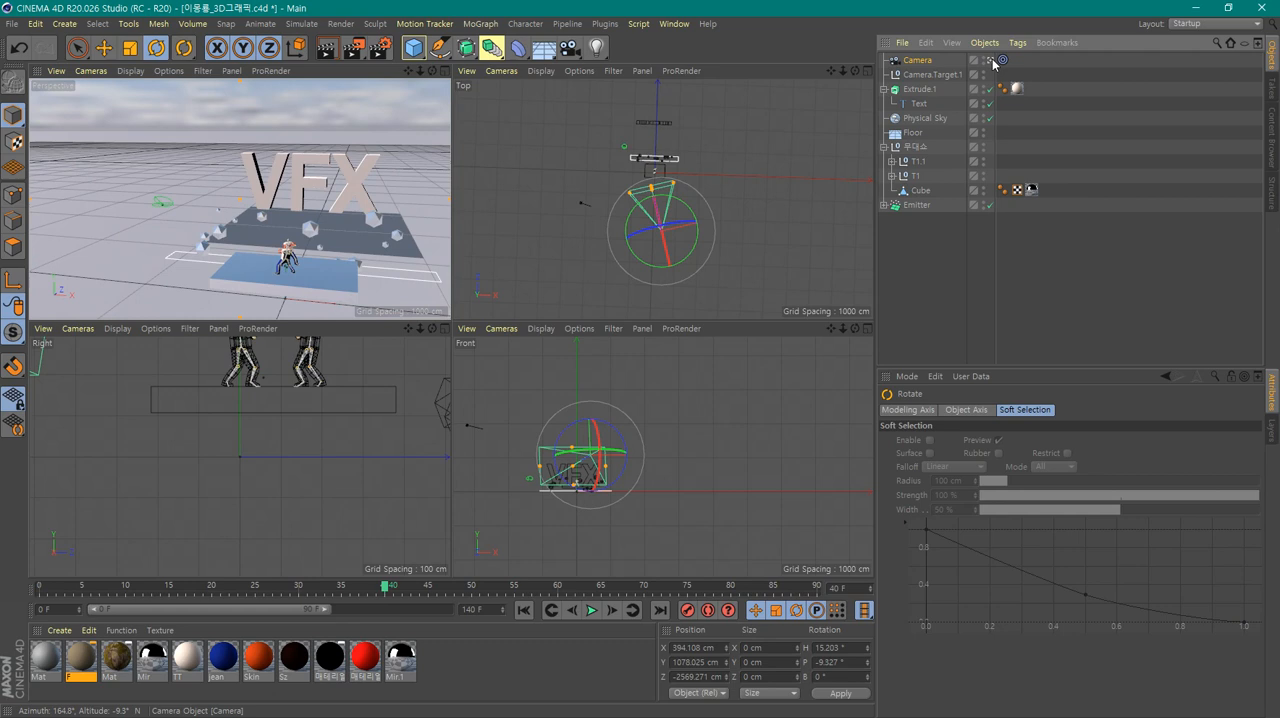
pyautogui.click(992, 60)
pyautogui.click(992, 60)
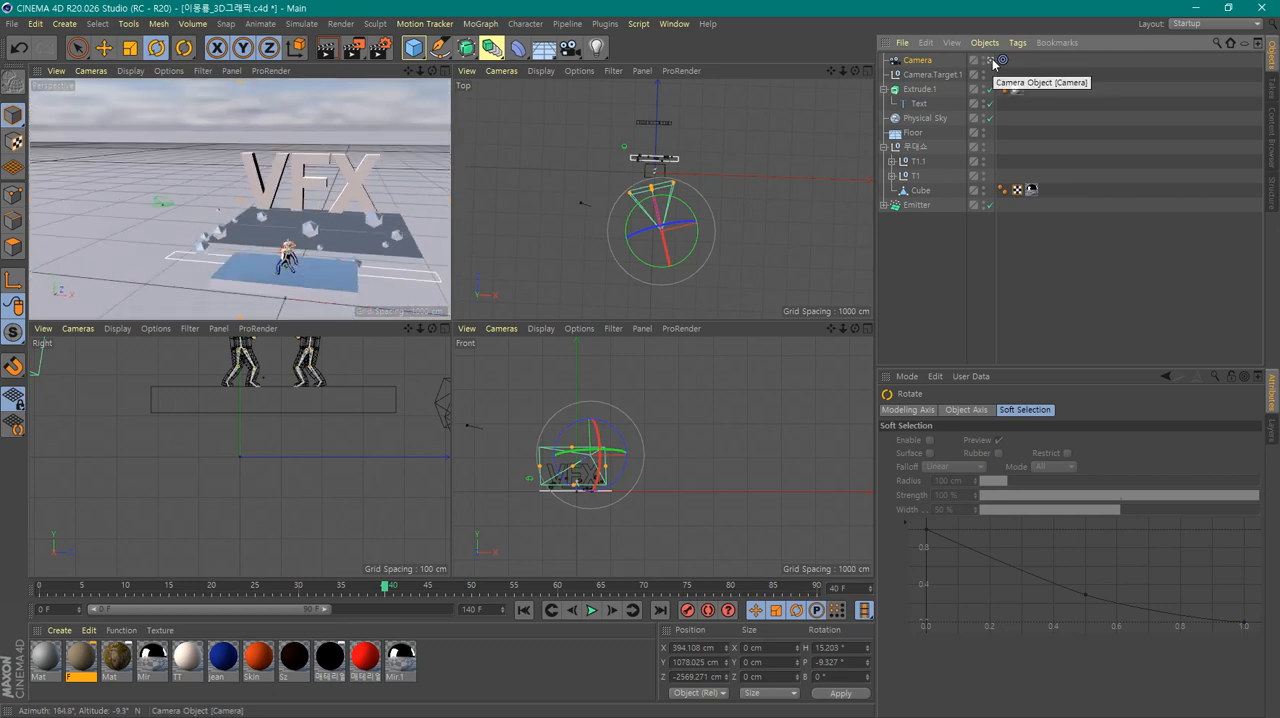
pyautogui.click(994, 62)
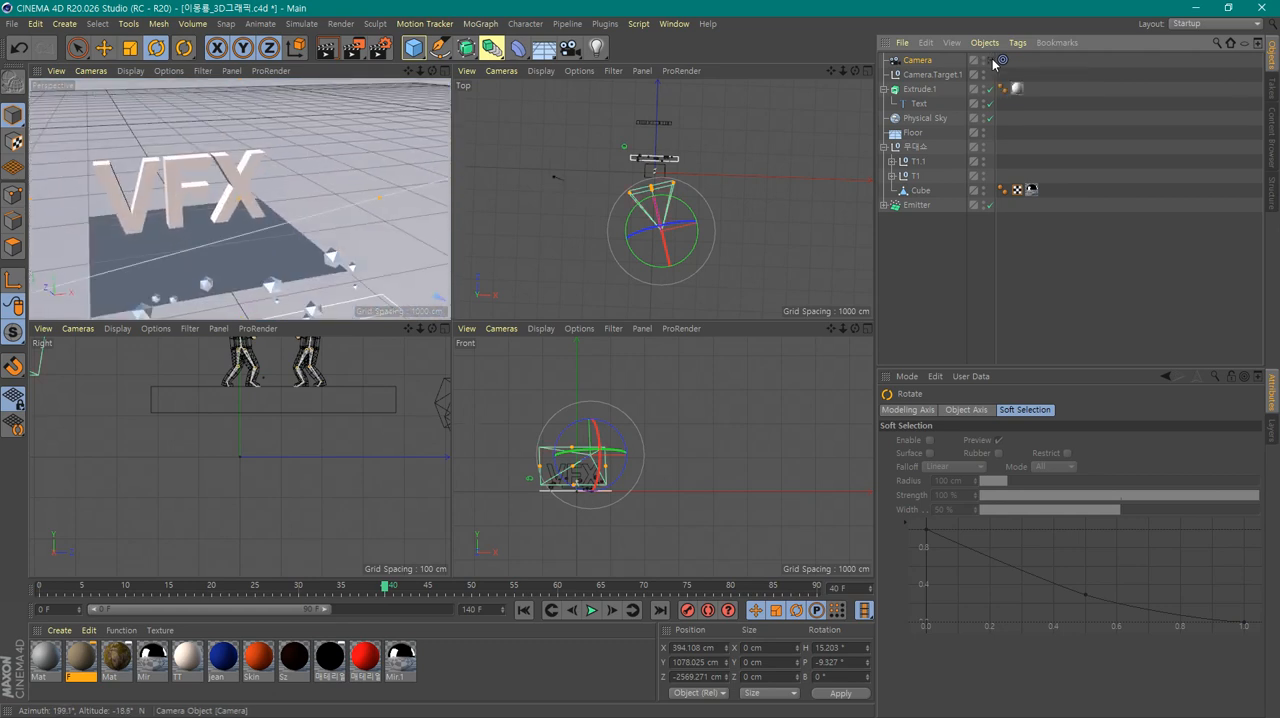
pyautogui.click(994, 62)
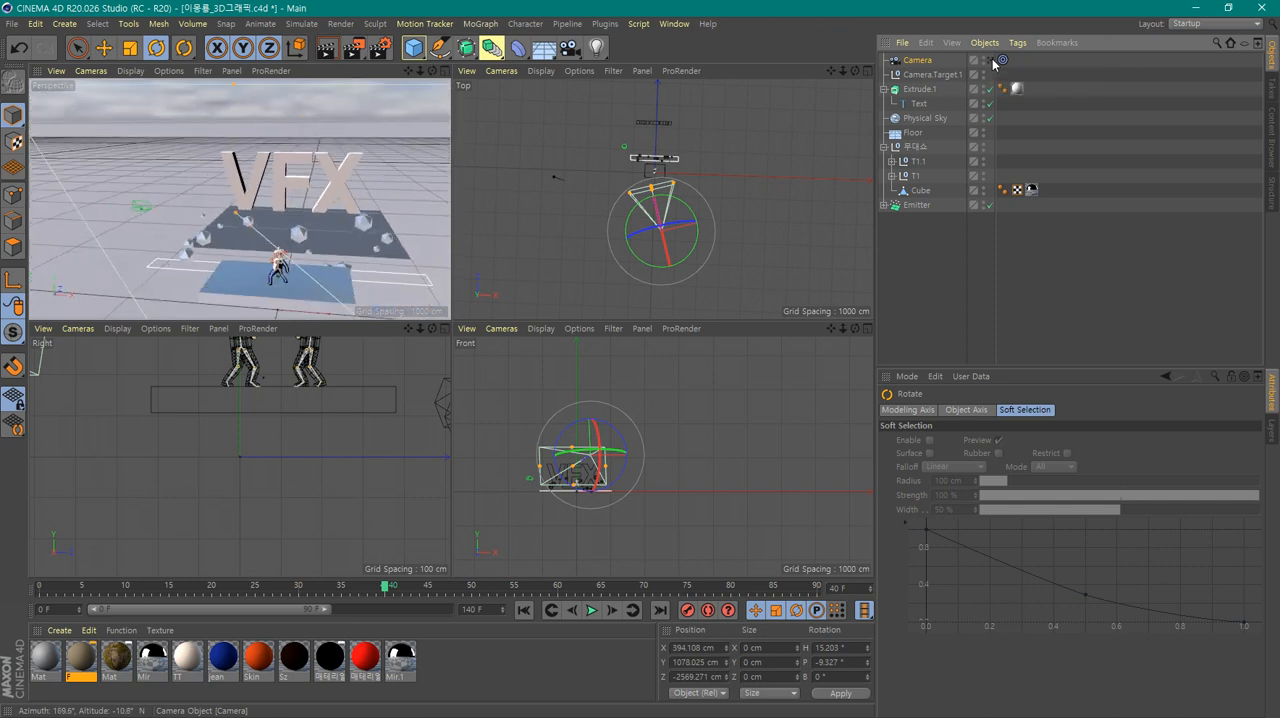
# Activate the Move tool, enlarge the perspective view, and switch it from the camera to the free editor view
pyautogui.click(102, 52)
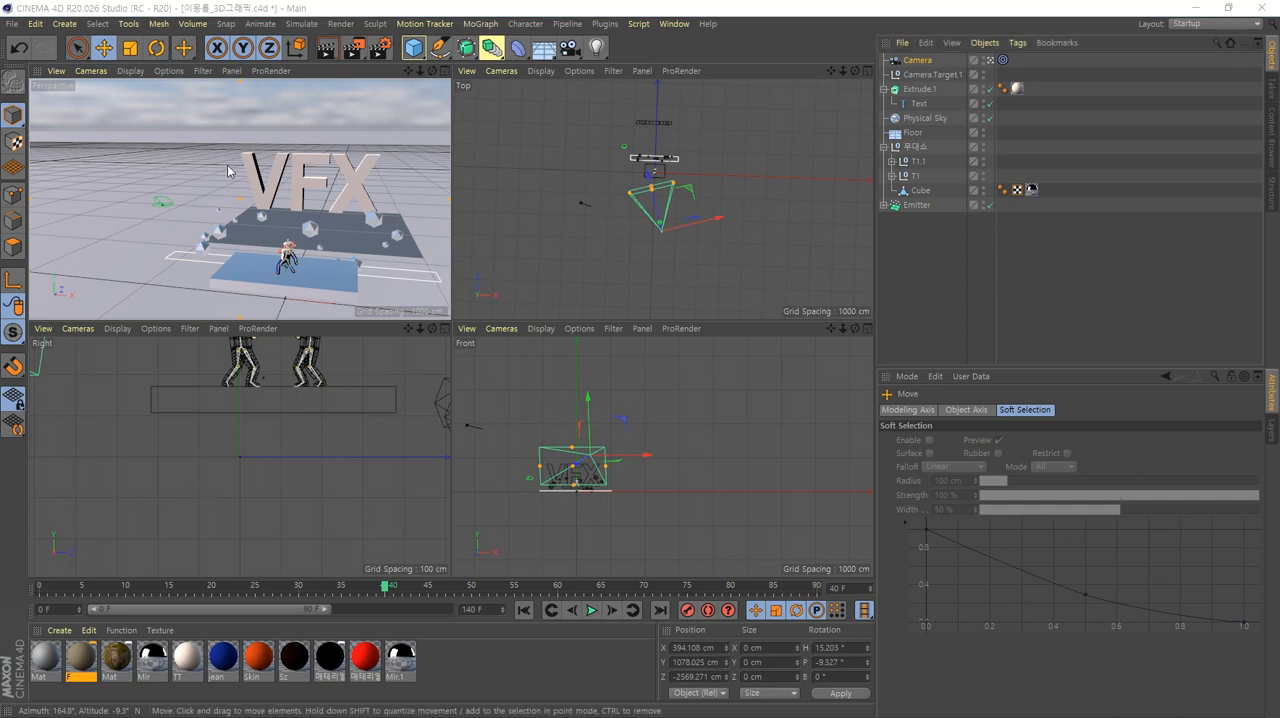
pyautogui.middleClick(371, 158)
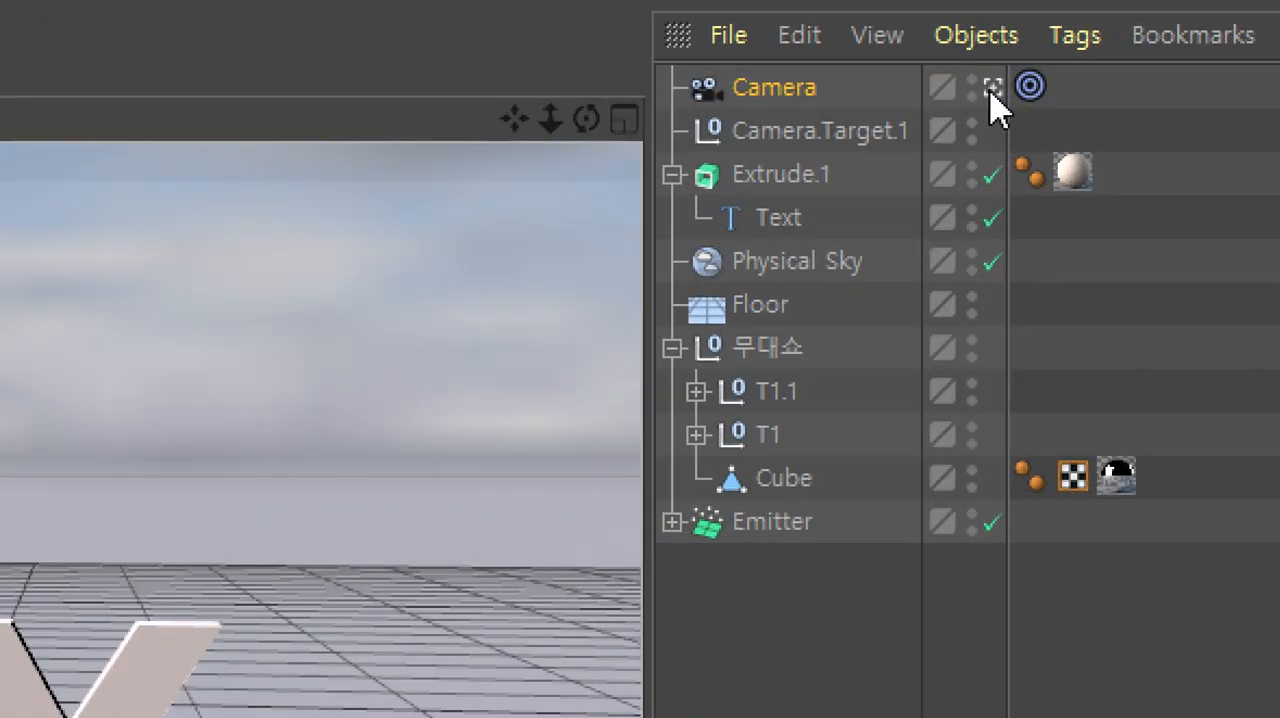
pyautogui.click(991, 90)
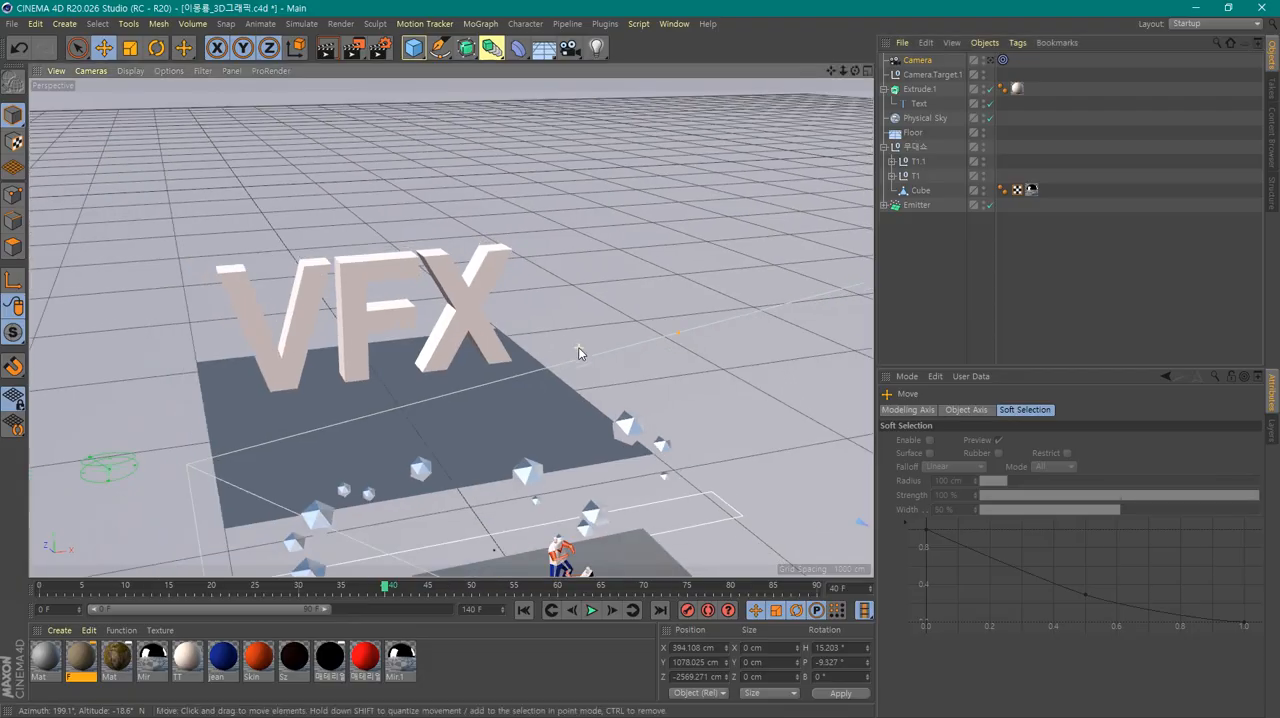
# Examine the camera's placement relative to the stage and VFX text from the front, the side and above
pyautogui.scroll(-2, 579, 348)
pyautogui.keyDown('alt'); pyautogui.moveTo(688, 457); pyautogui.dragTo(643, 411); pyautogui.keyUp('alt')
pyautogui.scroll(-2, 643, 411)
pyautogui.keyDown('alt'); pyautogui.moveTo(661, 391); pyautogui.dragTo(593, 404, button='middle'); pyautogui.keyUp('alt')
pyautogui.scroll(-3, 593, 404)
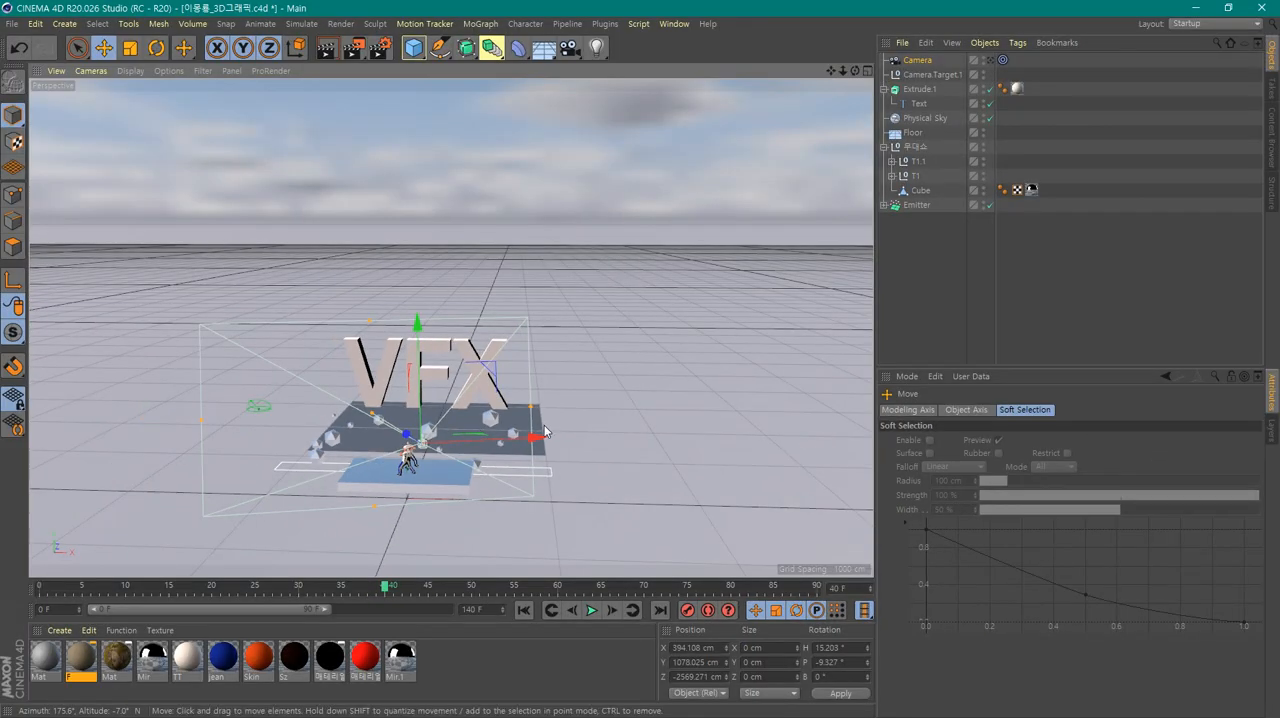
pyautogui.keyDown('alt'); pyautogui.moveTo(541, 421); pyautogui.dragTo(455, 413); pyautogui.keyUp('alt')
pyautogui.scroll(3, 450, 410)
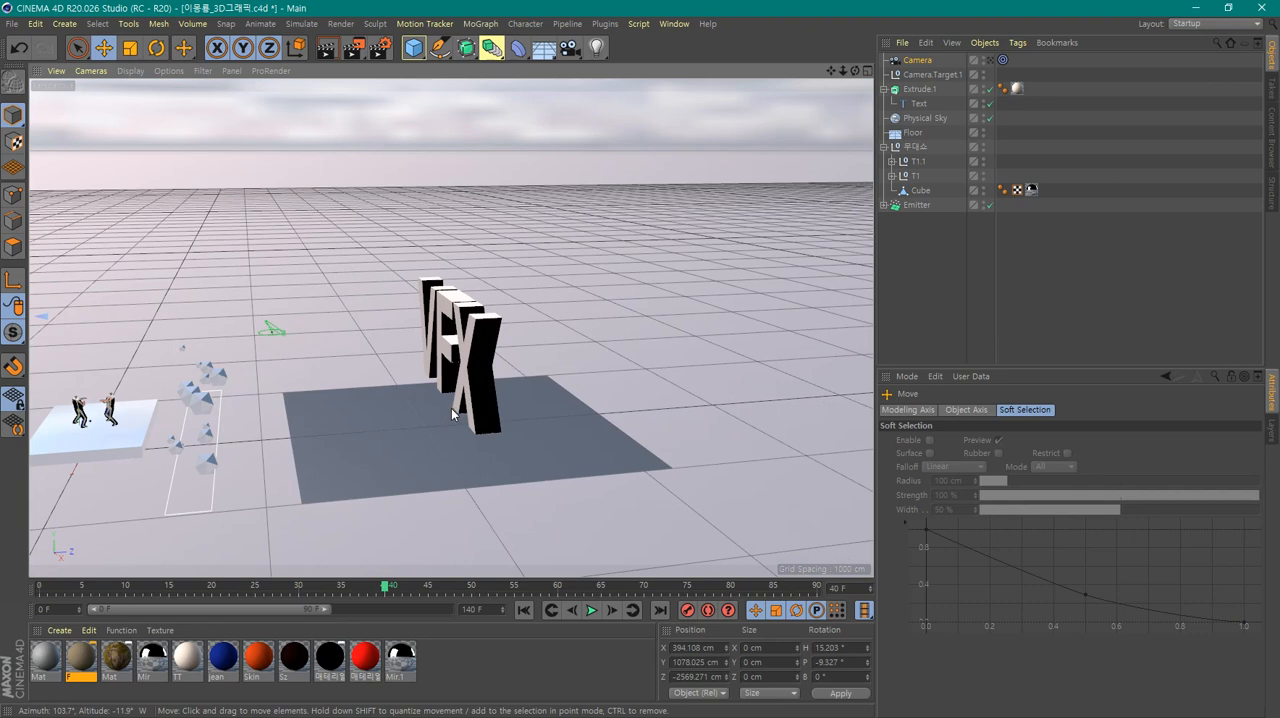
pyautogui.scroll(-5, 452, 413)
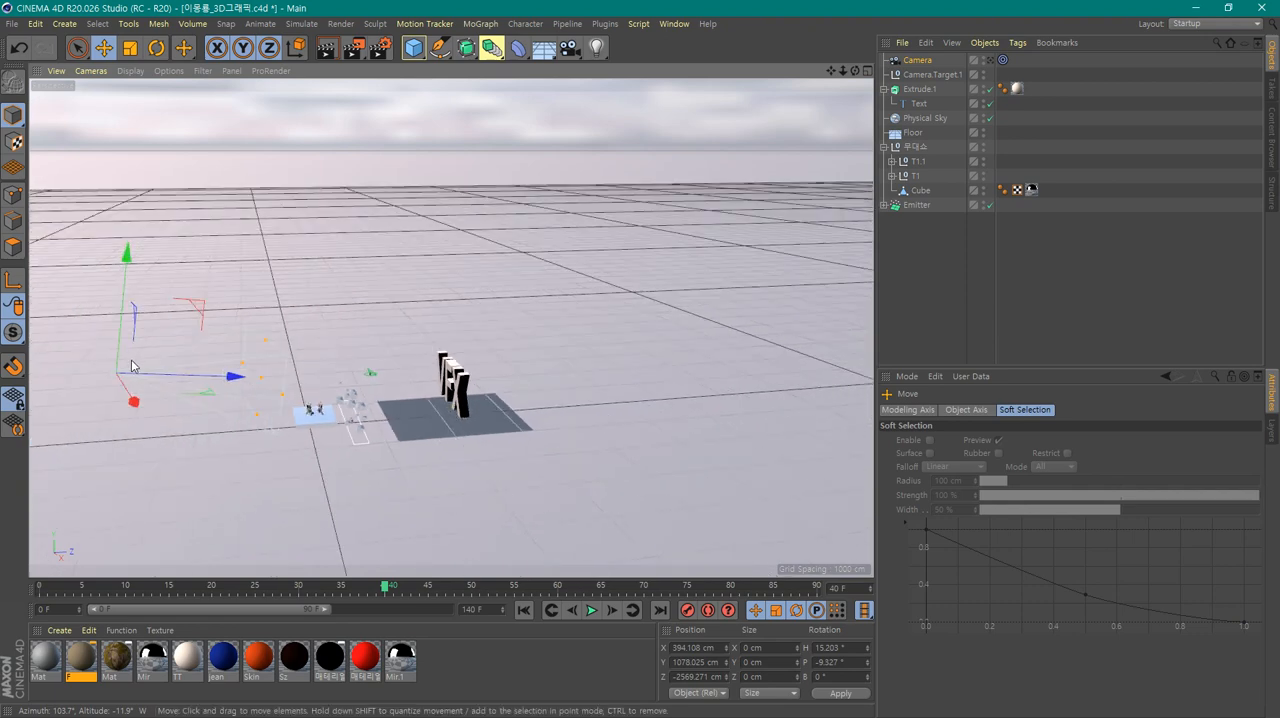
pyautogui.scroll(2, 448, 453)
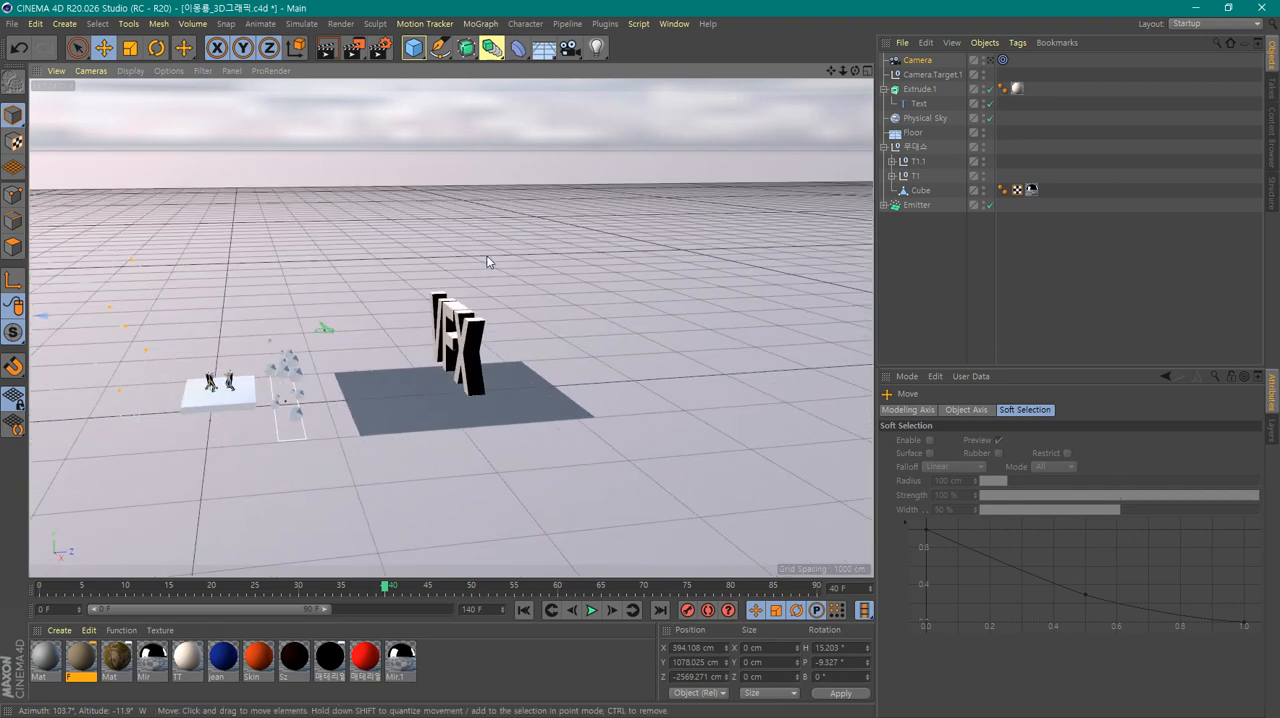
pyautogui.keyDown('alt'); pyautogui.moveTo(600, 286); pyautogui.dragTo(440, 413); pyautogui.keyUp('alt')
pyautogui.keyDown('alt'); pyautogui.moveTo(440, 413); pyautogui.dragTo(355, 295, button='middle'); pyautogui.keyUp('alt')
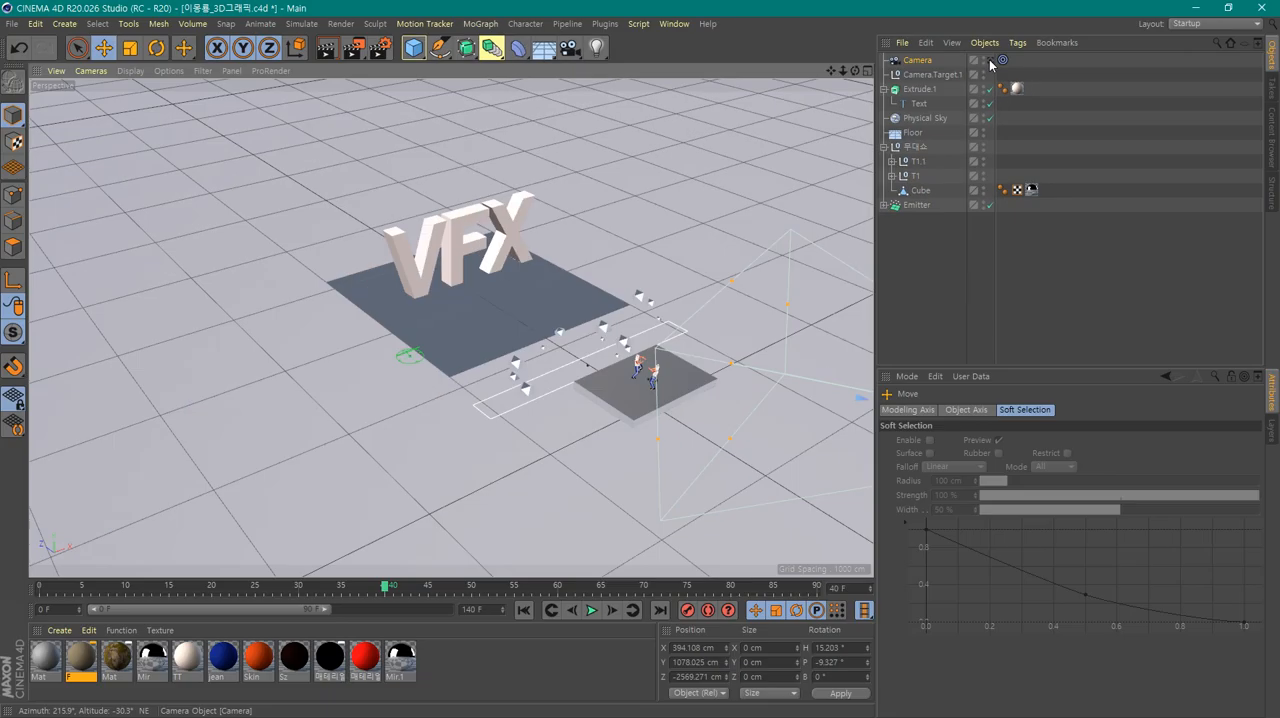
# Check the shot through the camera and return to the free editor view
pyautogui.click(989, 92)
pyautogui.click(989, 92)
pyautogui.click(990, 61)
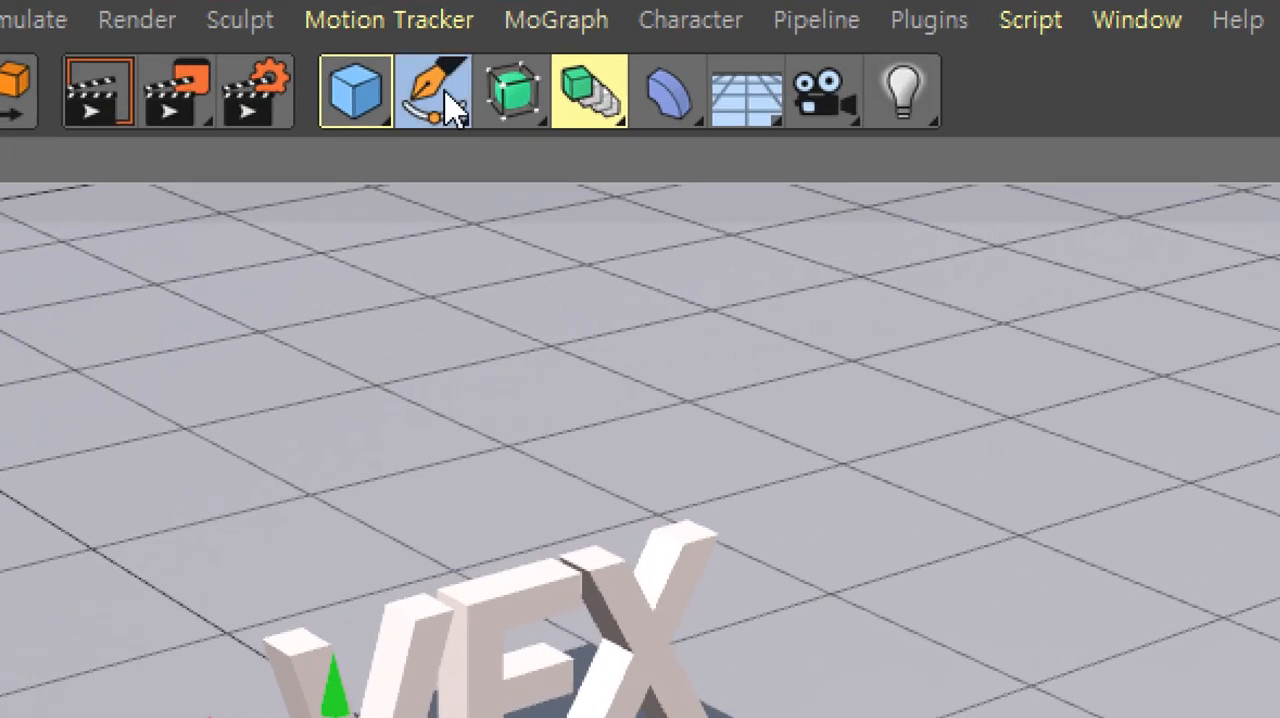
# Review the available spline tools and switch back to the four-view layout
pyautogui.click(446, 51)
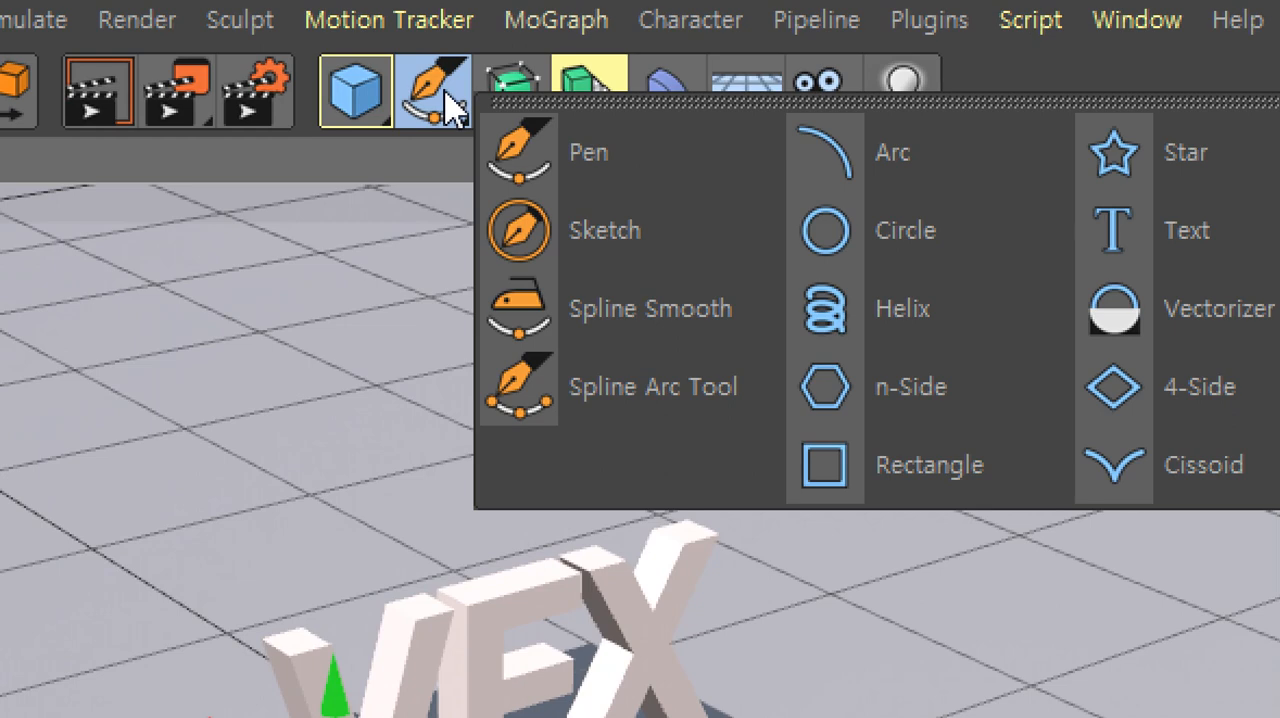
pyautogui.click(446, 92)
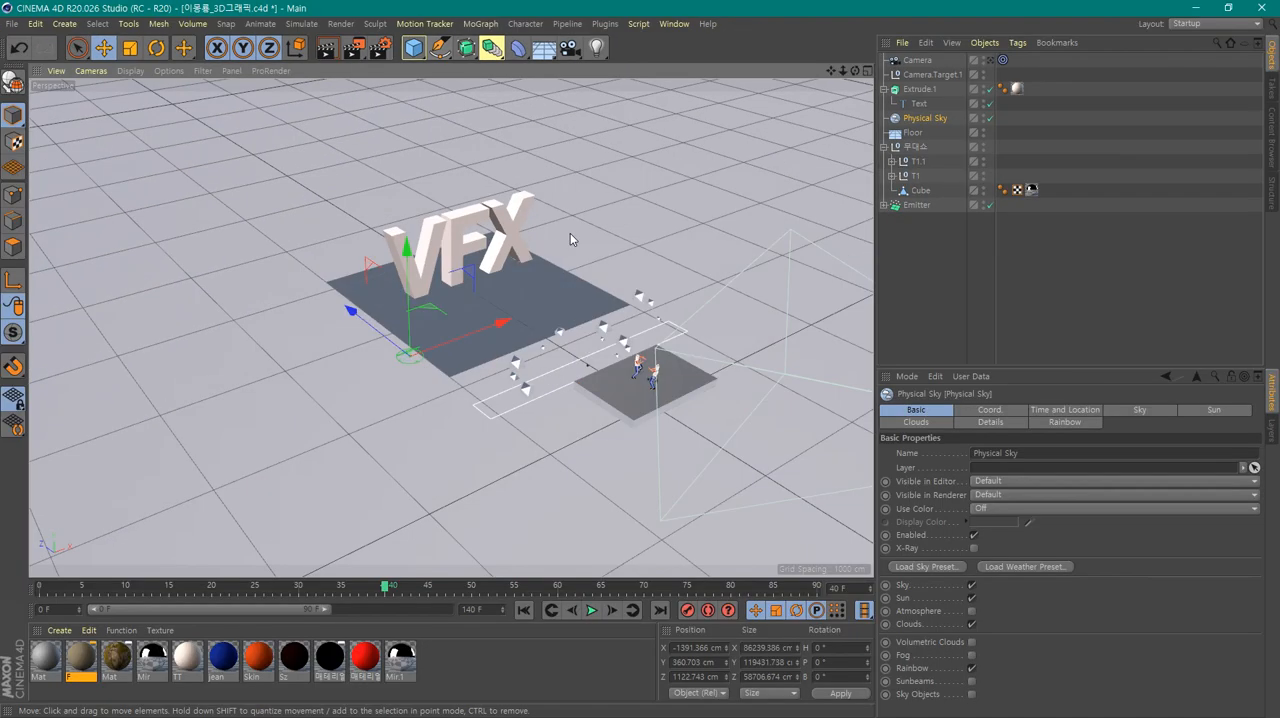
pyautogui.middleClick(607, 259)
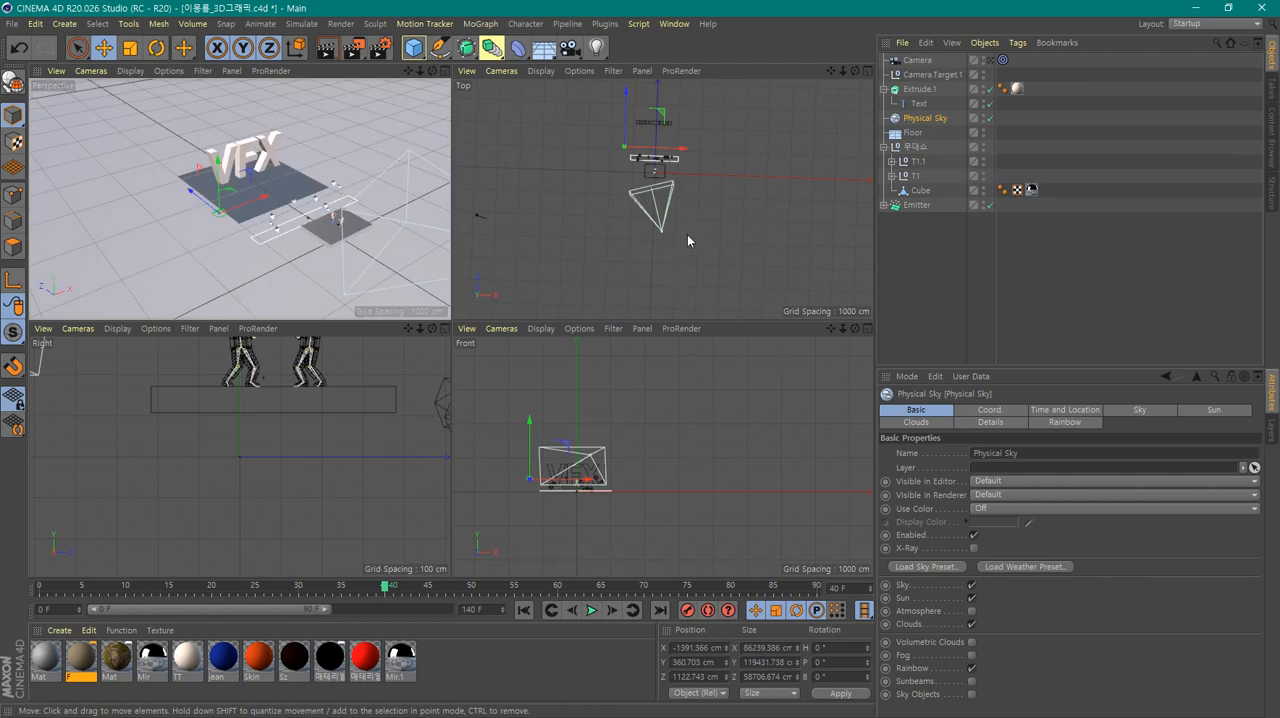
# Enlarge the top view, reset it to the default framing, and zoom out until the whole stage and camera fit
pyautogui.middleClick(704, 187)
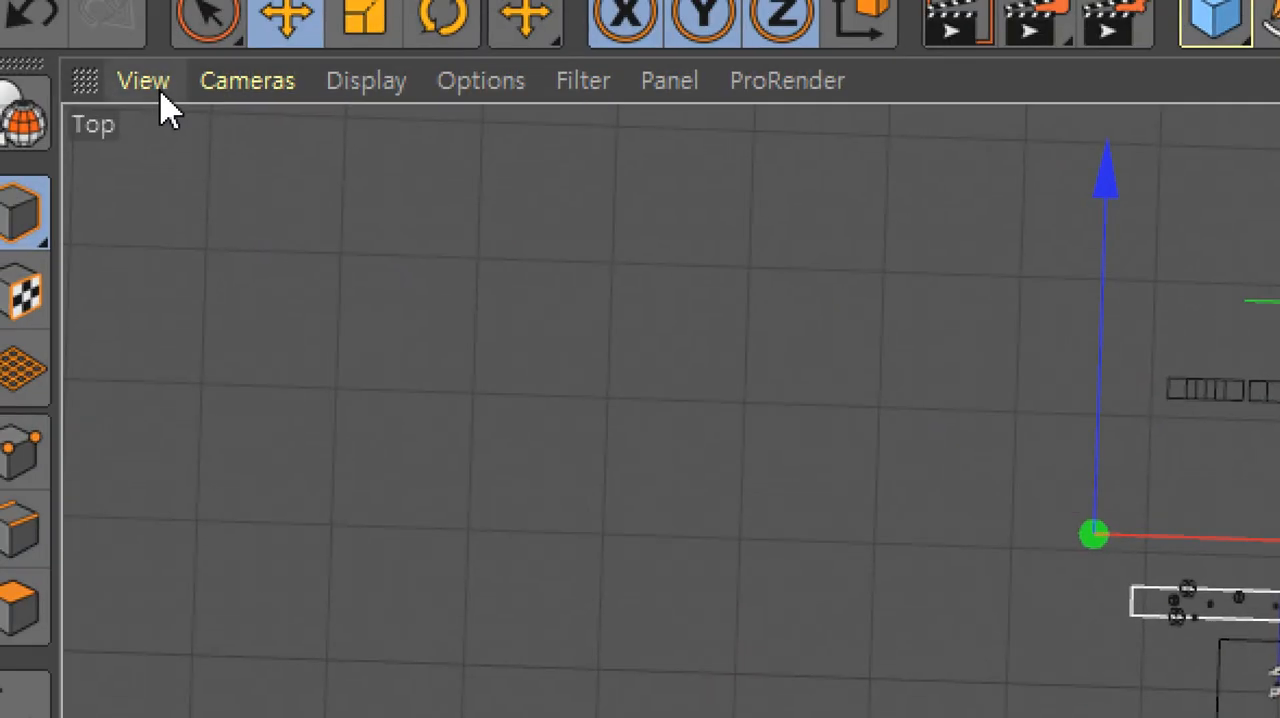
pyautogui.click(152, 82)
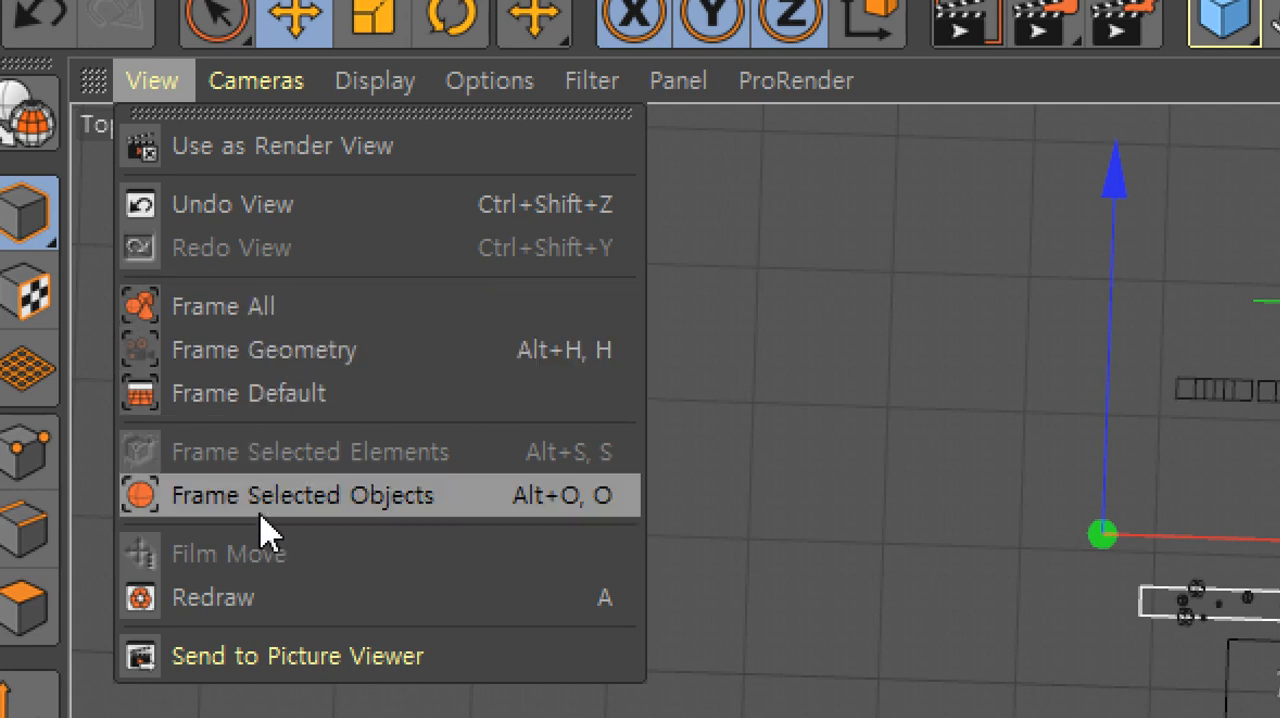
pyautogui.click(280, 402)
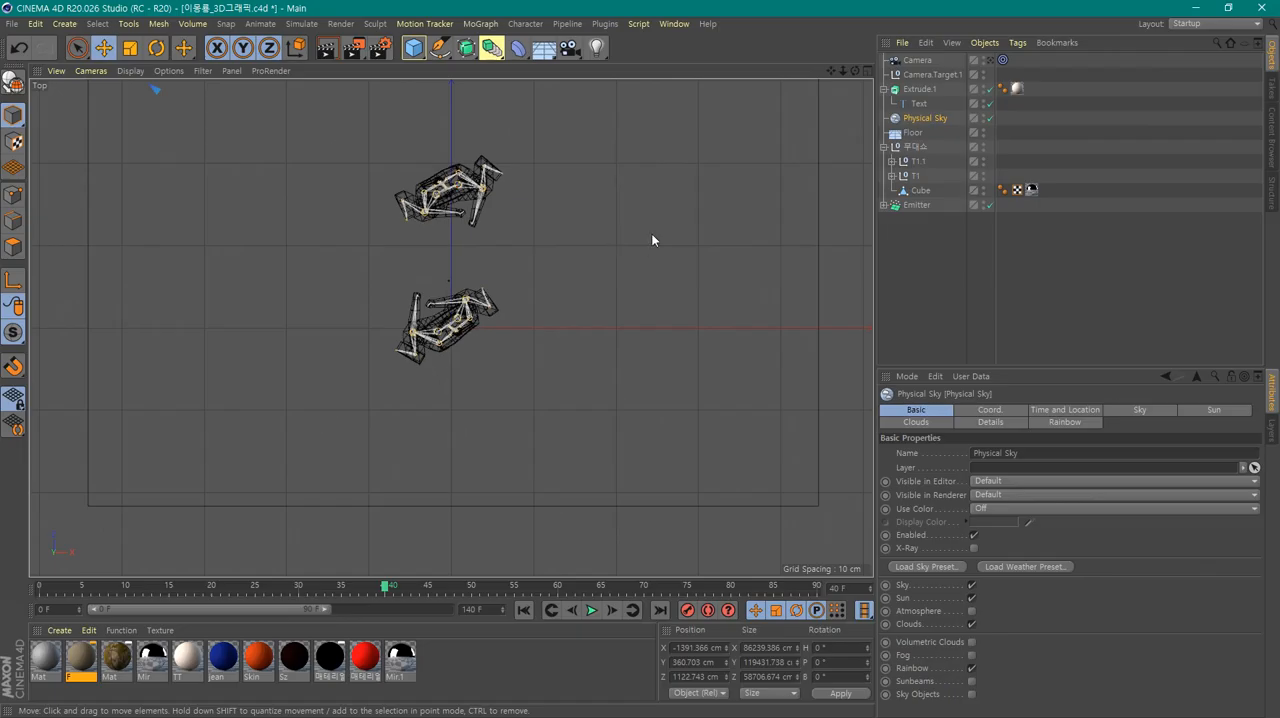
pyautogui.scroll(-8, 333, 441)
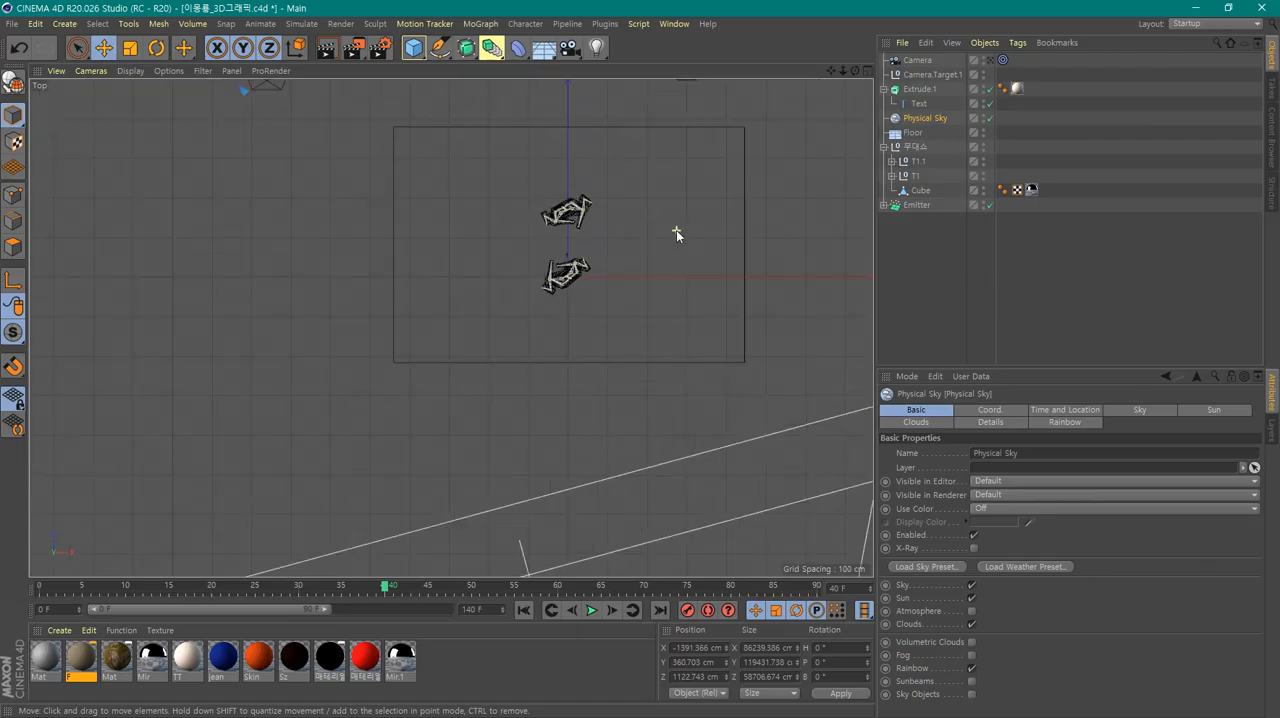
pyautogui.scroll(-2, 676, 233)
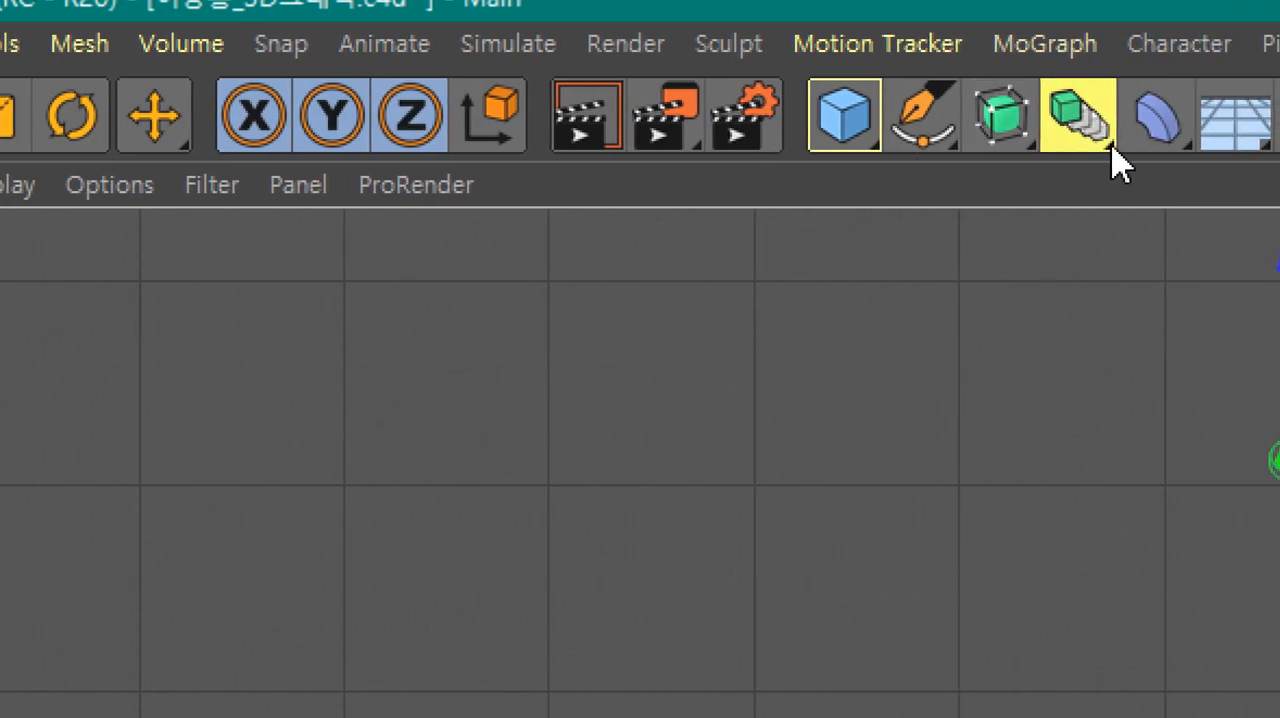
# Add a Circle spline at the scene origin and set its radius to 2000 cm
pyautogui.click(946, 143)
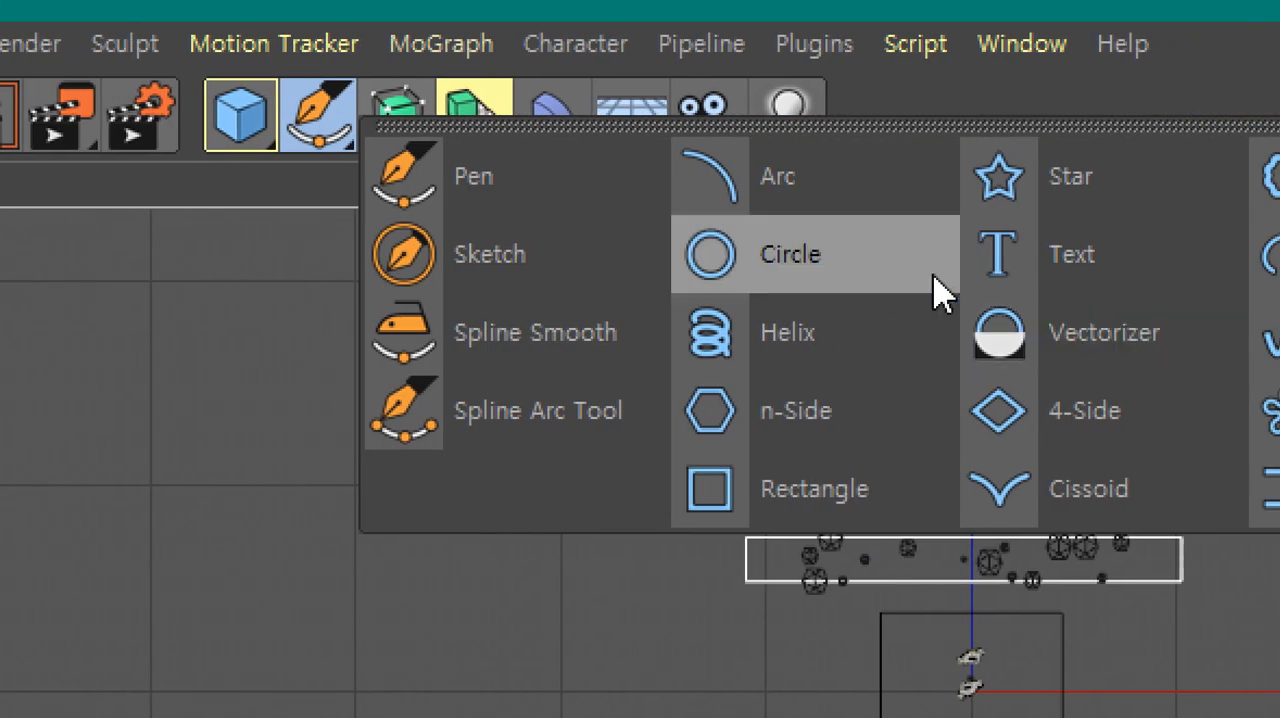
pyautogui.click(832, 287)
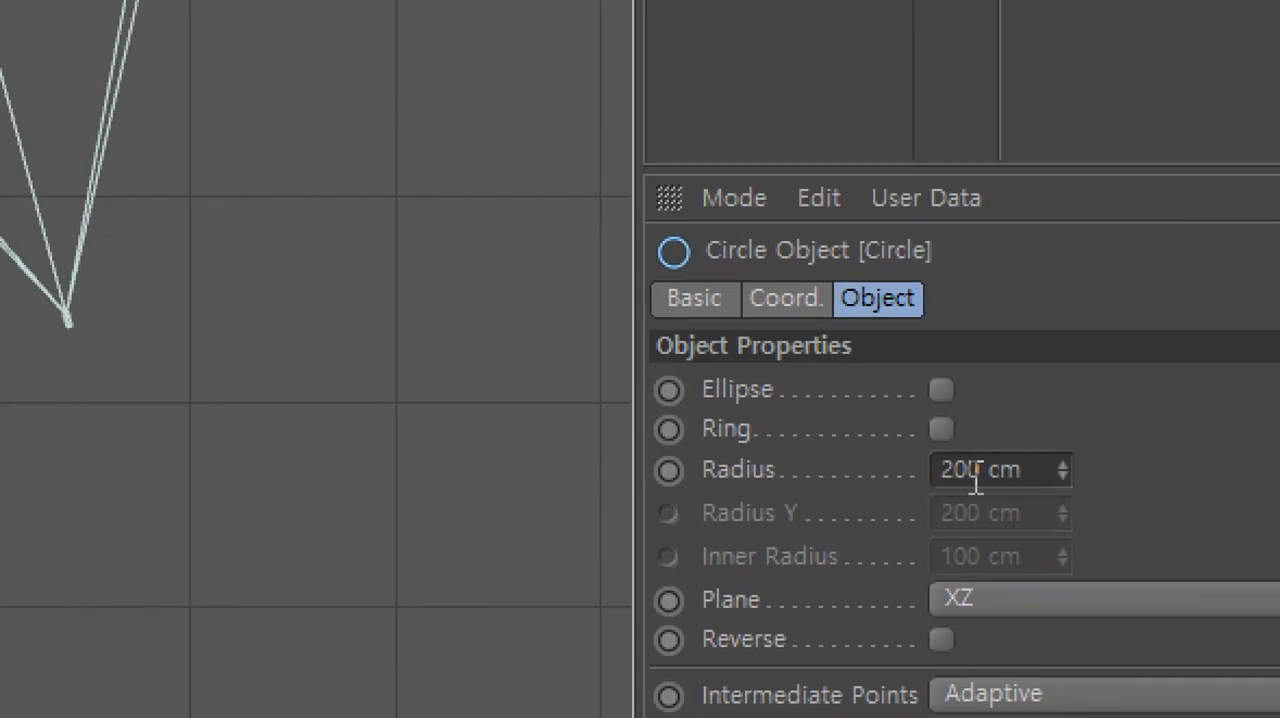
pyautogui.click(979, 470)
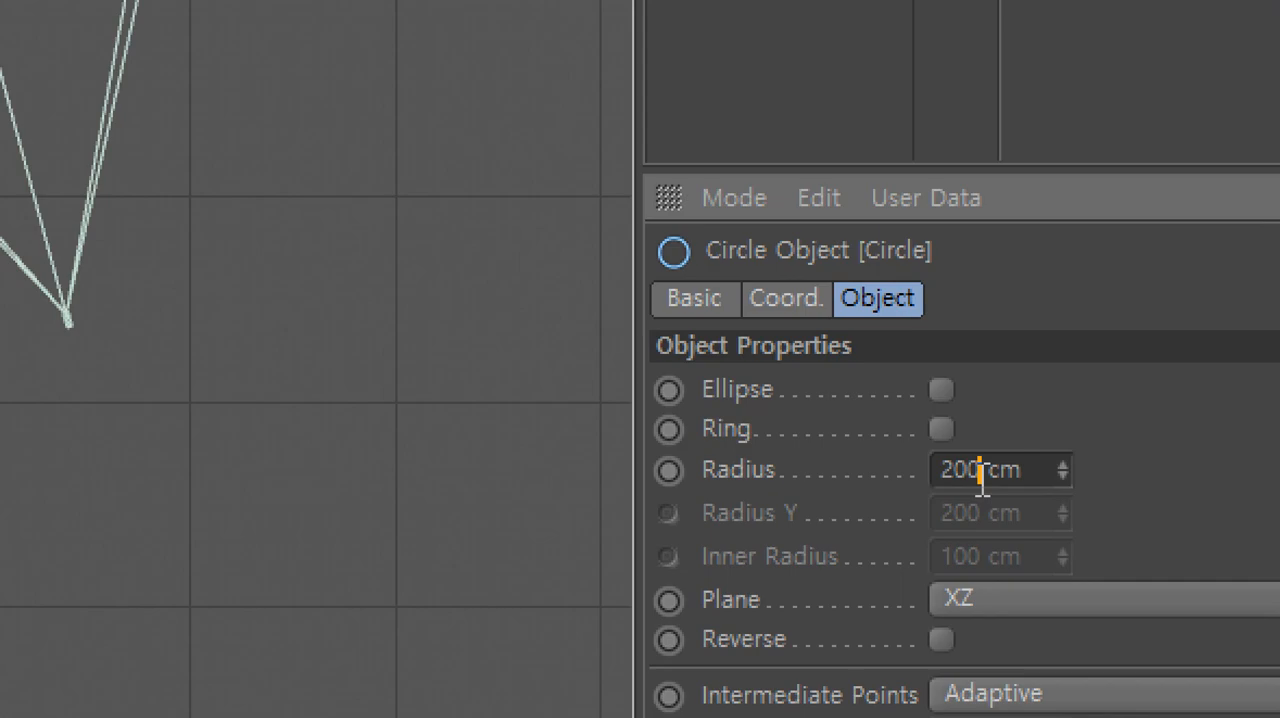
pyautogui.write('0')
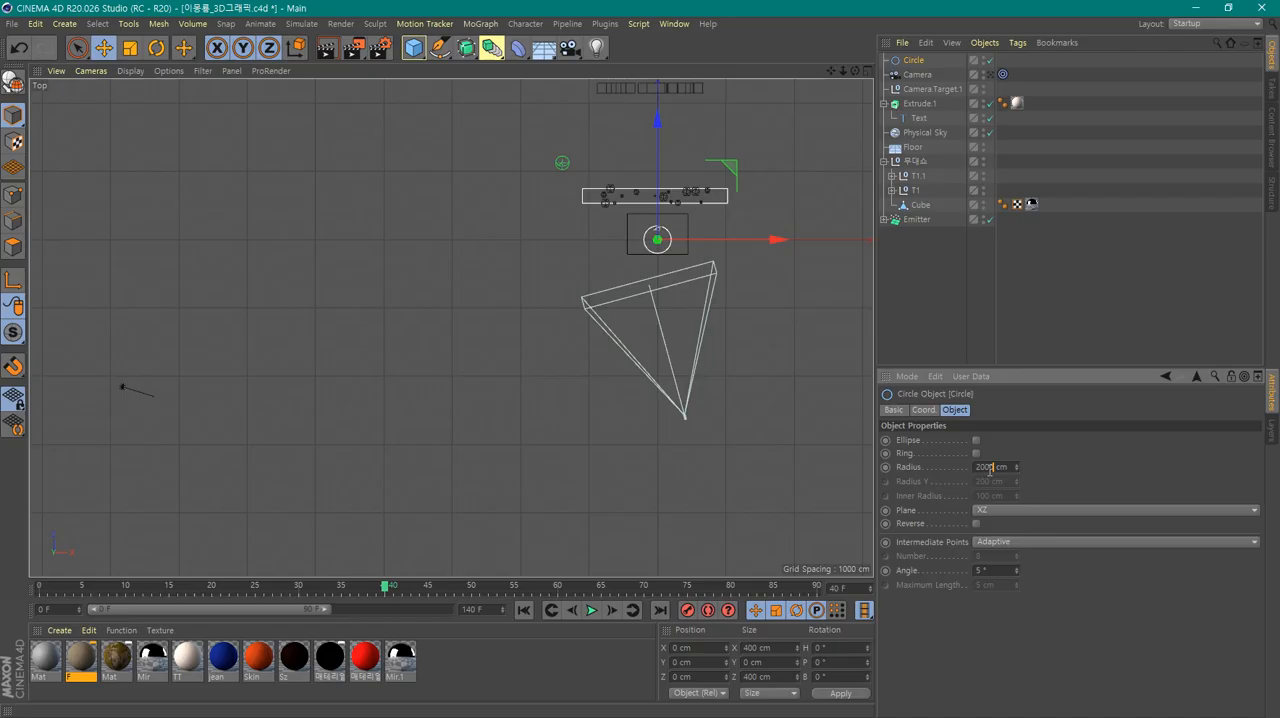
pyautogui.press('Return')
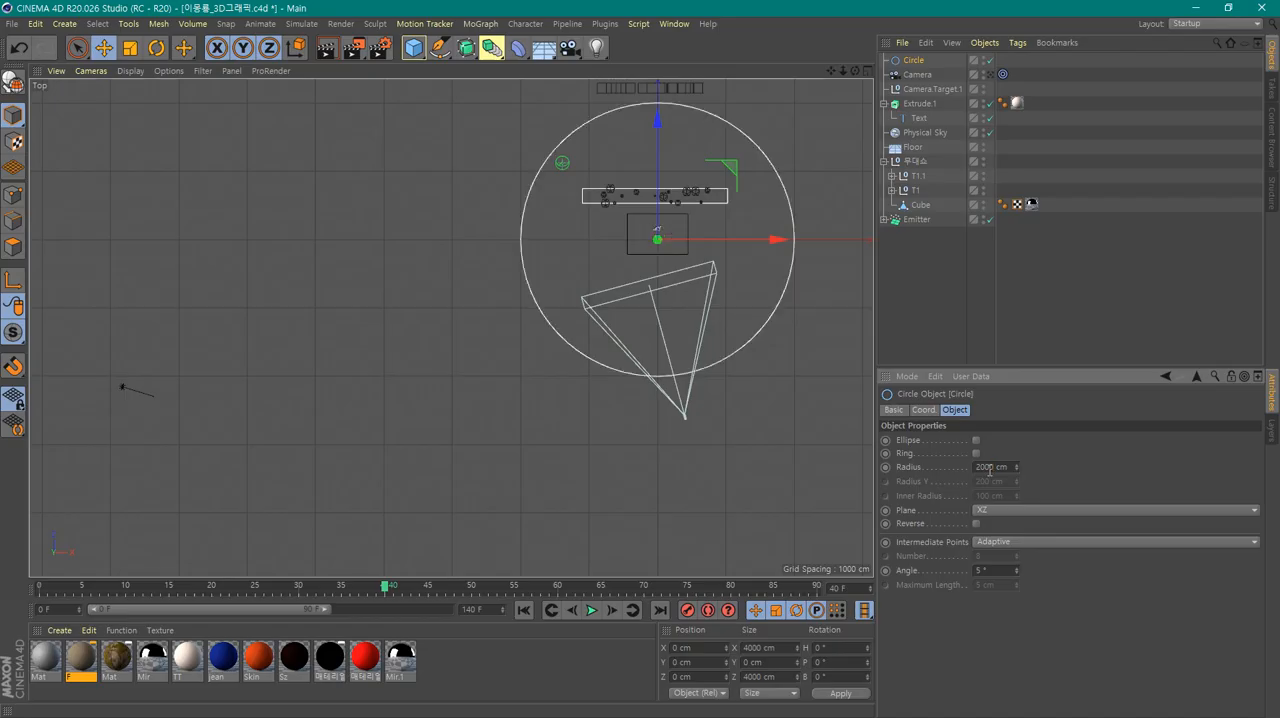
# Move the circle along the Z axis to about 1662 cm so that it surrounds the VFX text
pyautogui.keyDown('alt'); pyautogui.moveTo(763, 367); pyautogui.dragTo(706, 434, button='middle'); pyautogui.keyUp('alt')
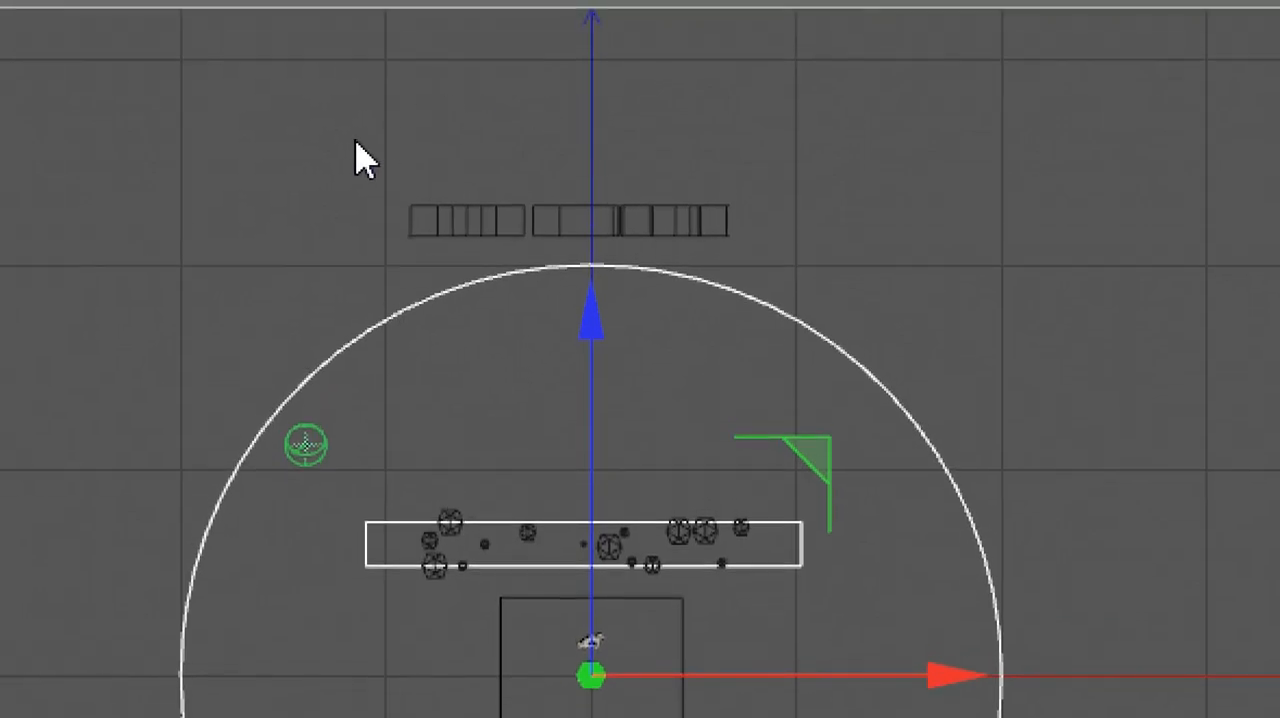
pyautogui.click(483, 226)
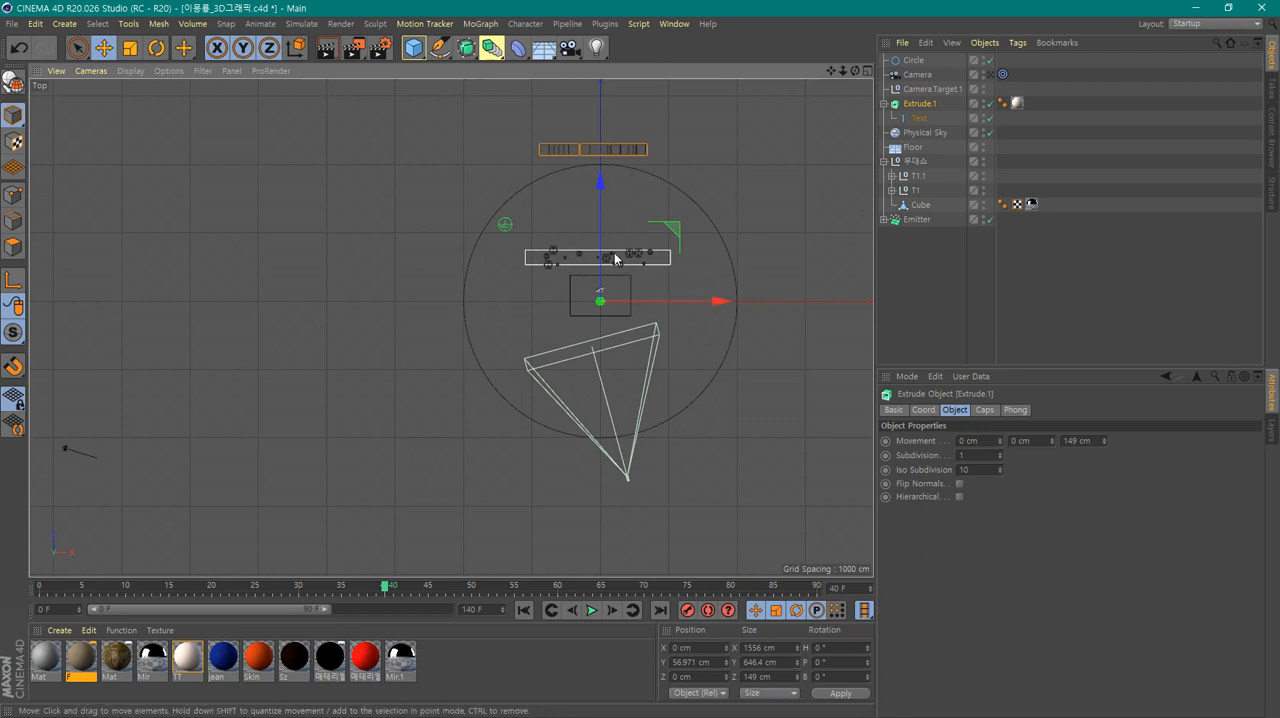
pyautogui.click(697, 202)
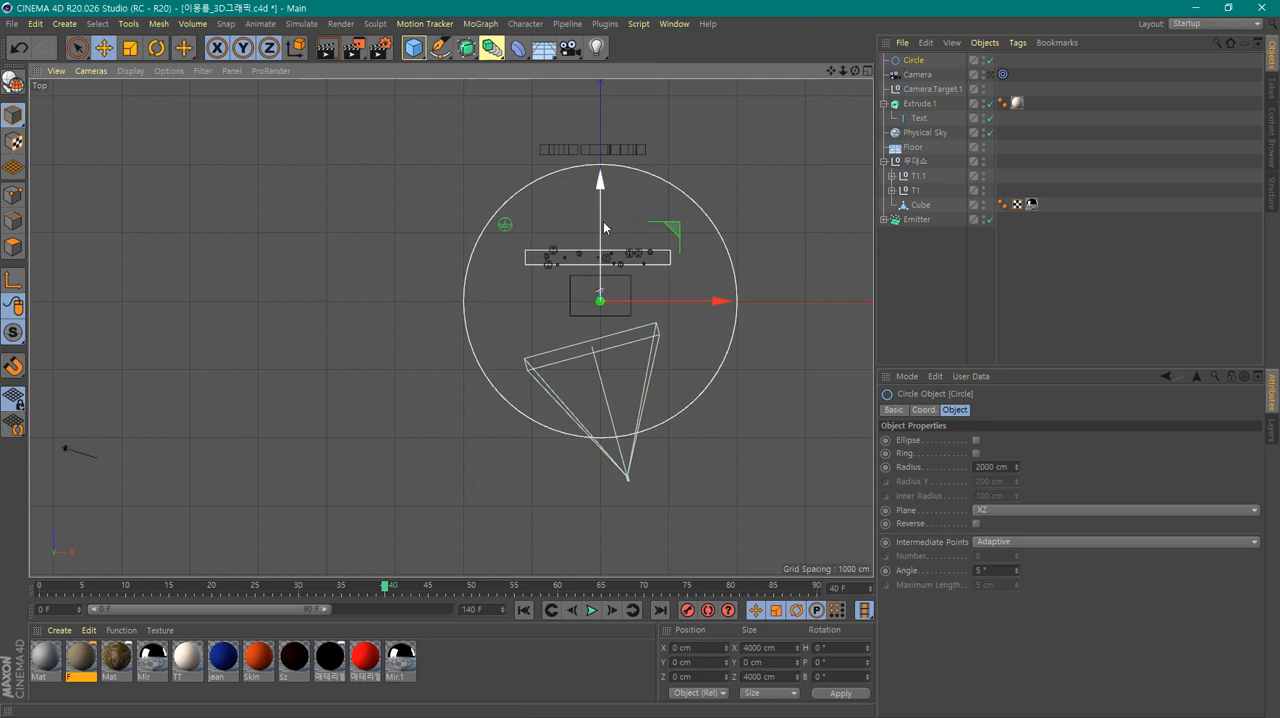
pyautogui.moveTo(603, 228); pyautogui.dragTo(619, 108)
pyautogui.click(733, 348)
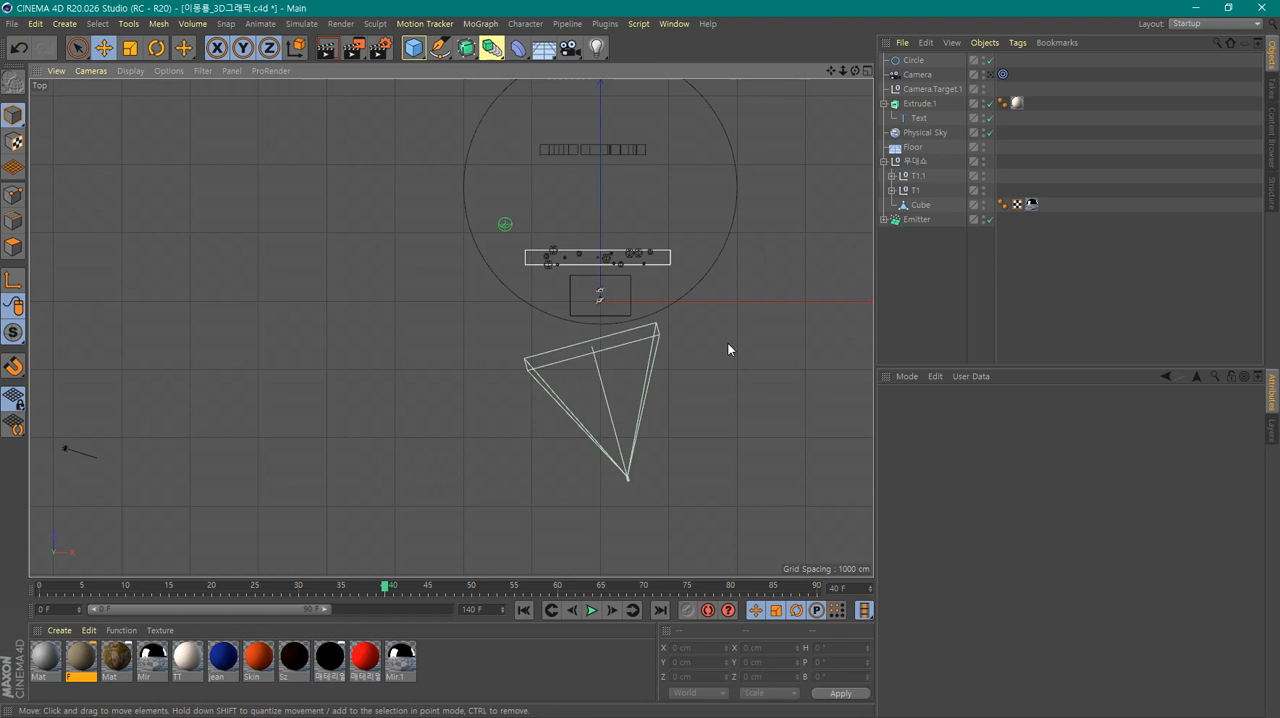
# Examine the circle around the VFX text in the enlarged perspective view and test-render that view
pyautogui.middleClick(711, 394)
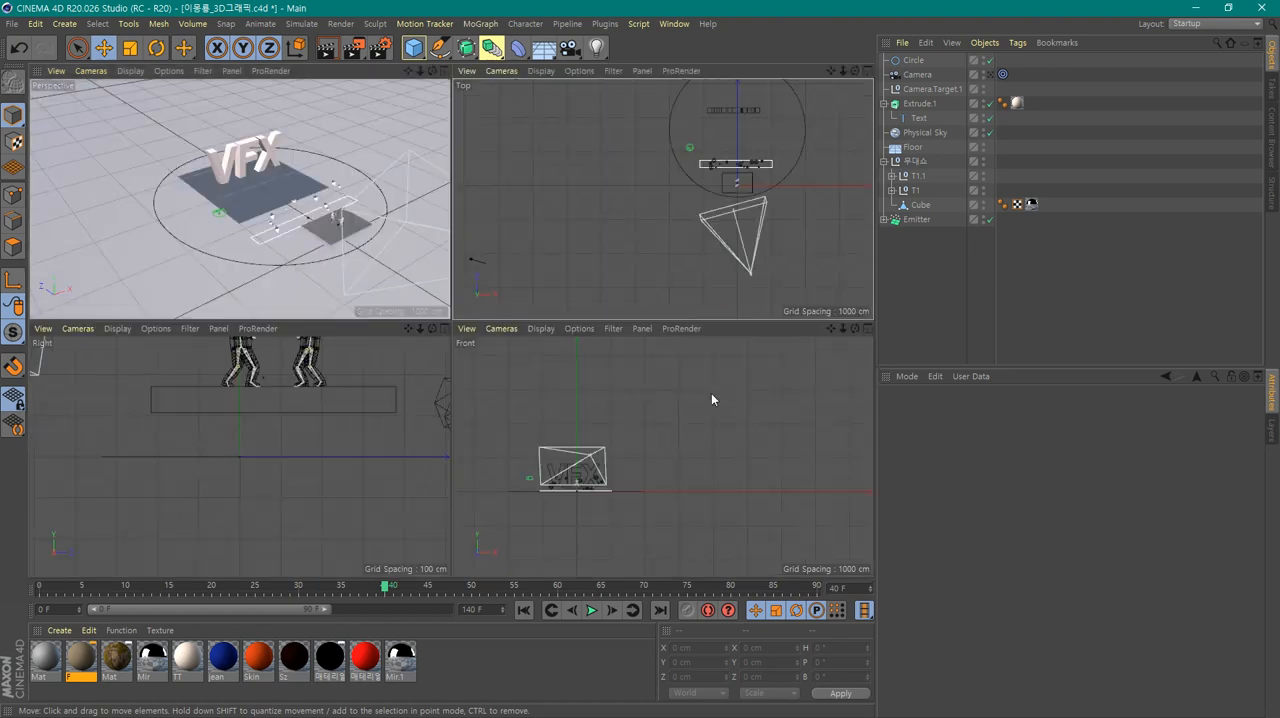
pyautogui.click(249, 290)
pyautogui.middleClick(249, 290)
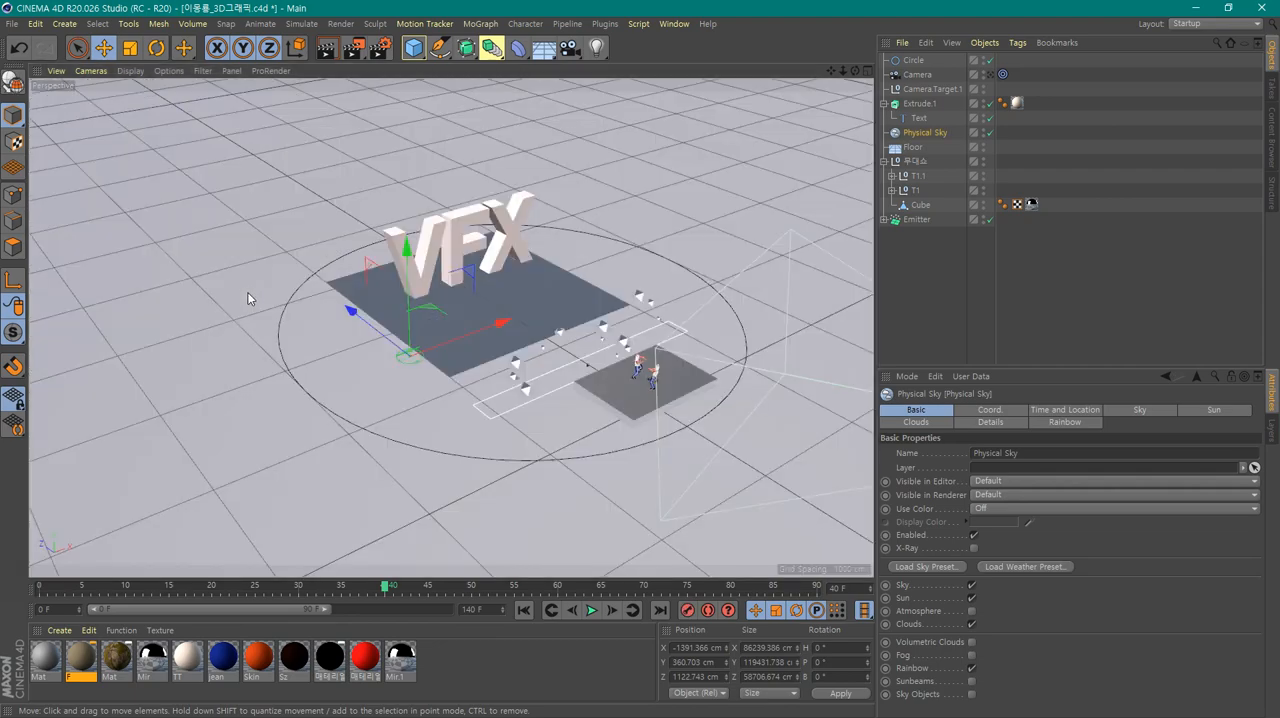
pyautogui.keyDown('alt'); pyautogui.moveTo(562, 483); pyautogui.dragTo(595, 484); pyautogui.keyUp('alt')
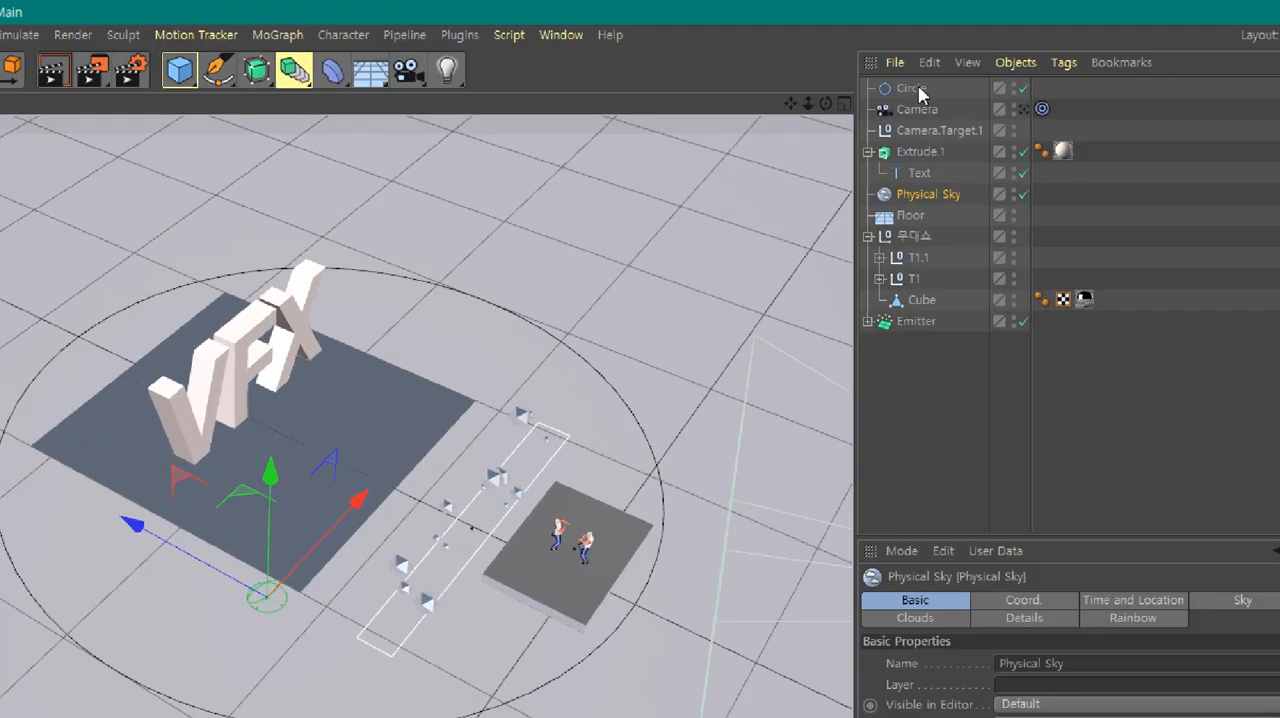
pyautogui.click(920, 62)
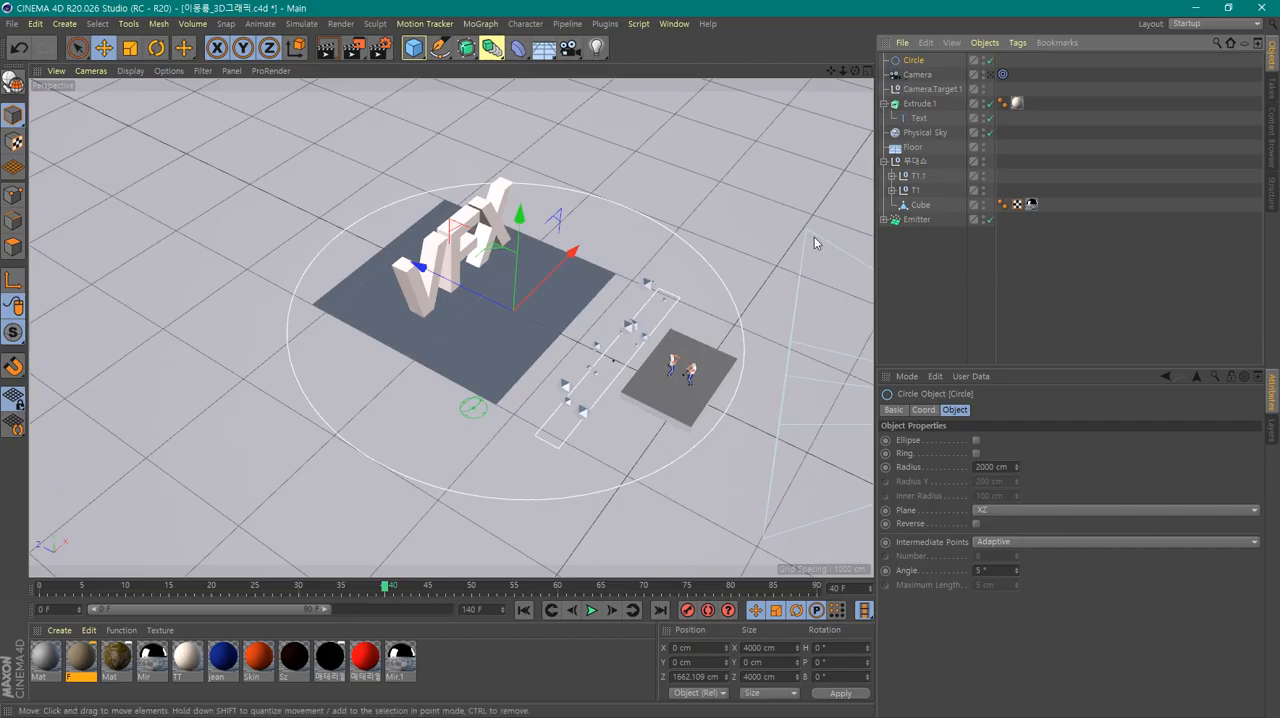
pyautogui.click(757, 160)
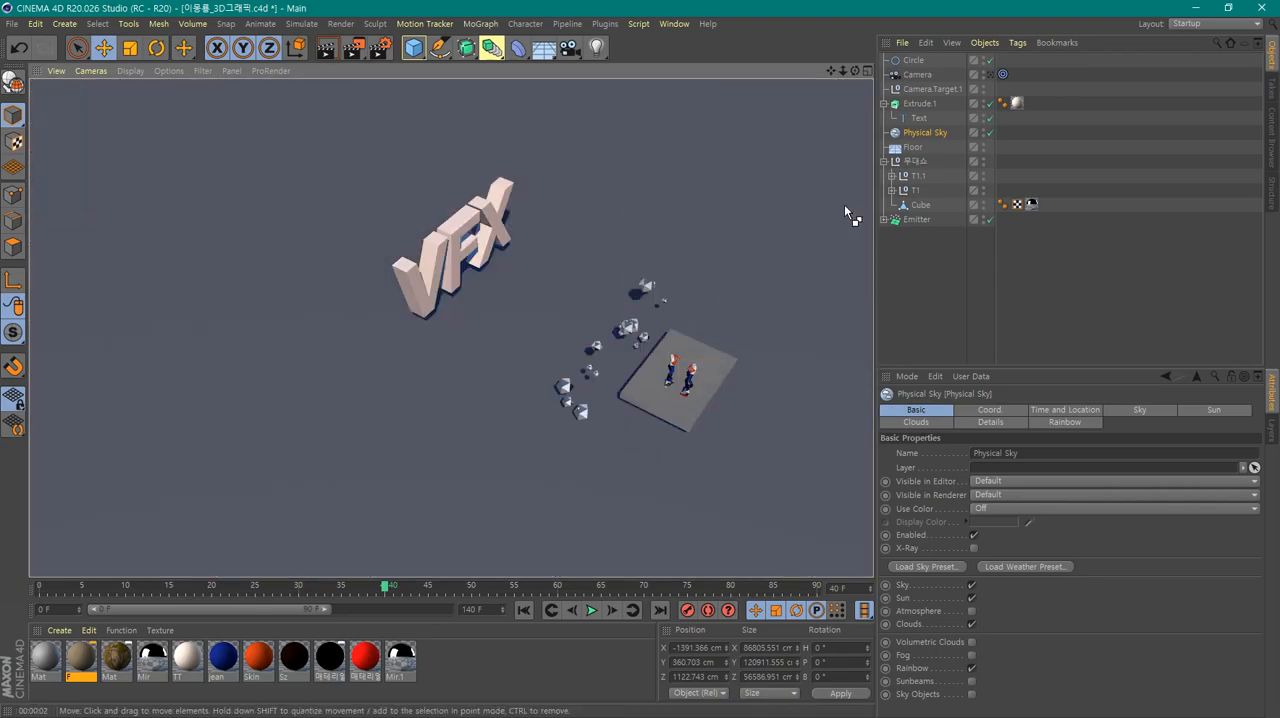
pyautogui.click(844, 205)
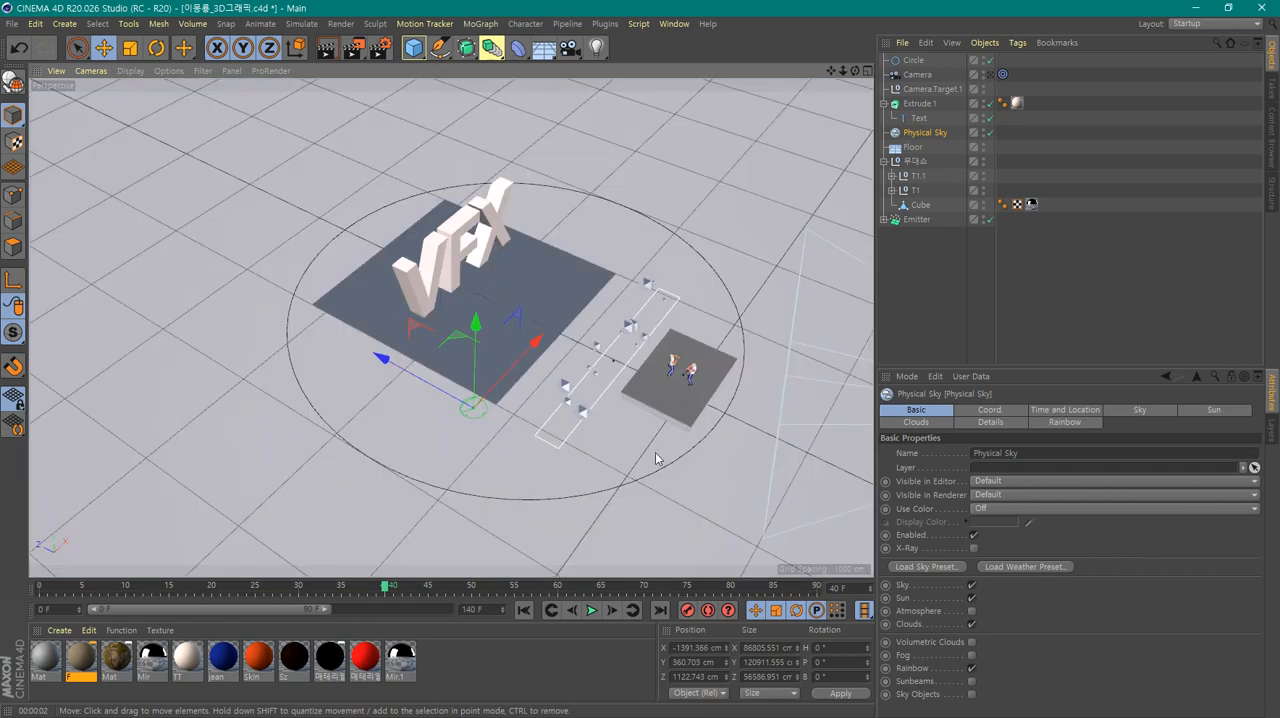
pyautogui.keyDown('alt'); pyautogui.moveTo(671, 500); pyautogui.dragTo(683, 471); pyautogui.keyUp('alt')
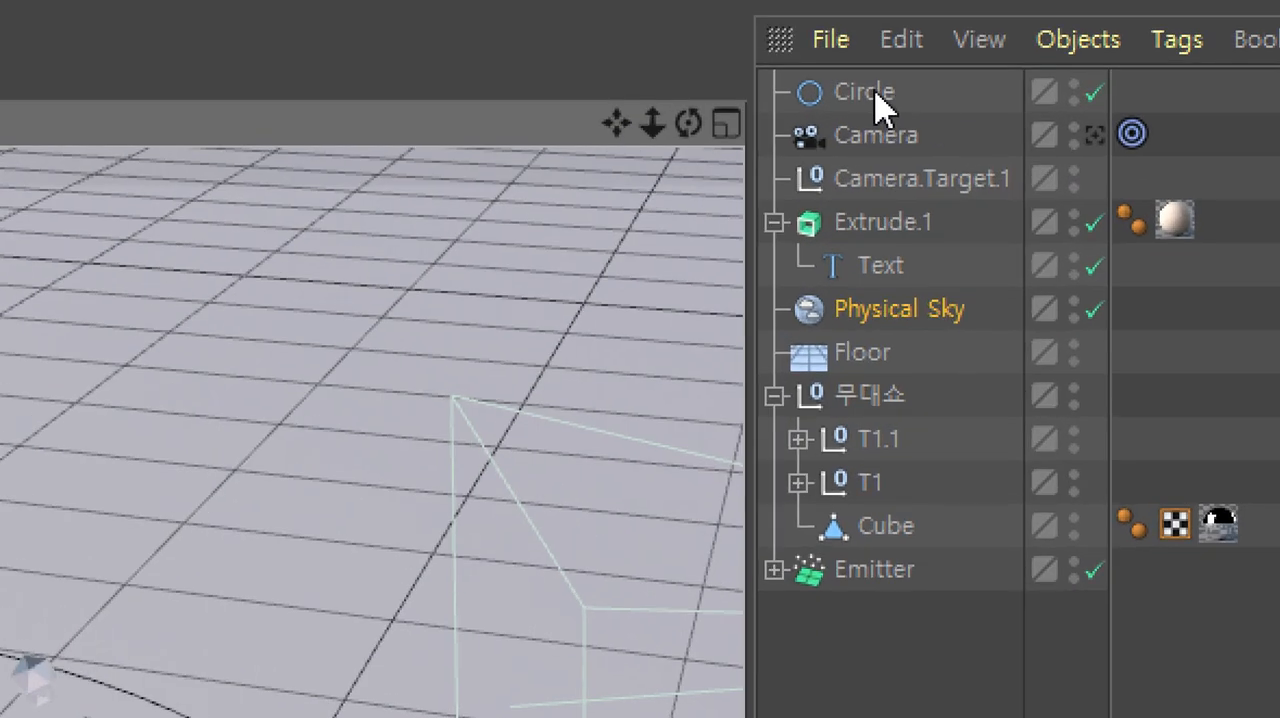
# Add an Align to Spline tag to the camera and open the tag's properties
pyautogui.click(868, 95)
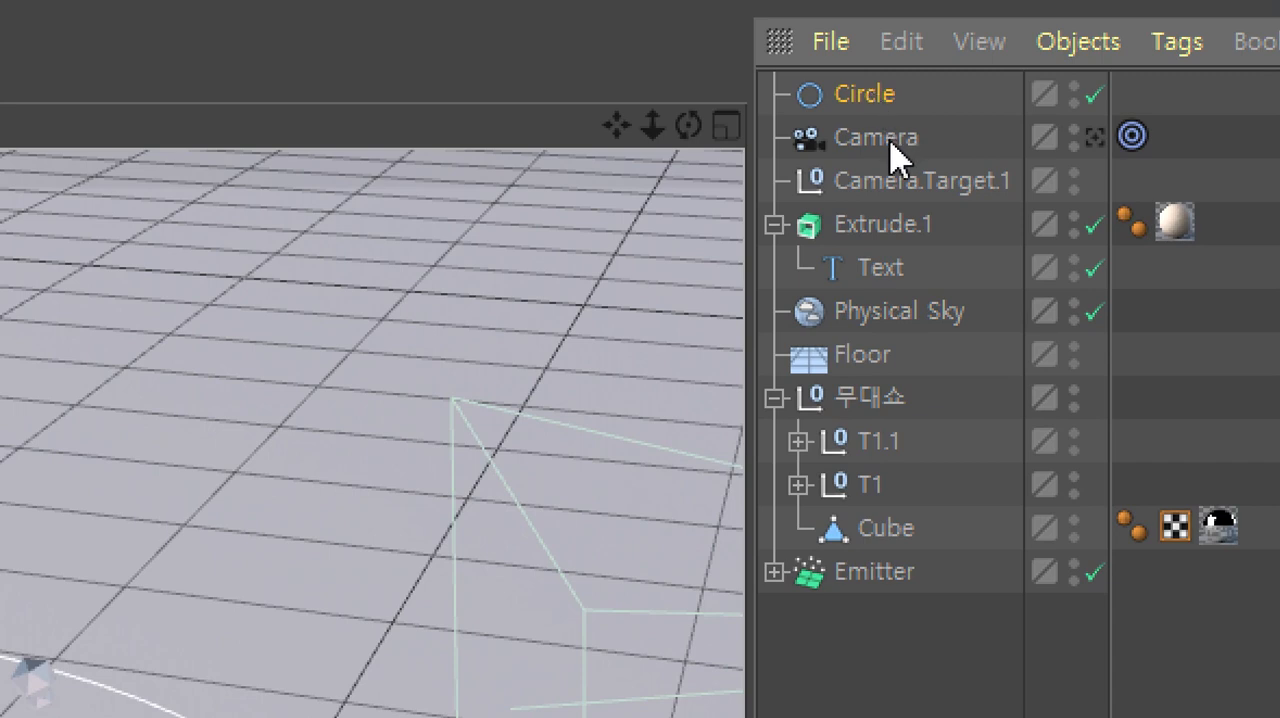
pyautogui.click(889, 140)
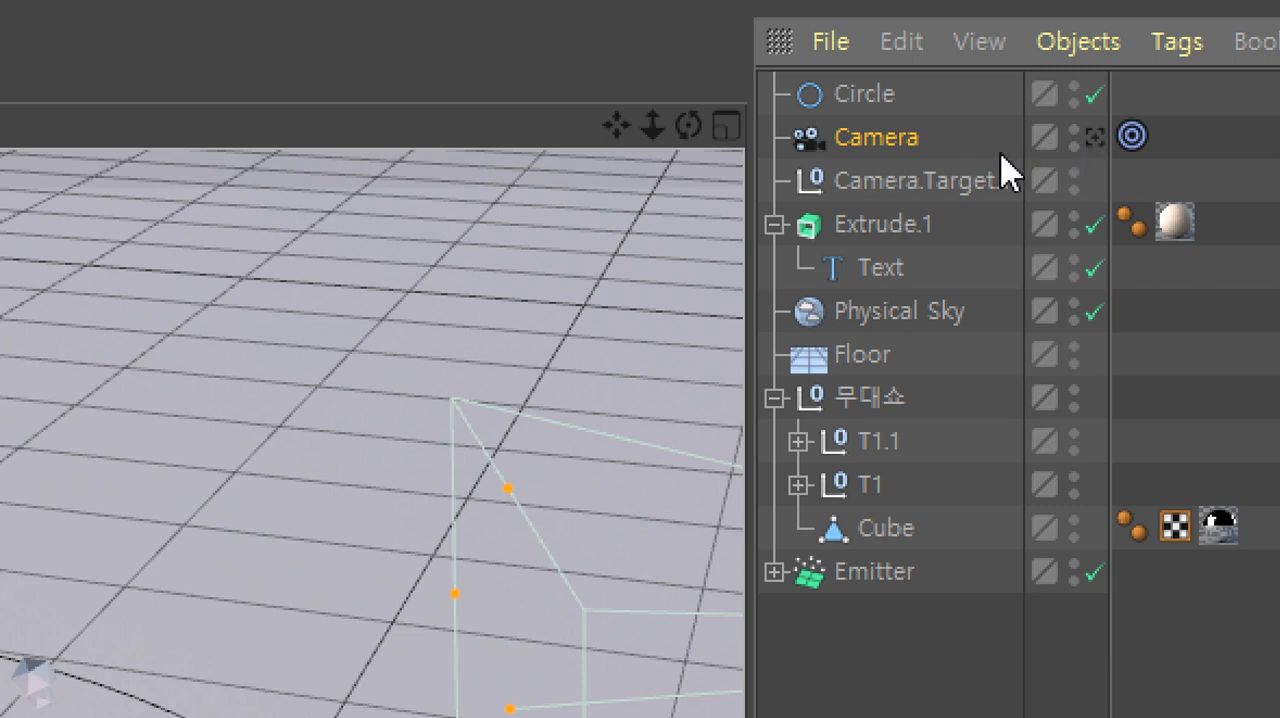
pyautogui.rightClick(895, 160)
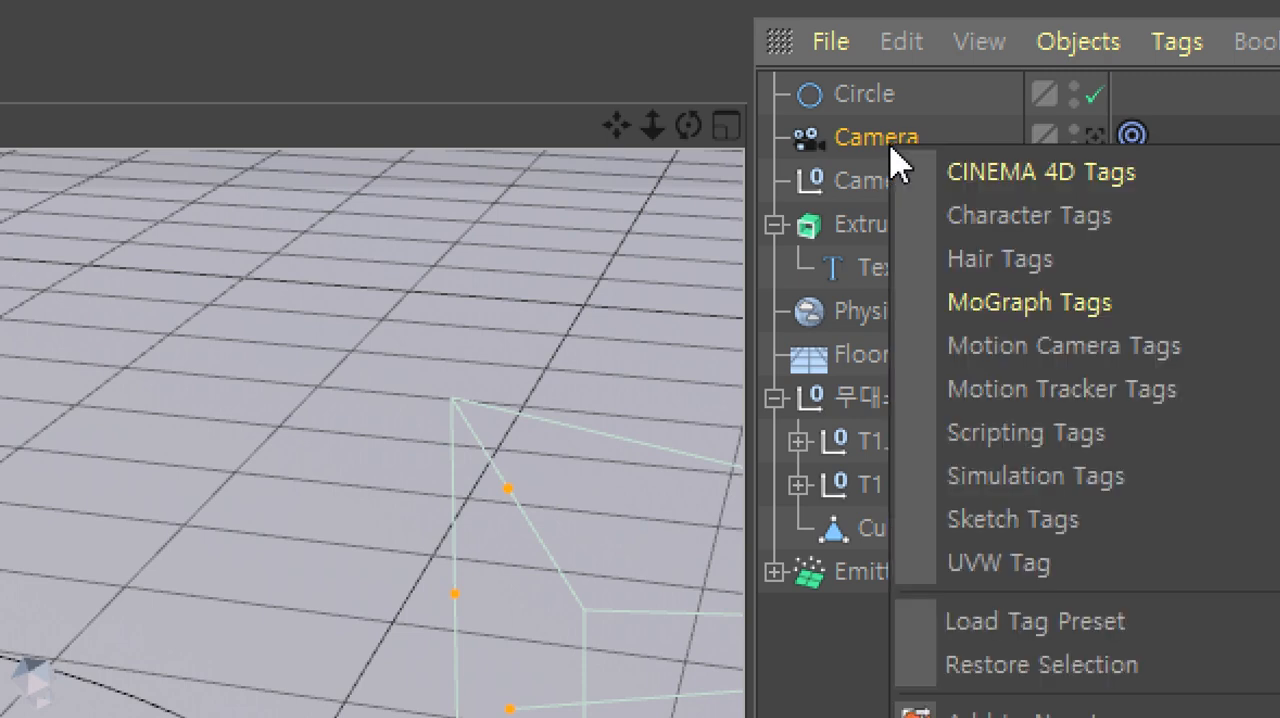
pyautogui.moveTo(1180, 175)
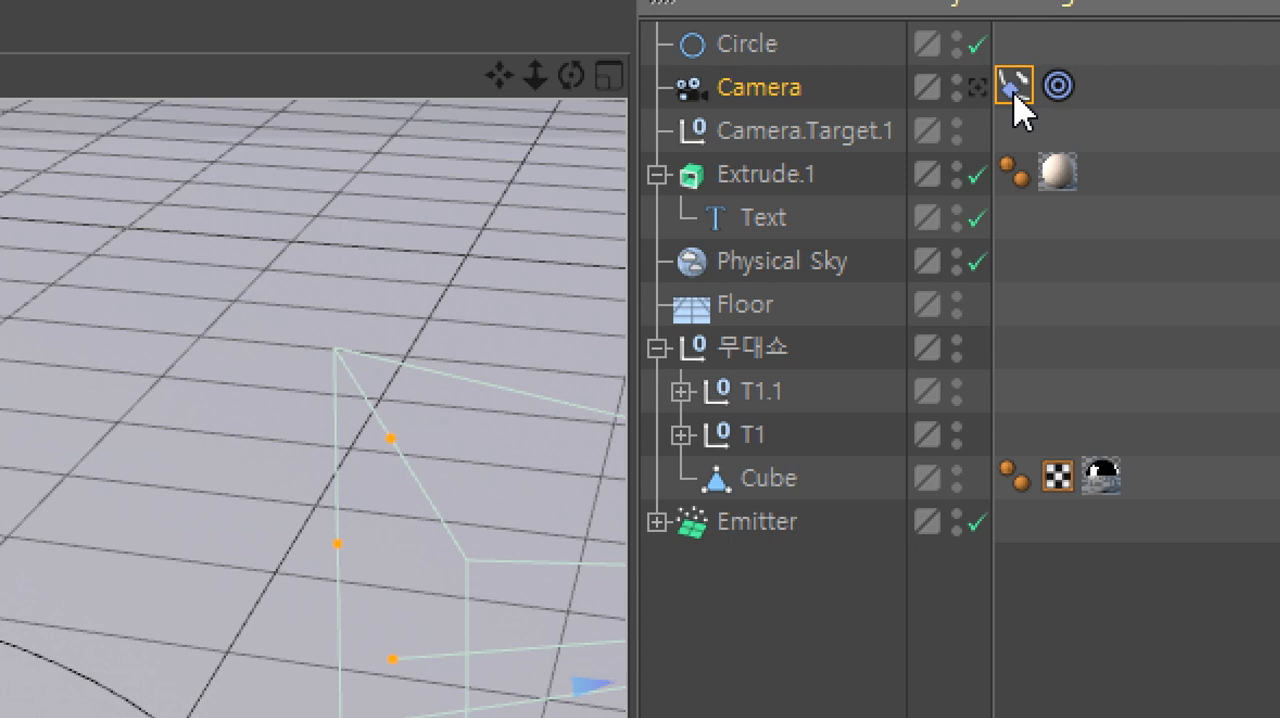
pyautogui.click(1057, 88)
pyautogui.click(1014, 89)
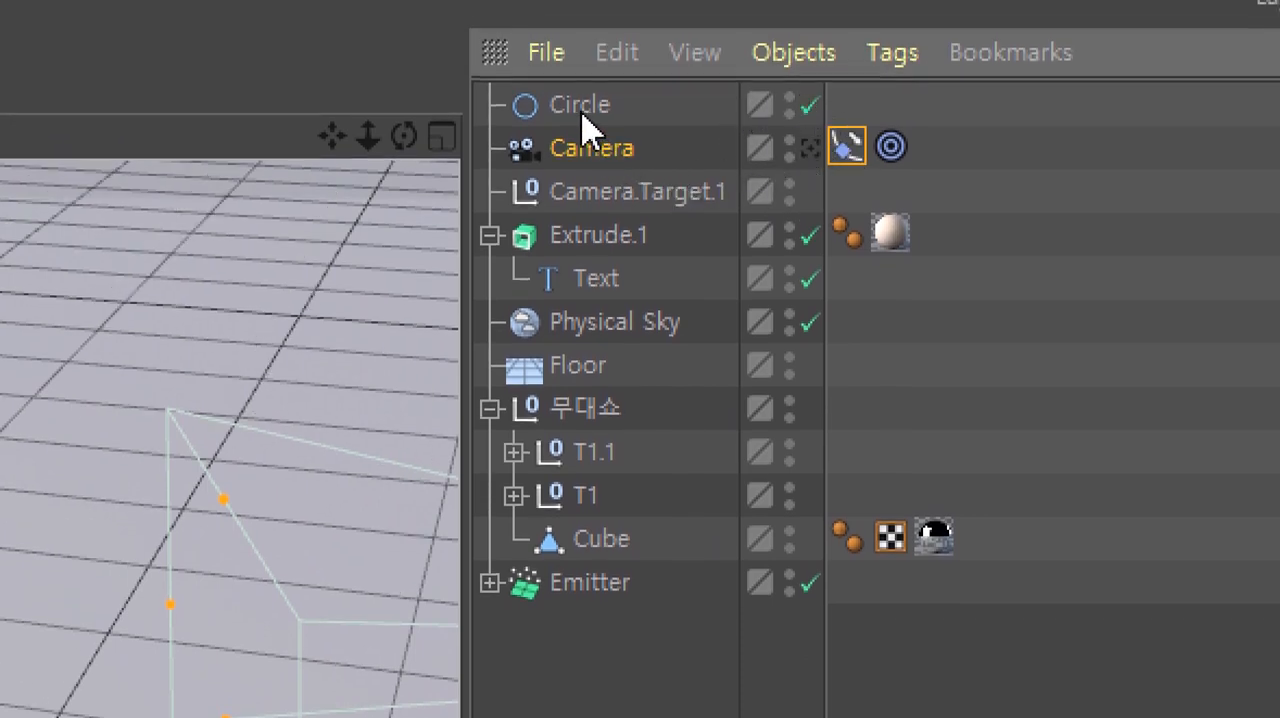
# Assign the Circle as the spline path of the camera's Align to Spline tag and enable Tangential
pyautogui.click(580, 106)
pyautogui.moveTo(580, 106); pyautogui.dragTo(749, 520)
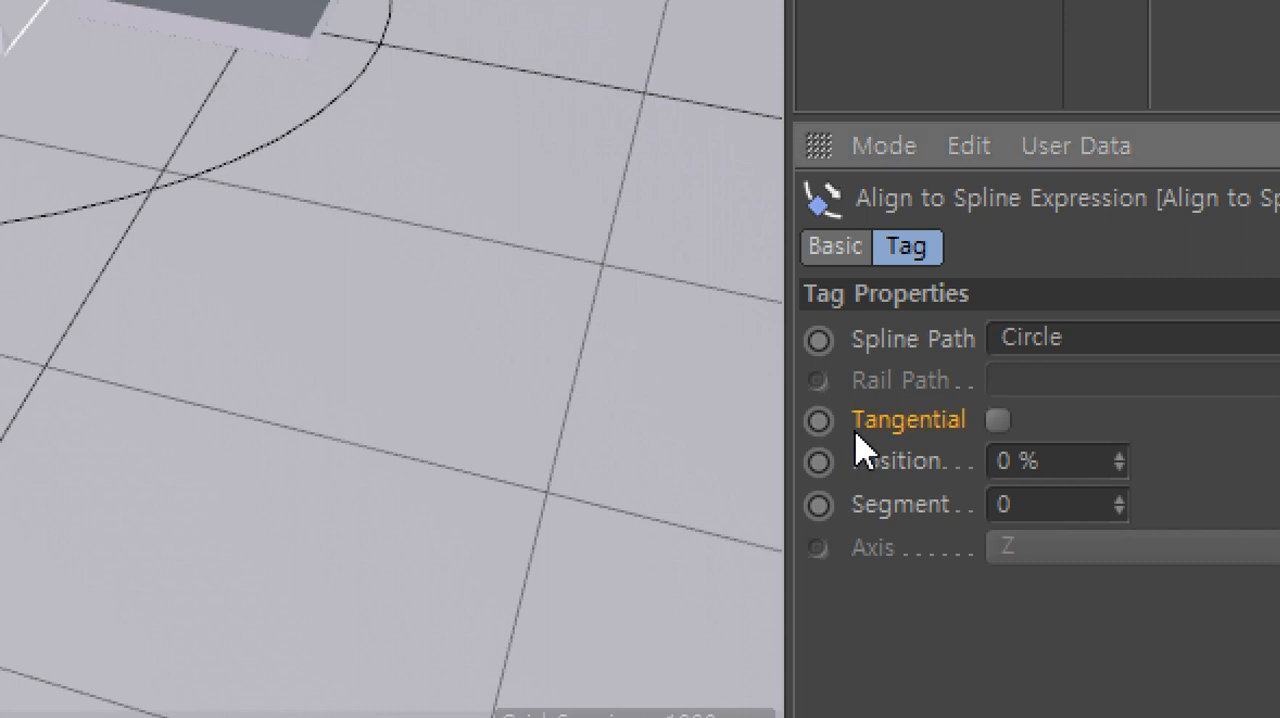
pyautogui.click(820, 421)
pyautogui.click(993, 420)
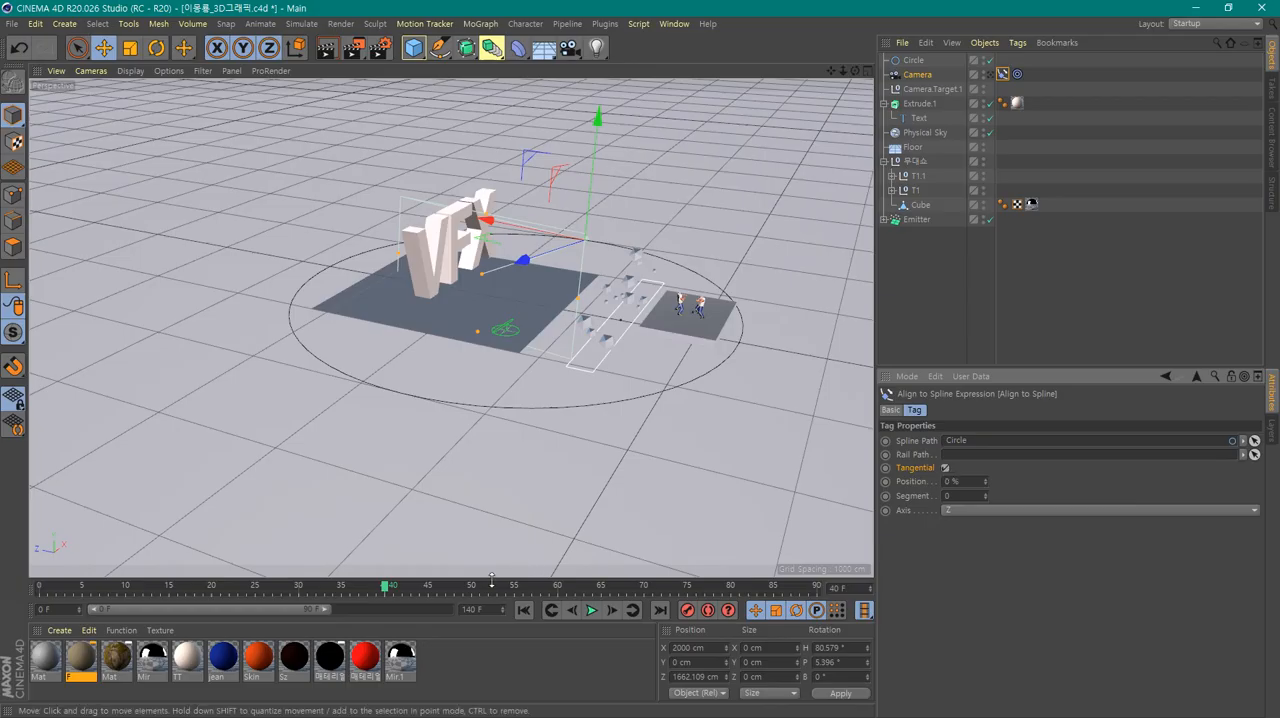
# Scrub the timeline to frame 41, check the shot through the camera, and return to the editor view
pyautogui.click(365, 588)
pyautogui.moveTo(365, 588); pyautogui.dragTo(394, 584)
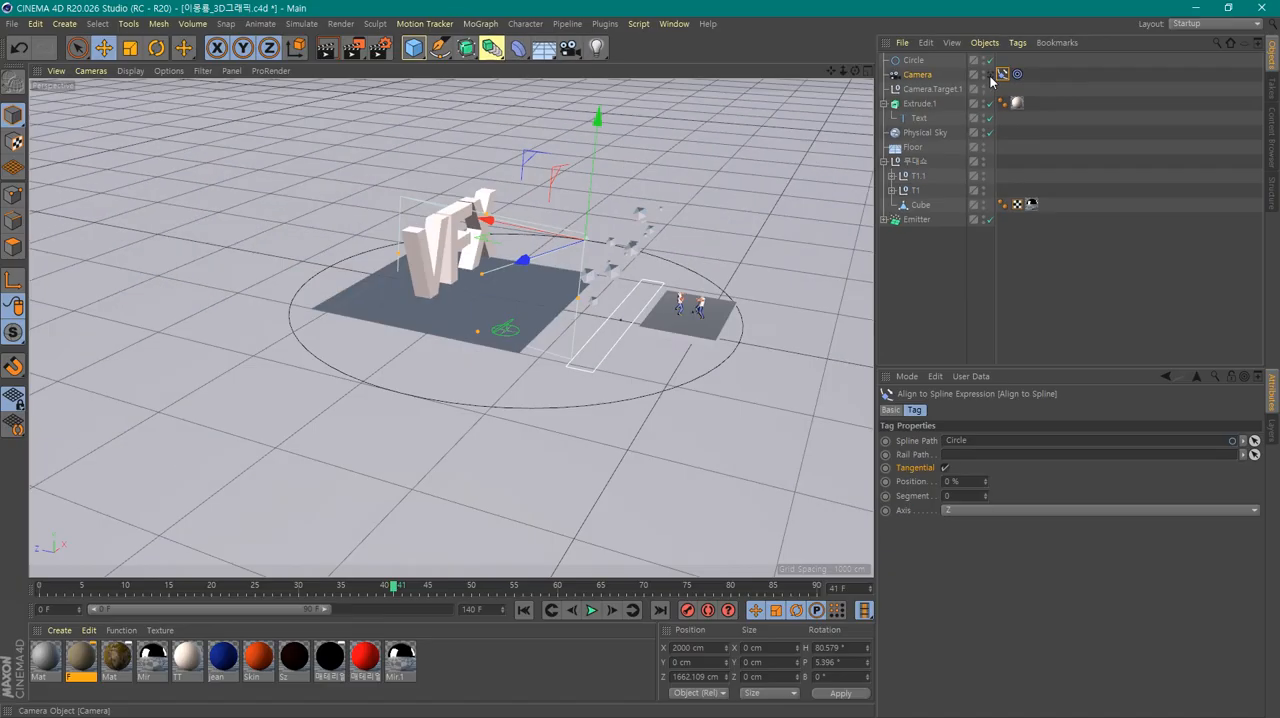
pyautogui.click(989, 76)
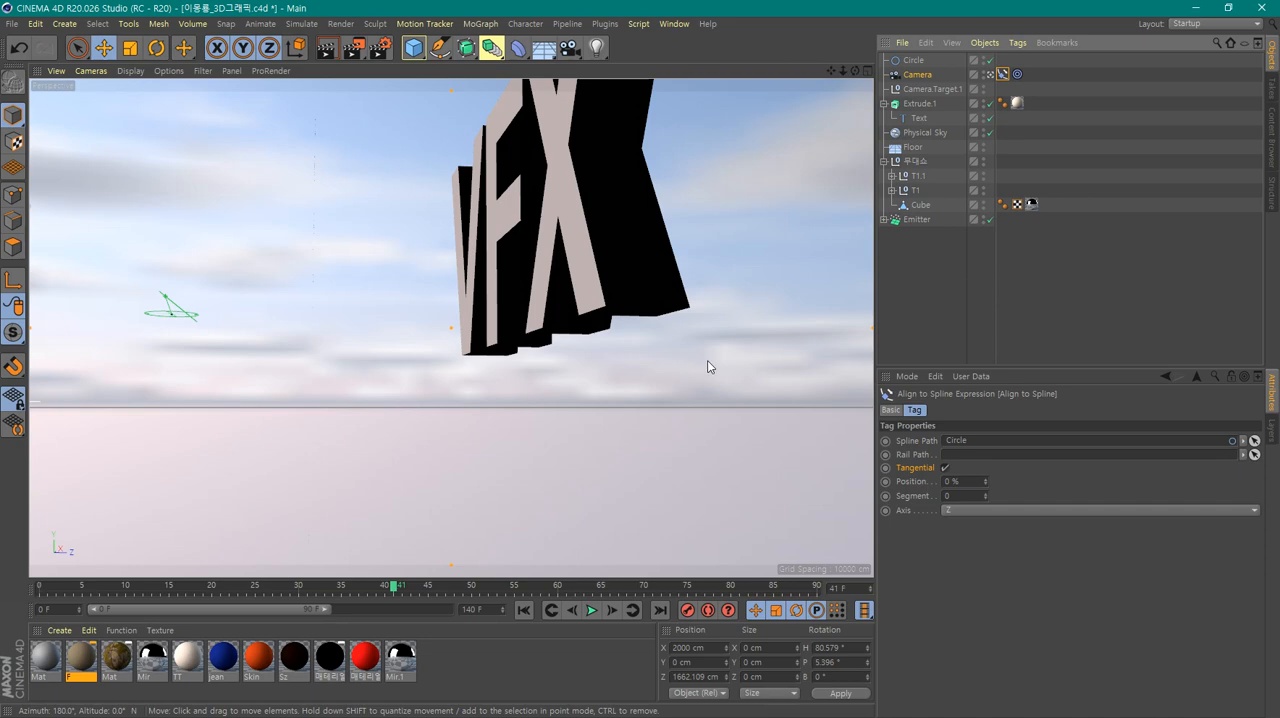
pyautogui.click(991, 75)
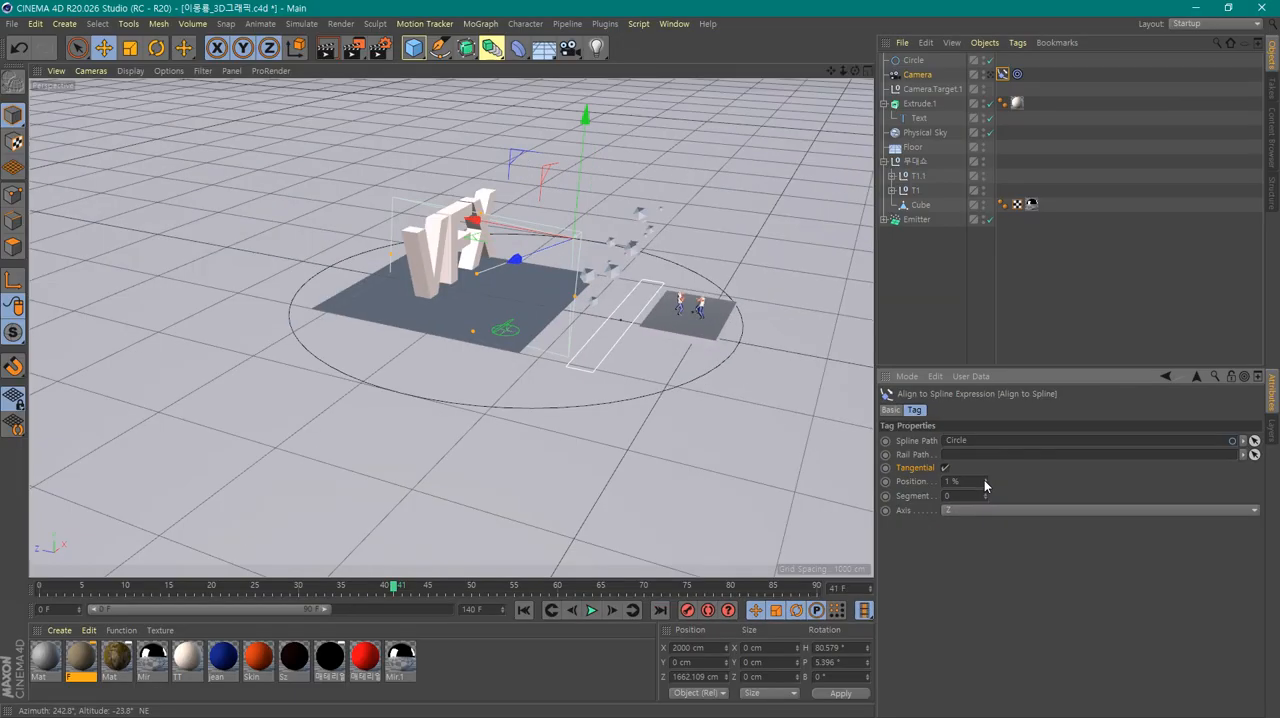
# Key the Align to Spline tag's Position at 0 % on frame 0 and go to frame 140
pyautogui.moveTo(977, 482); pyautogui.dragTo(986, 492)
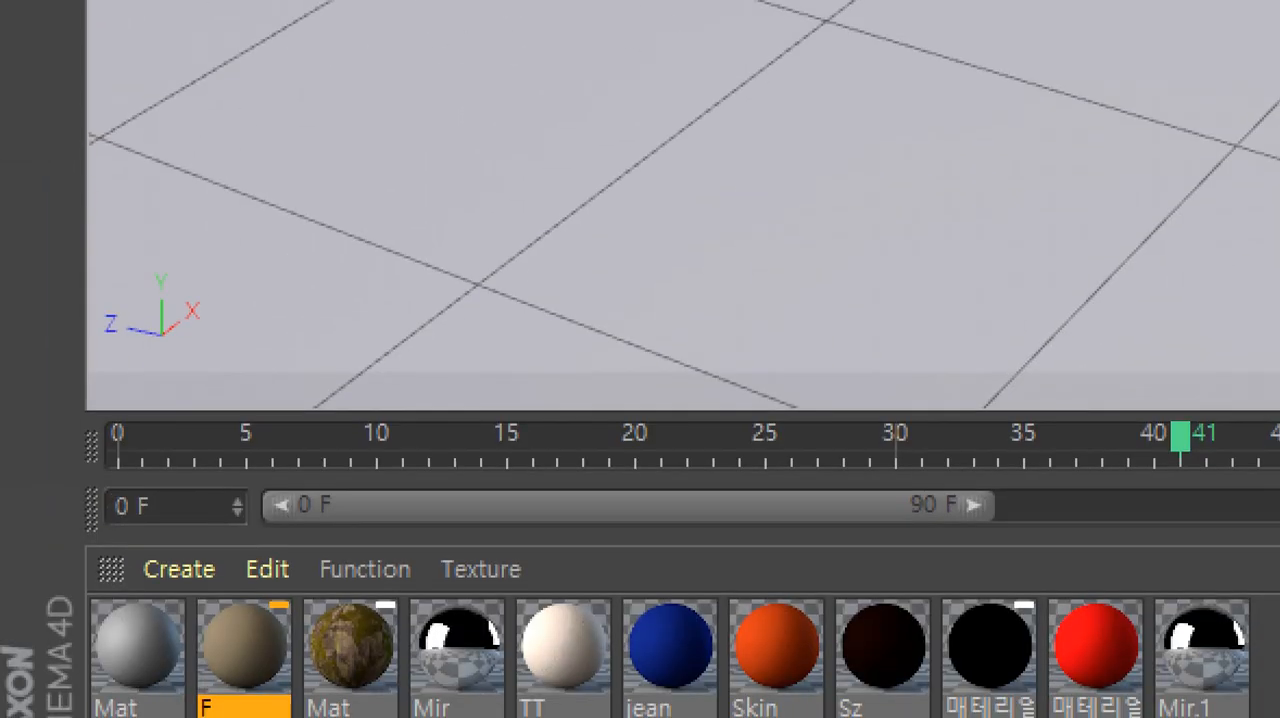
pyautogui.moveTo(150, 457); pyautogui.dragTo(2, 462)
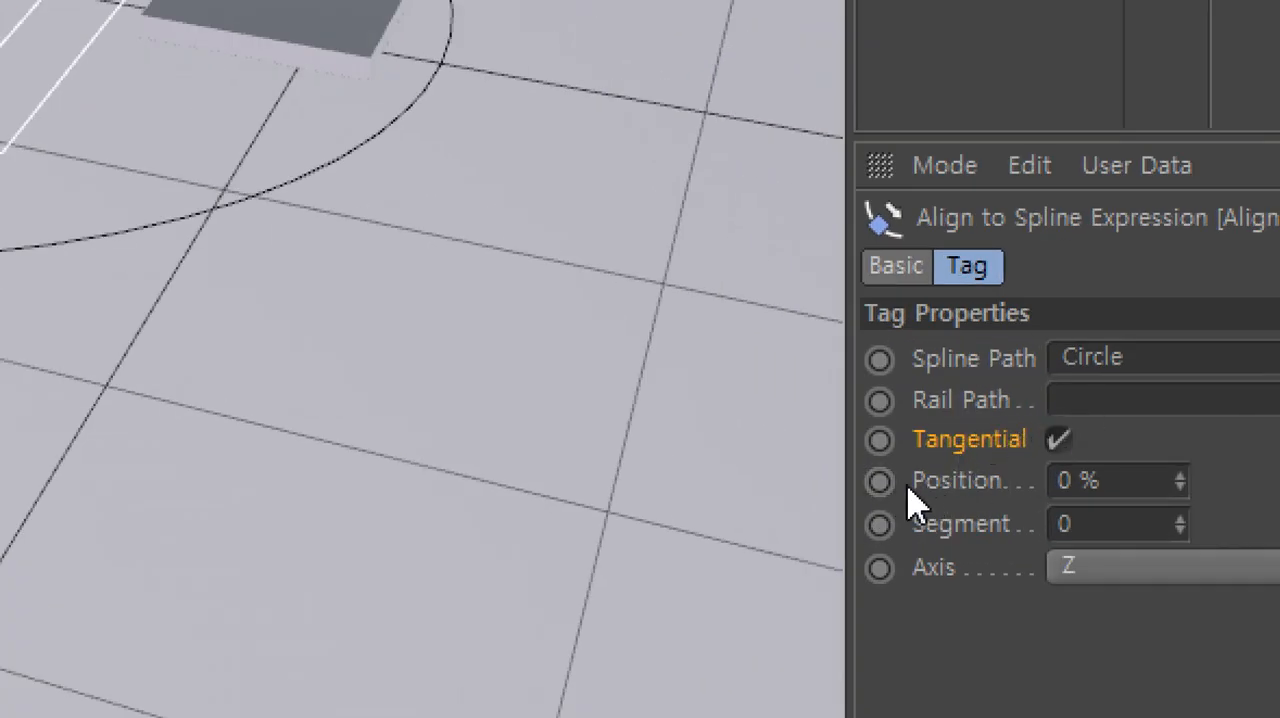
pyautogui.click(888, 484)
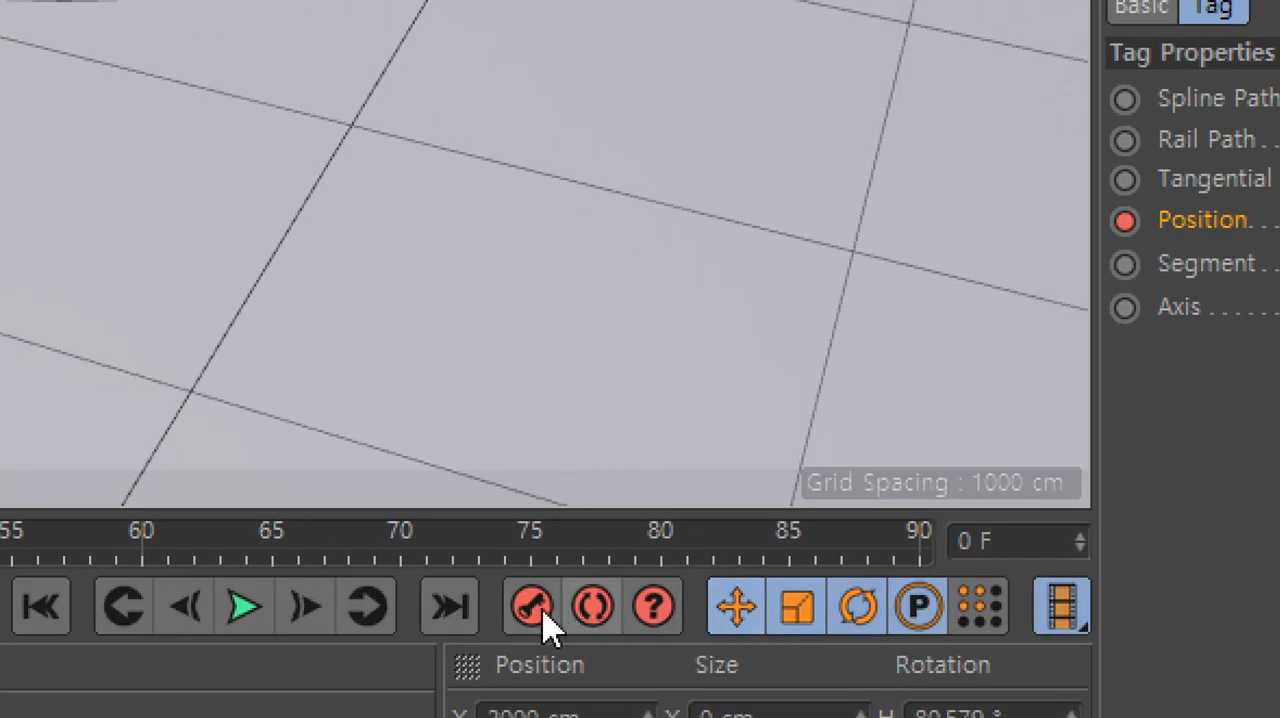
pyautogui.click(468, 622)
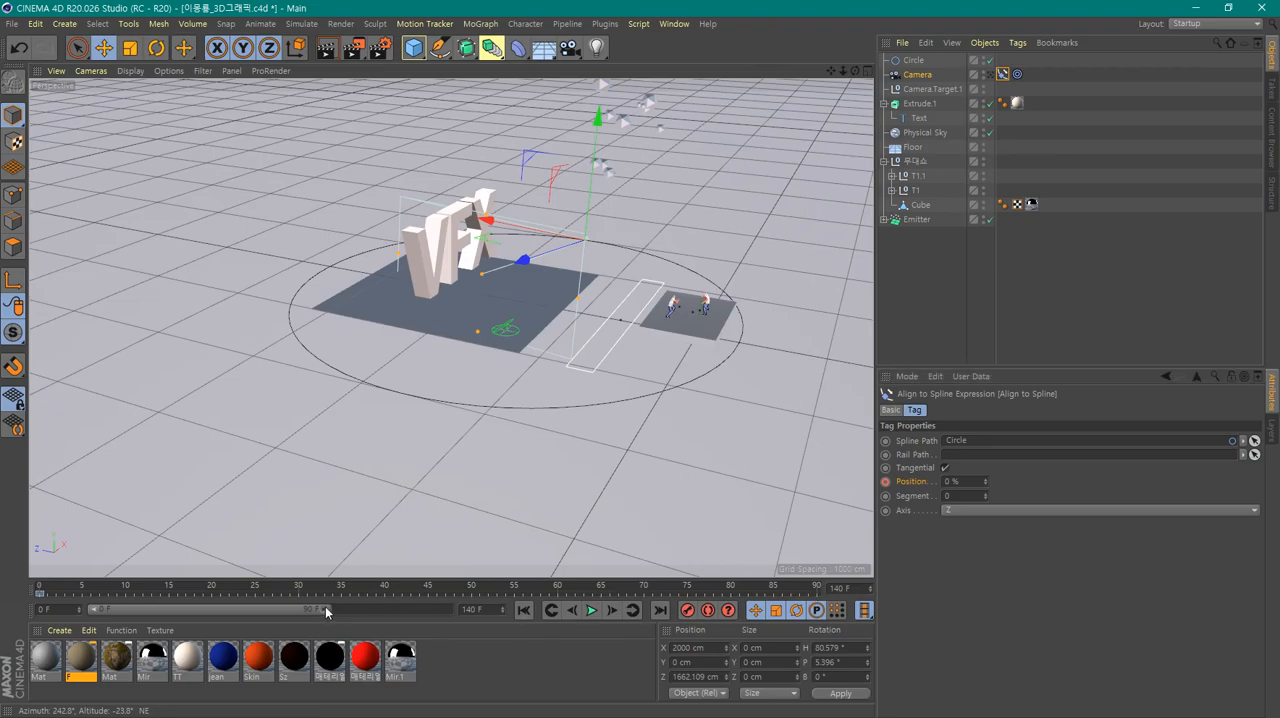
# Extend the visible timeline range to frame 140 and key the Align to Spline tag's Position at 100 % there
pyautogui.moveTo(327, 609); pyautogui.dragTo(448, 627)
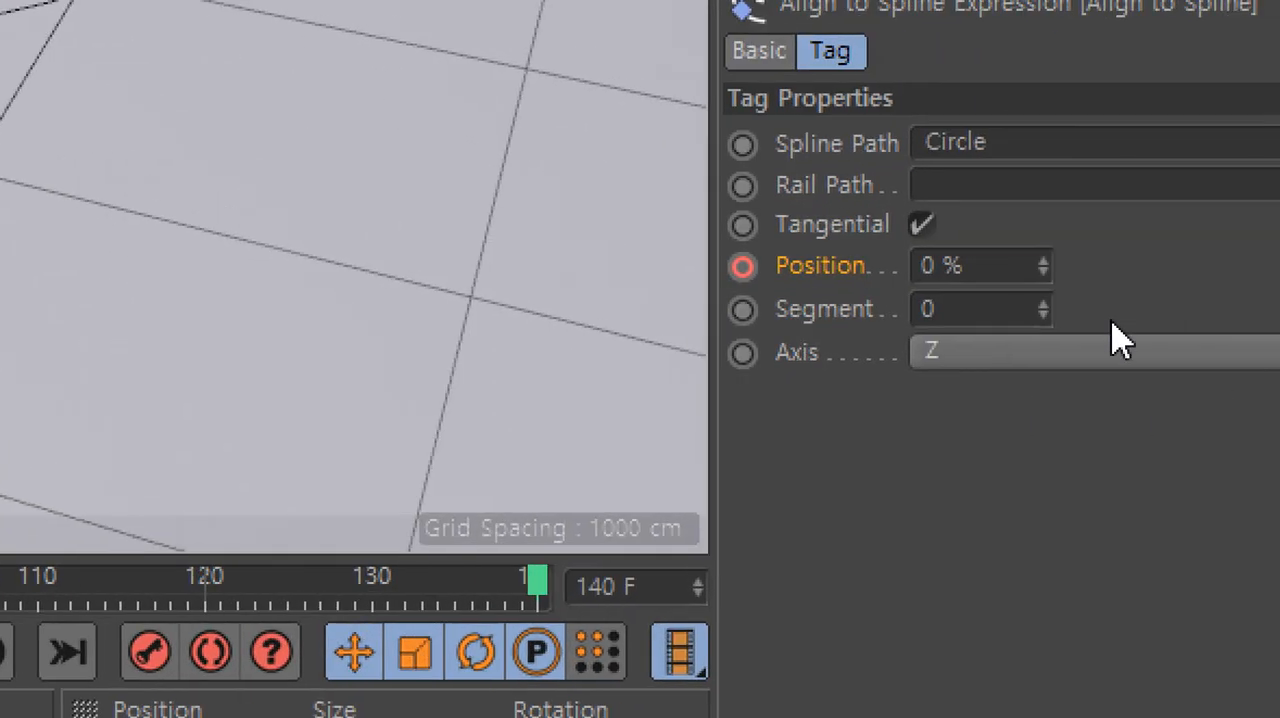
pyautogui.moveTo(1014, 272); pyautogui.dragTo(866, 277)
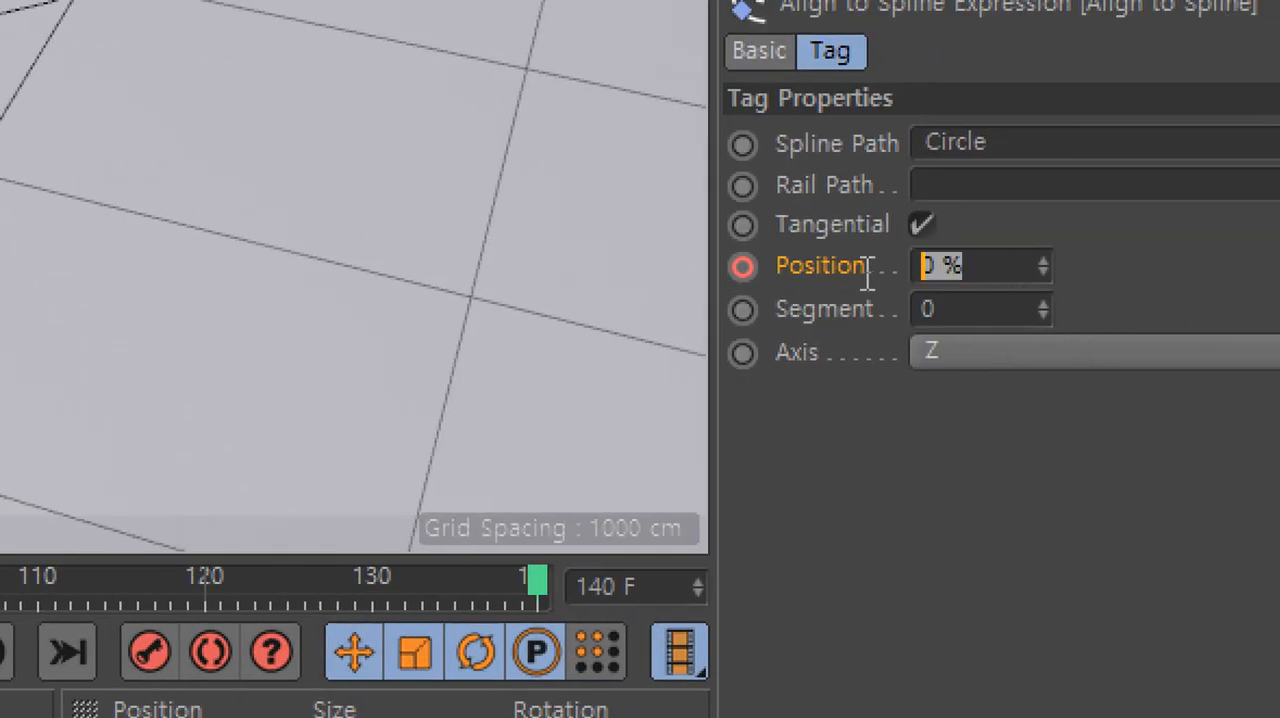
pyautogui.write('1')
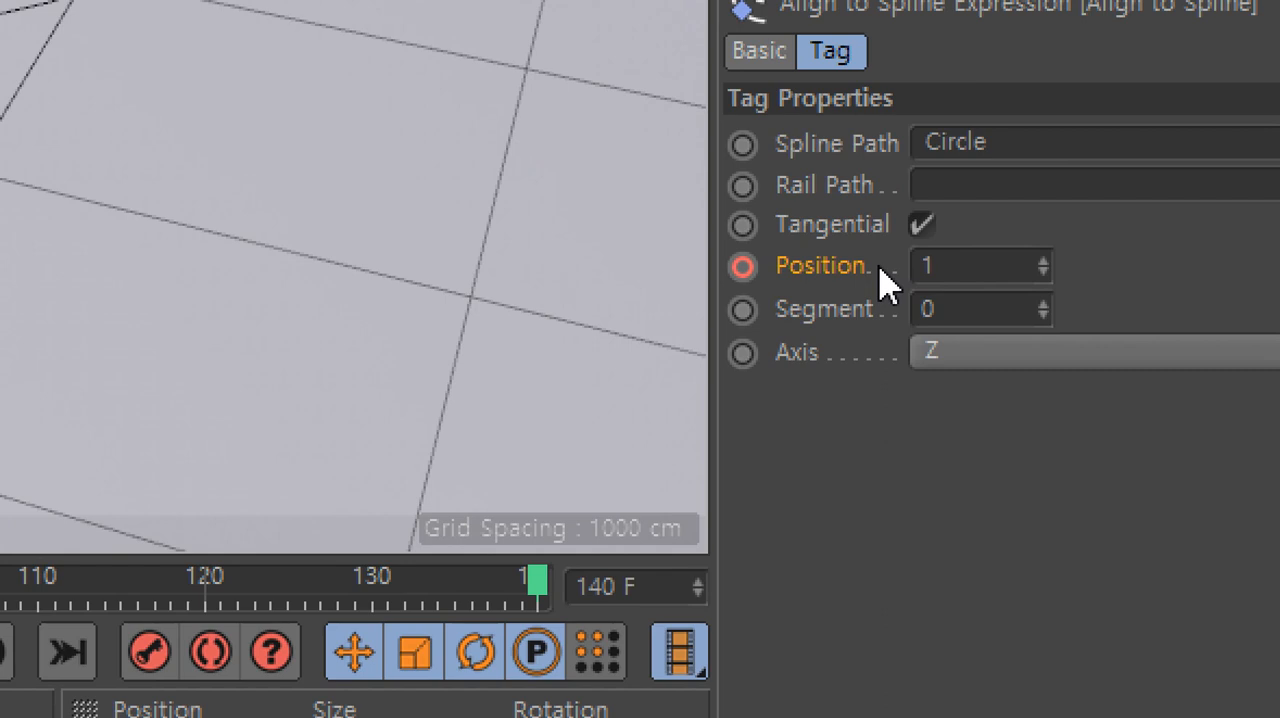
pyautogui.write('00')
pyautogui.press('Return')
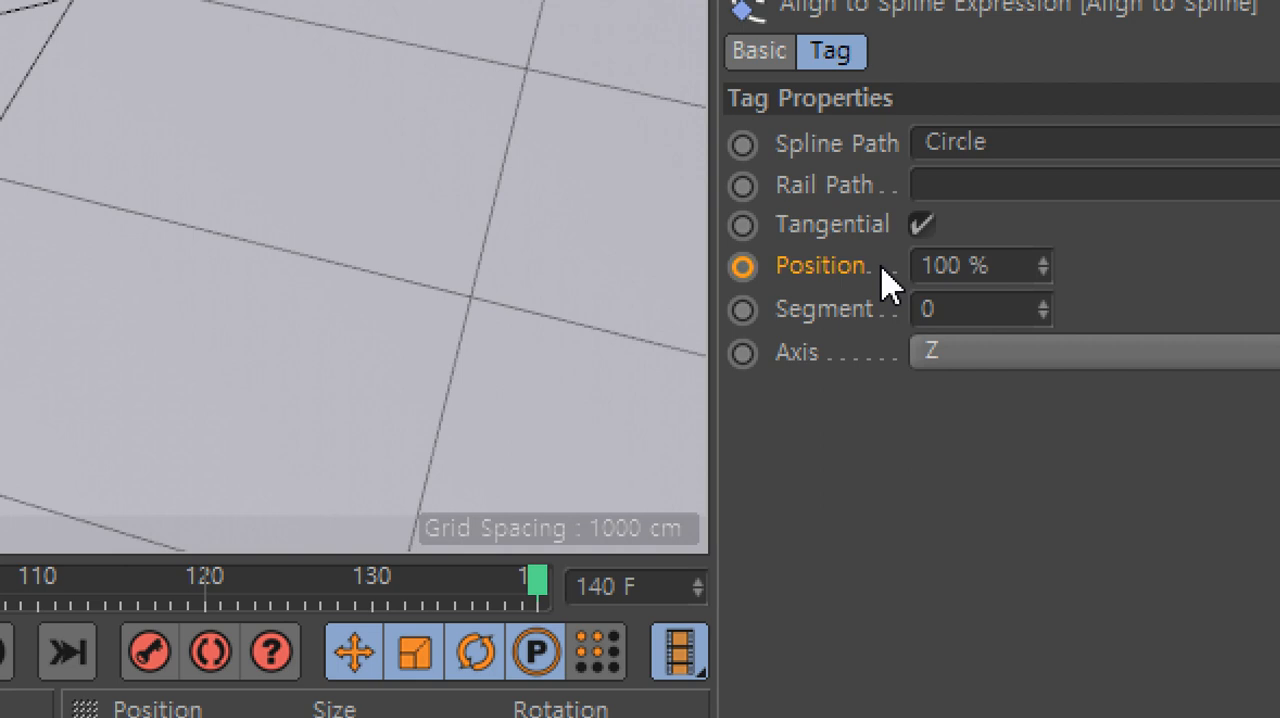
pyautogui.click(756, 267)
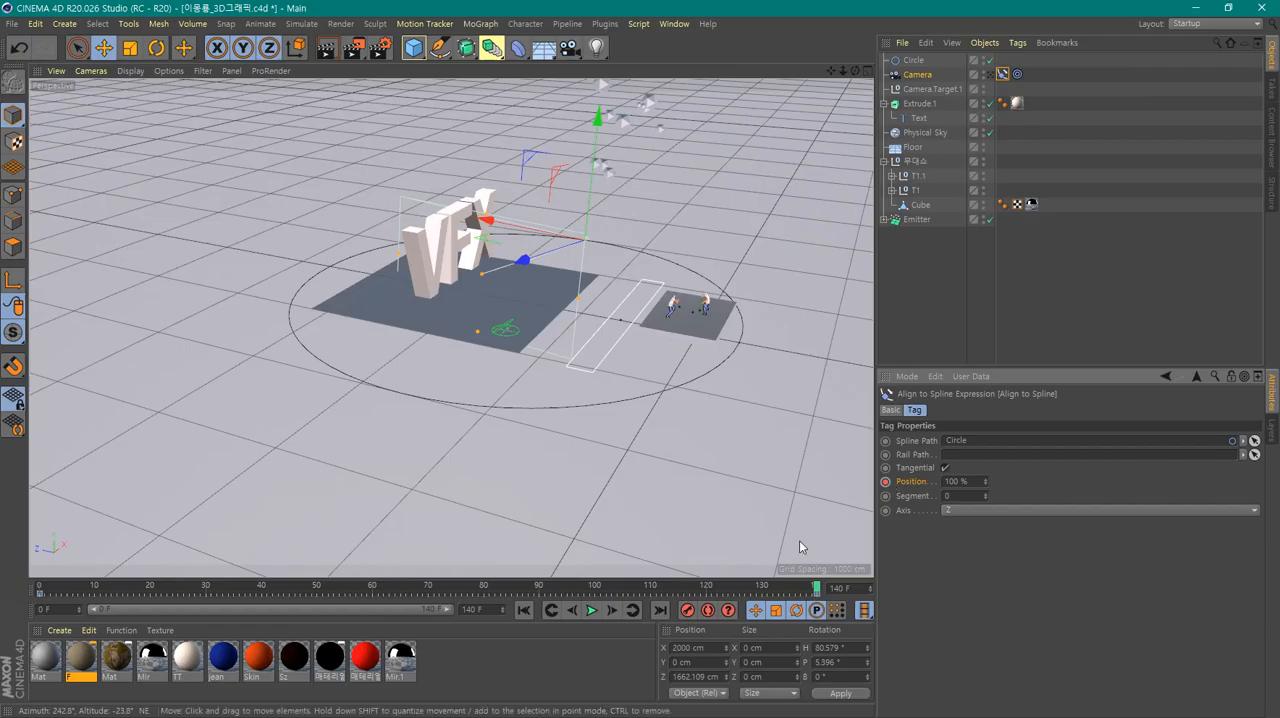
# Play the animation from frame 0 in the editor view to check the camera's travel around the circle
pyautogui.scroll(4, 601, 317)
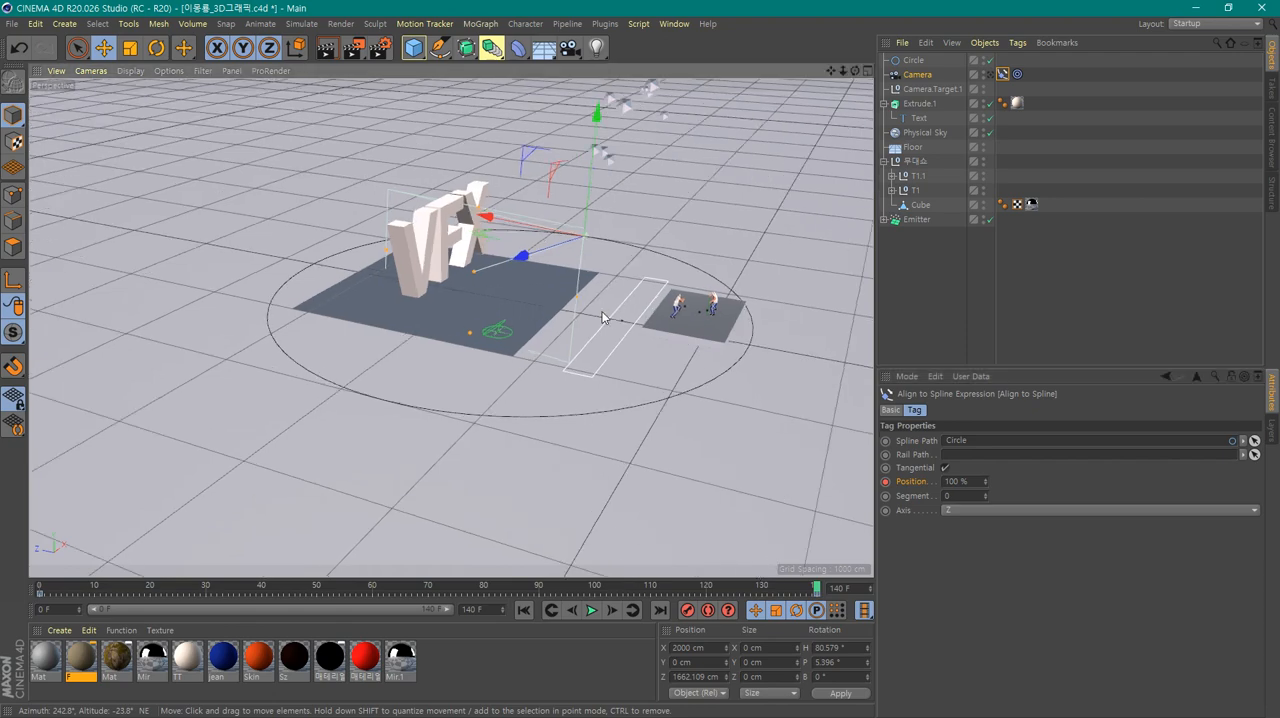
pyautogui.keyDown('alt'); pyautogui.moveTo(603, 315); pyautogui.dragTo(617, 390, button='middle'); pyautogui.keyUp('alt')
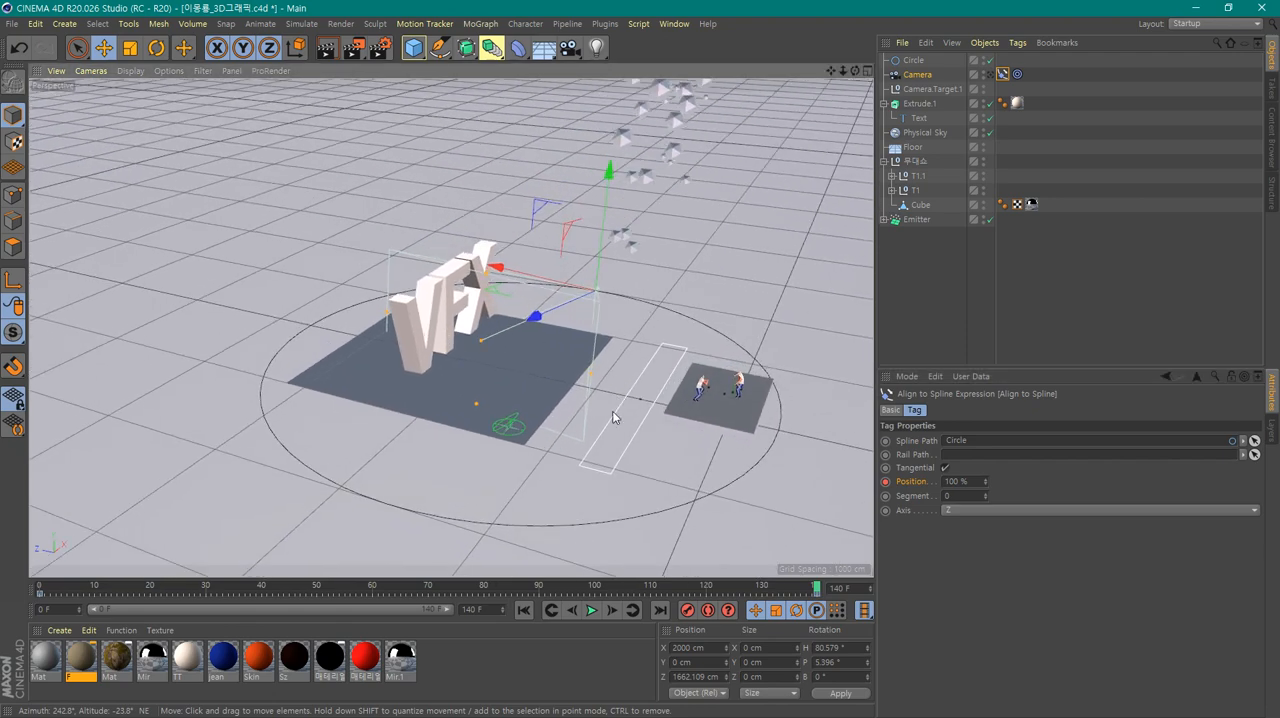
pyautogui.keyDown('alt'); pyautogui.moveTo(613, 411); pyautogui.dragTo(652, 413); pyautogui.keyUp('alt')
pyautogui.keyDown('alt'); pyautogui.moveTo(585, 451); pyautogui.dragTo(601, 388, button='middle'); pyautogui.keyUp('alt')
pyautogui.keyDown('alt'); pyautogui.moveTo(583, 415); pyautogui.dragTo(577, 423); pyautogui.keyUp('alt')
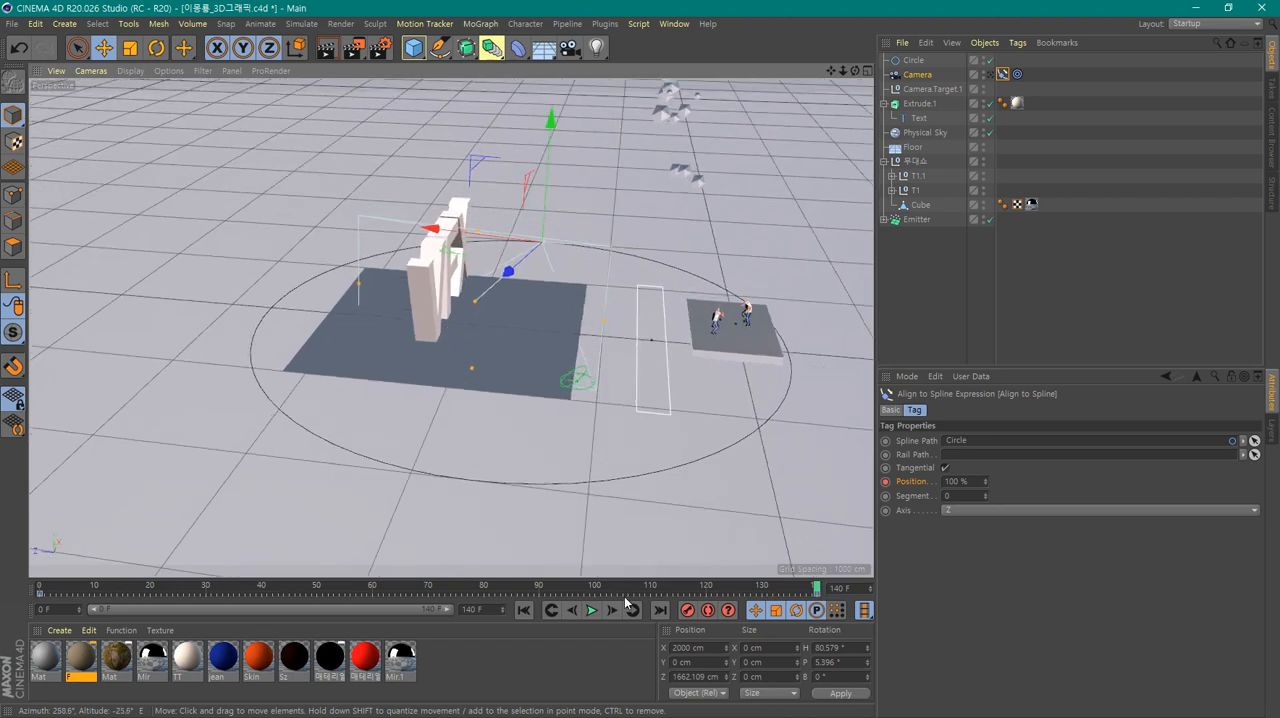
pyautogui.click(523, 610)
pyautogui.click(589, 611)
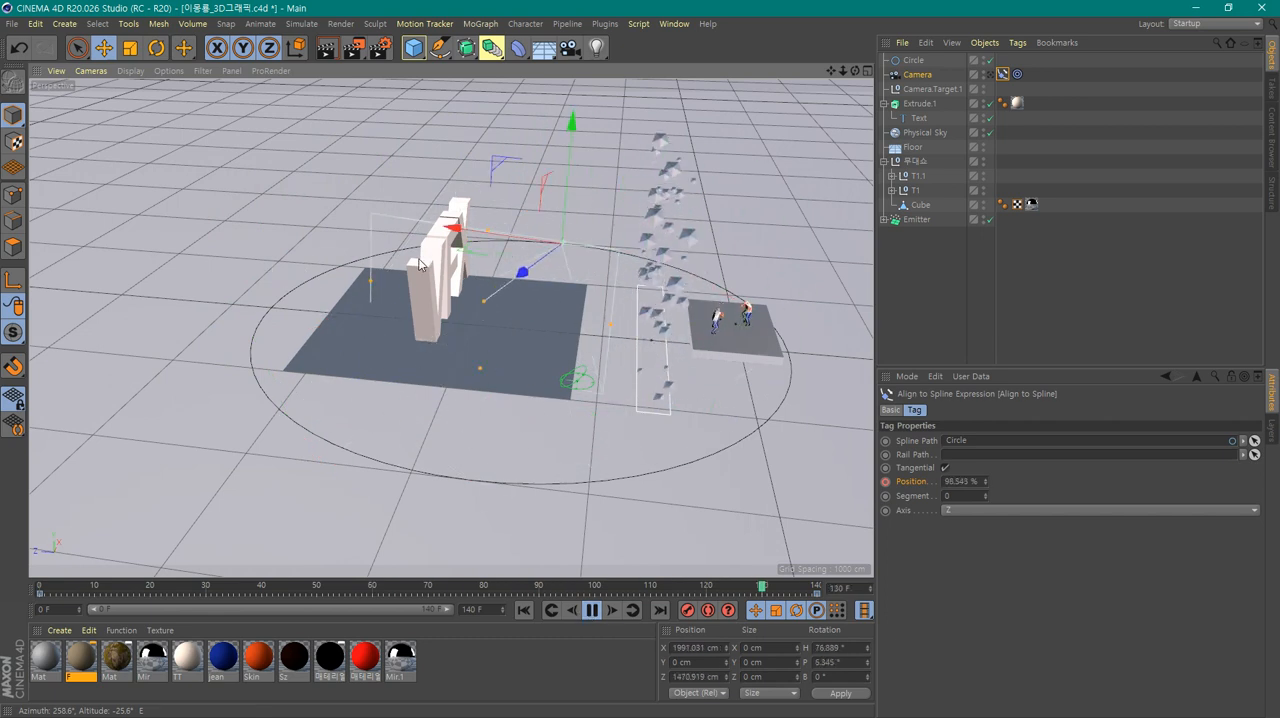
# Select the Text spline under Extrude.1 and move it back and forth along Z during playback, ending at about 1415 cm
pyautogui.click(459, 214)
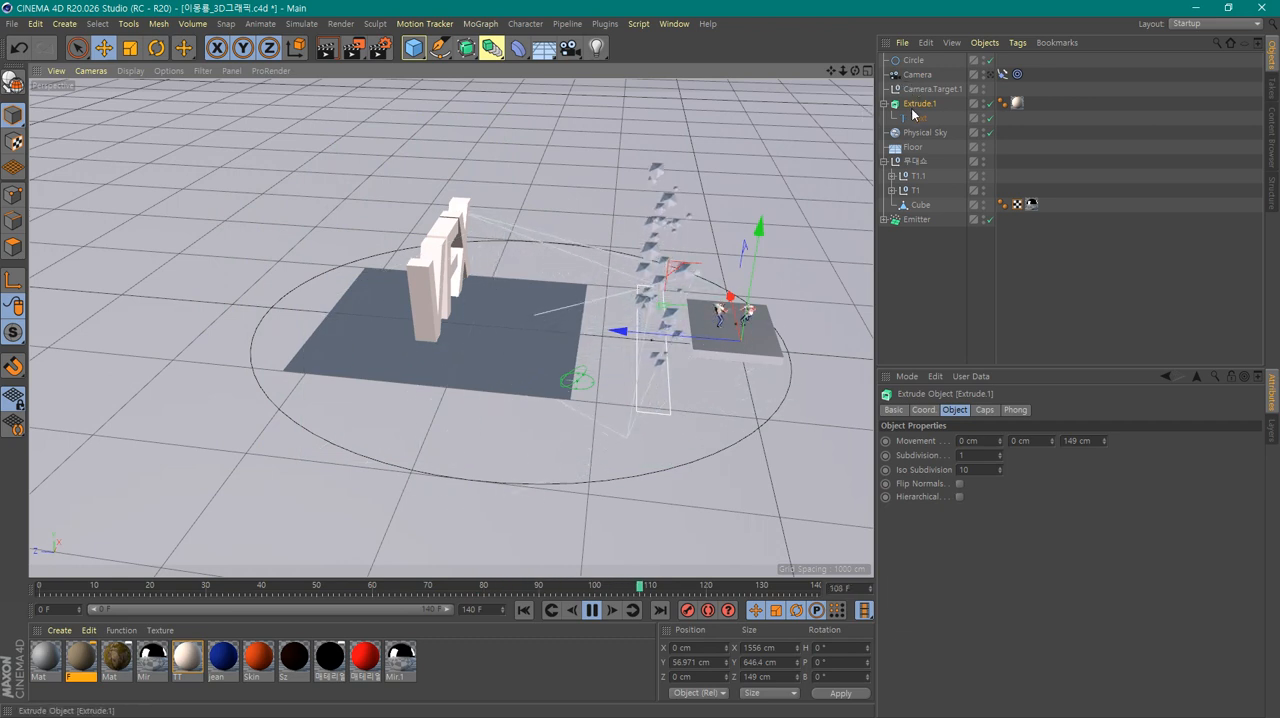
pyautogui.click(915, 118)
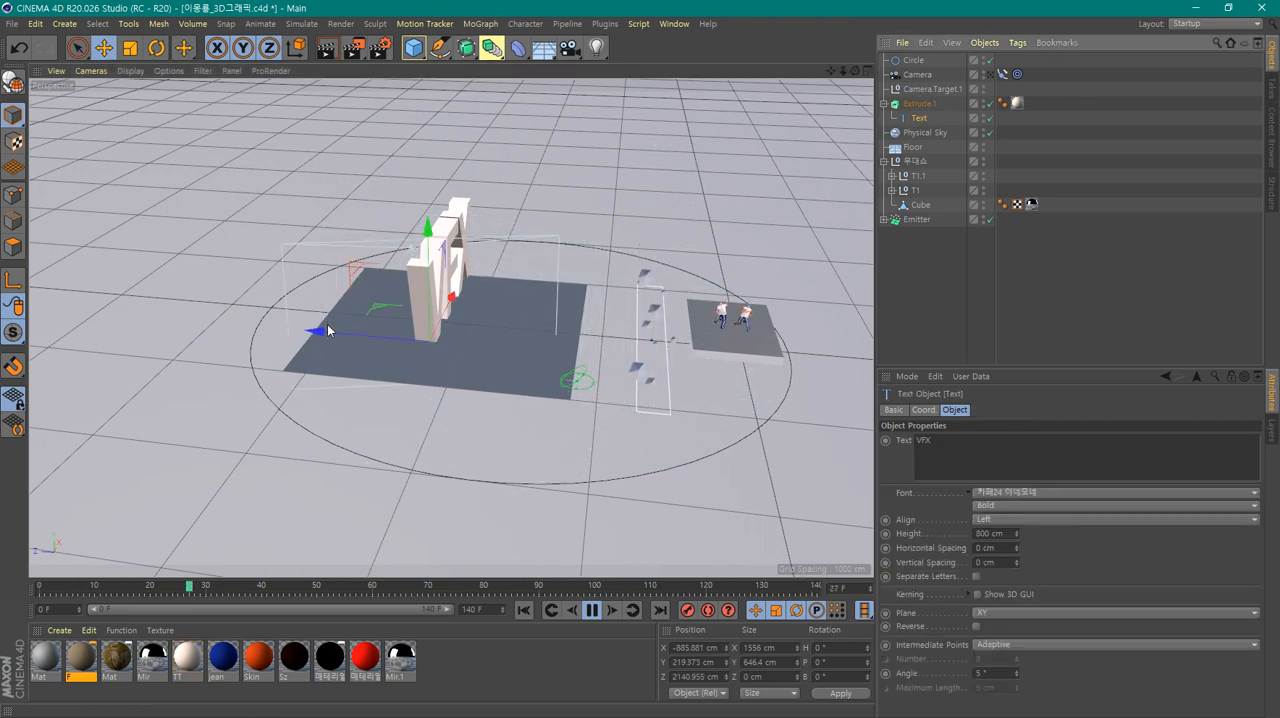
pyautogui.moveTo(329, 333); pyautogui.dragTo(404, 351)
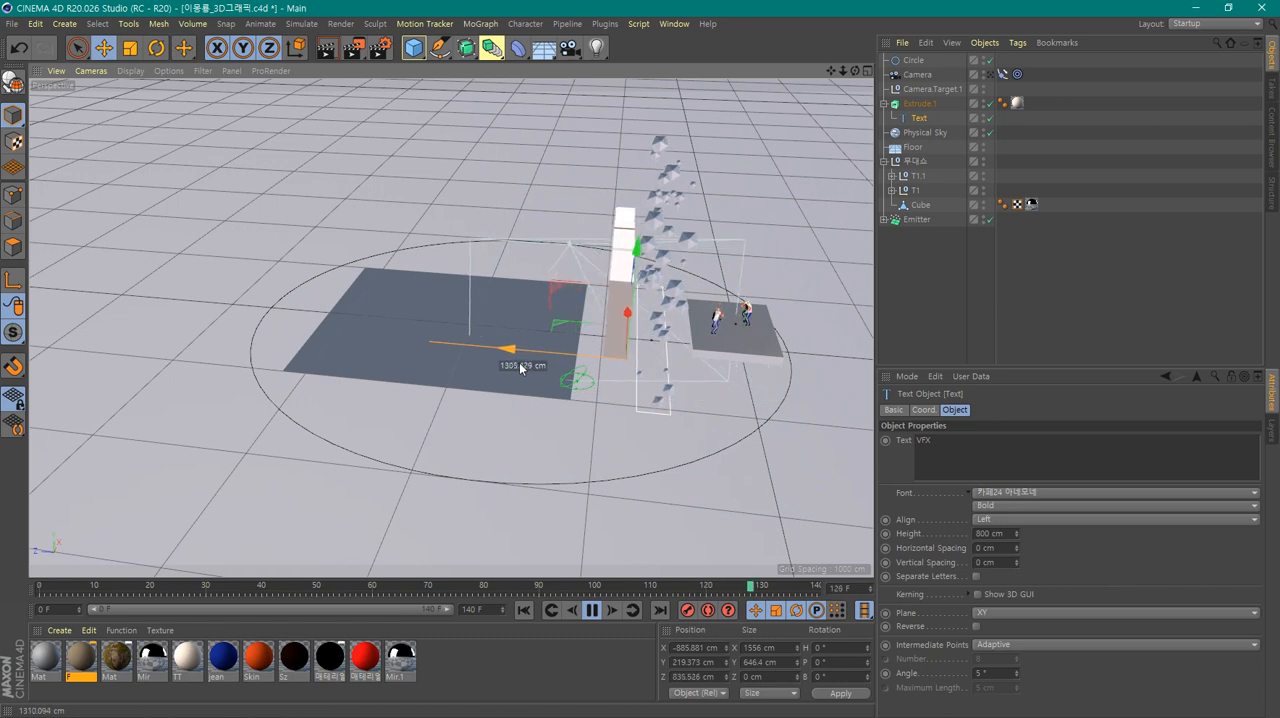
pyautogui.moveTo(417, 380); pyautogui.dragTo(440, 505)
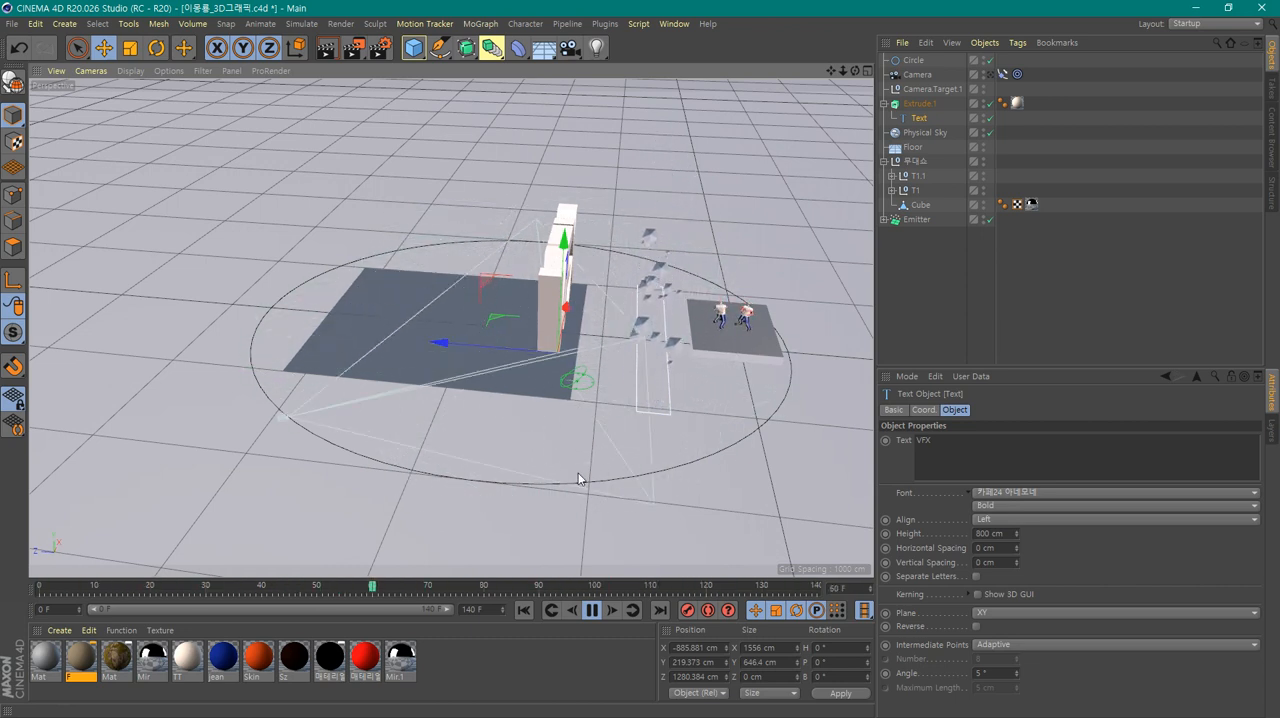
pyautogui.keyDown('alt'); pyautogui.moveTo(468, 398); pyautogui.dragTo(528, 415); pyautogui.keyUp('alt')
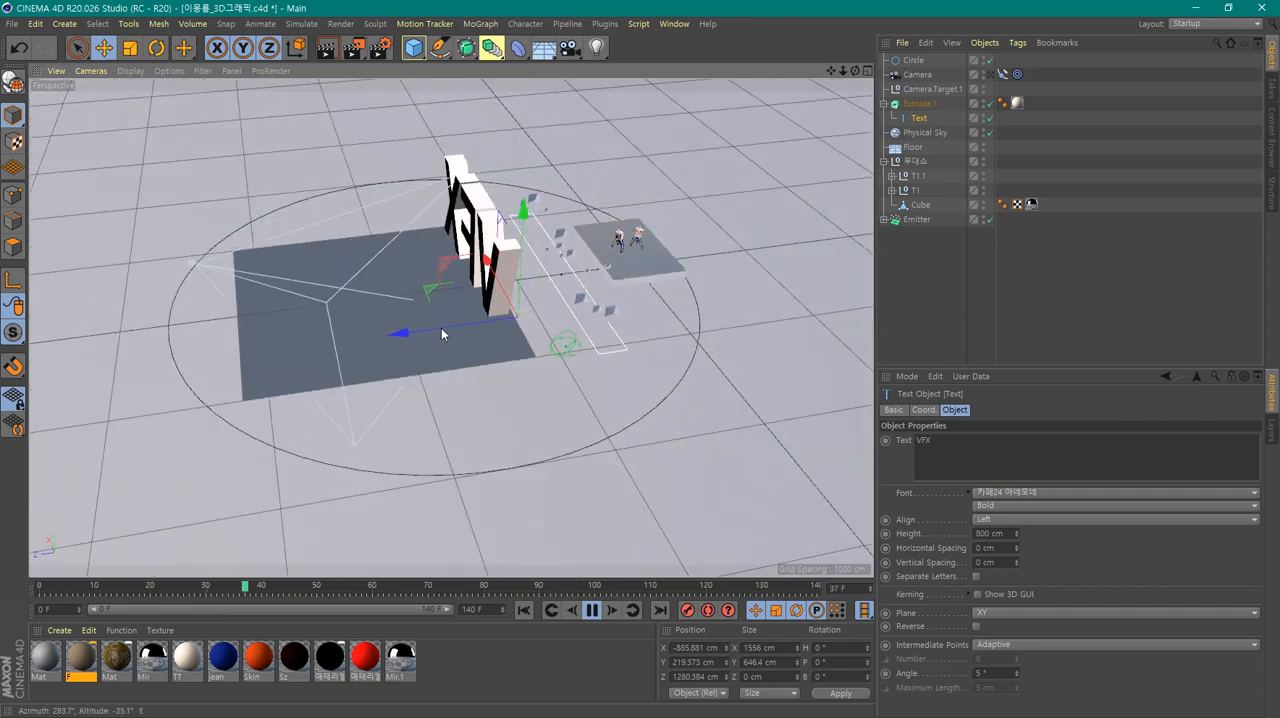
pyautogui.moveTo(433, 328); pyautogui.dragTo(87, 385)
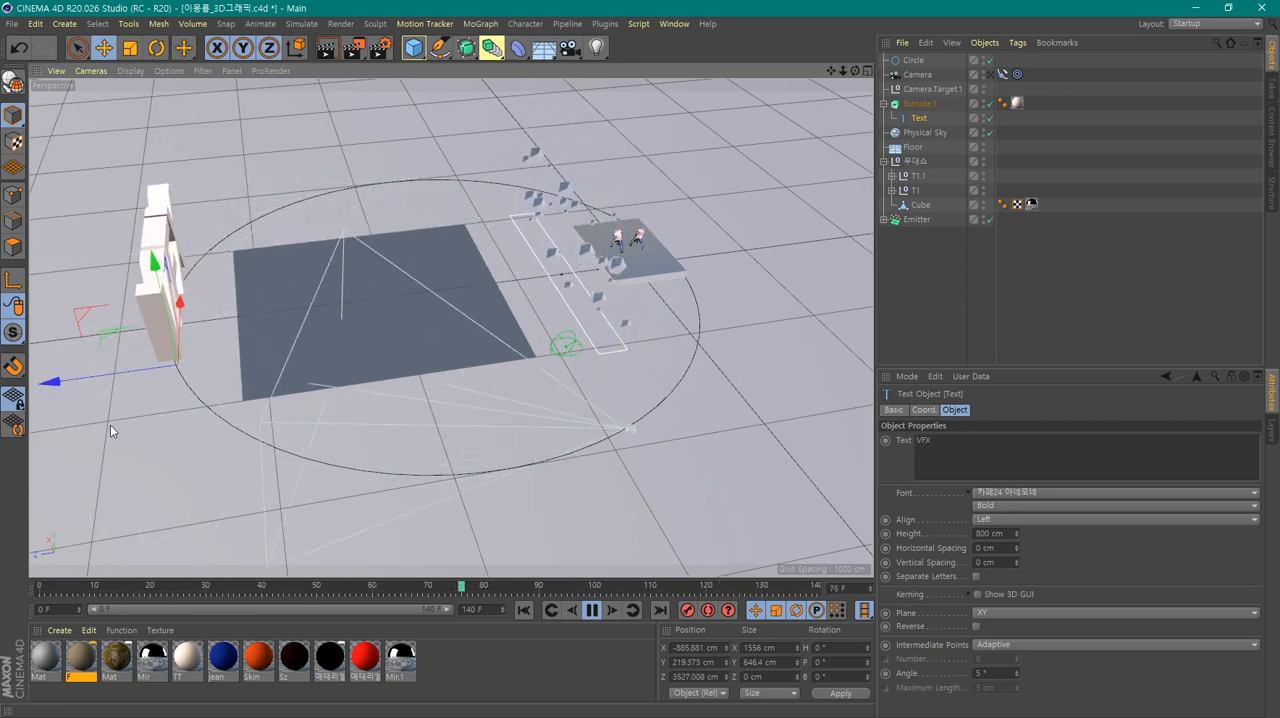
pyautogui.moveTo(108, 379); pyautogui.dragTo(437, 356)
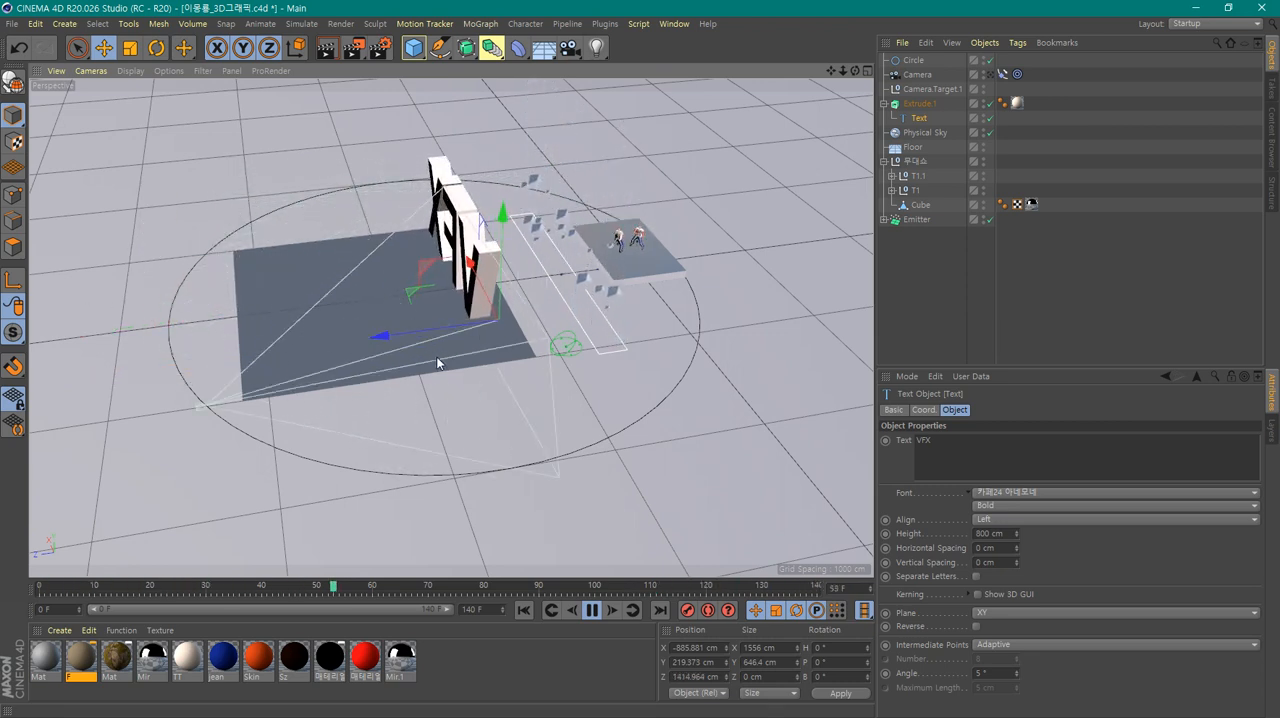
# Raise the text to about 1044 cm in Y to test the camera's tracking, and lower it to about 66 cm
pyautogui.moveTo(505, 220); pyautogui.dragTo(486, 98)
pyautogui.keyDown('alt'); pyautogui.moveTo(482, 336); pyautogui.dragTo(420, 370); pyautogui.keyUp('alt')
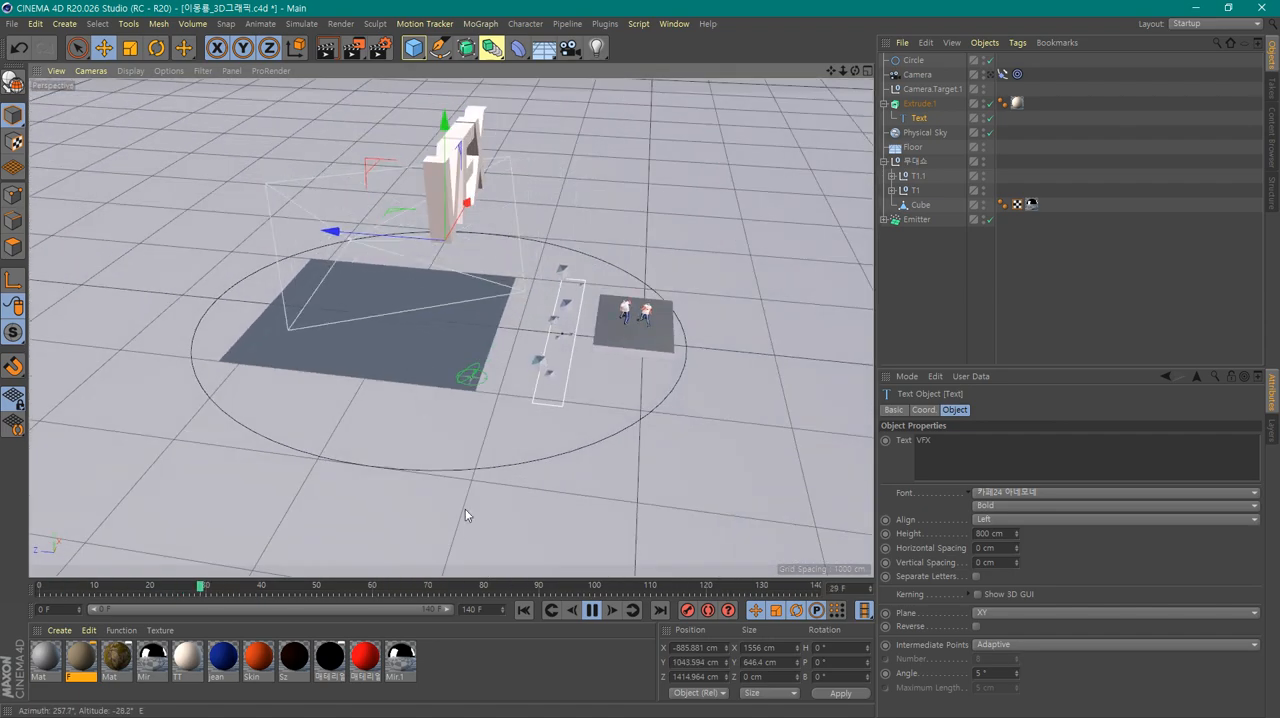
pyautogui.click(344, 586)
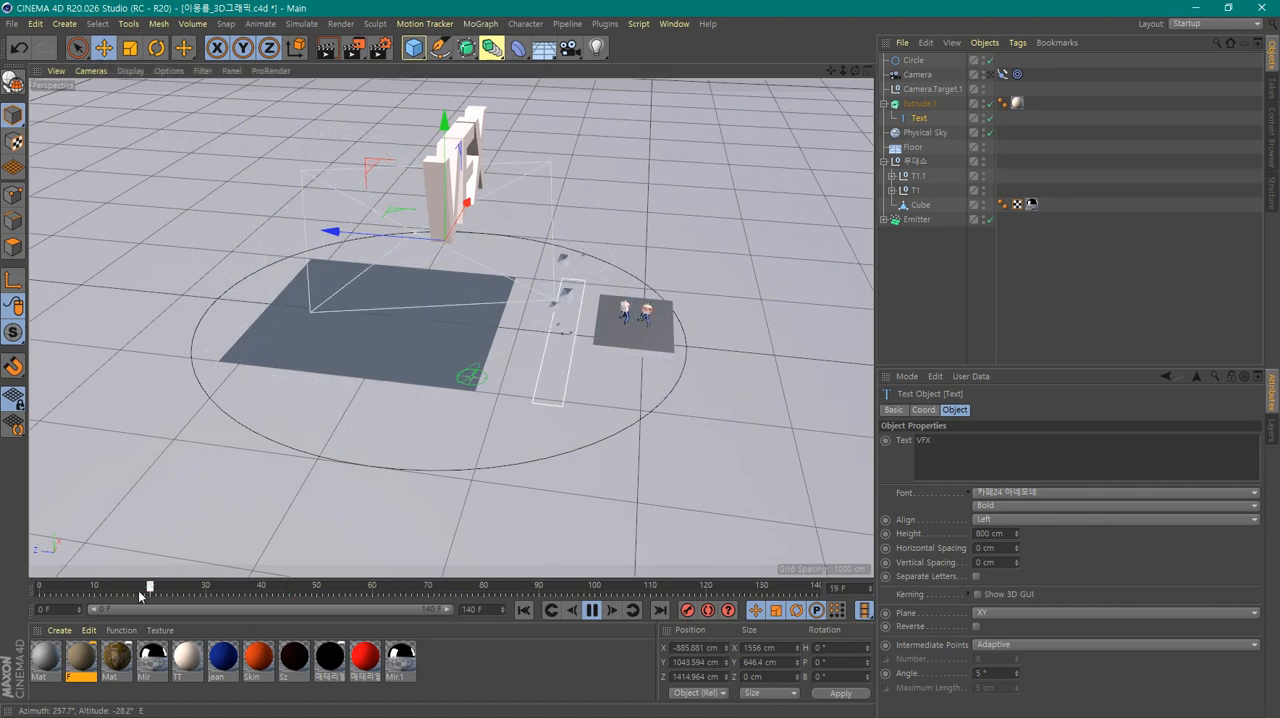
pyautogui.keyDown('alt'); pyautogui.moveTo(339, 414); pyautogui.dragTo(411, 459); pyautogui.keyUp('alt')
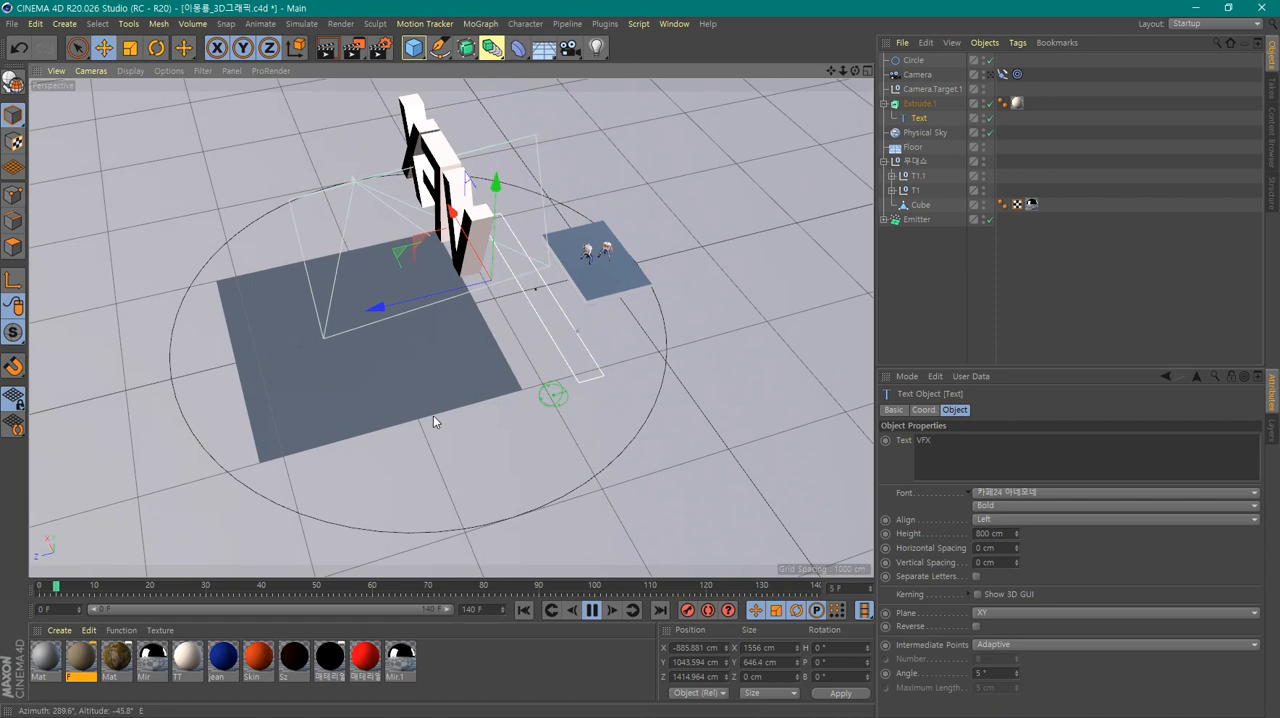
pyautogui.keyDown('alt'); pyautogui.moveTo(497, 420); pyautogui.dragTo(516, 404); pyautogui.keyUp('alt')
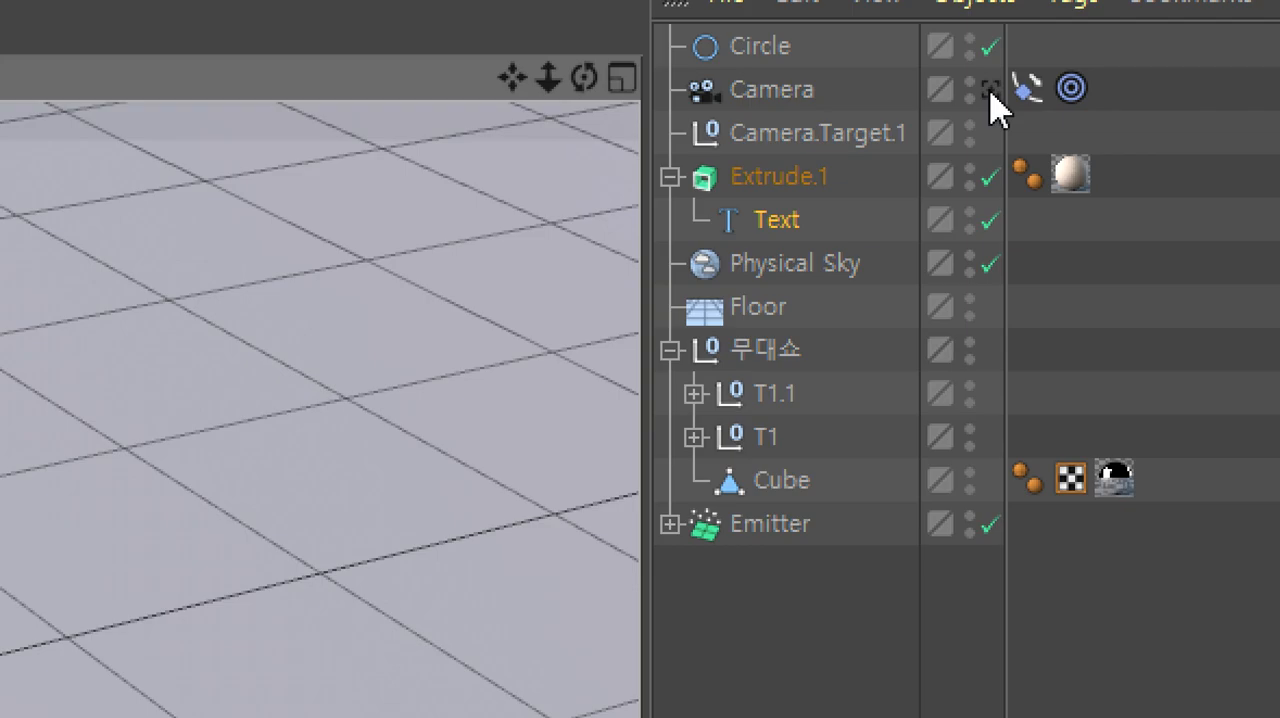
# Check the shot through the camera and review the properties of its Target and Align to Spline tags
pyautogui.click(990, 88)
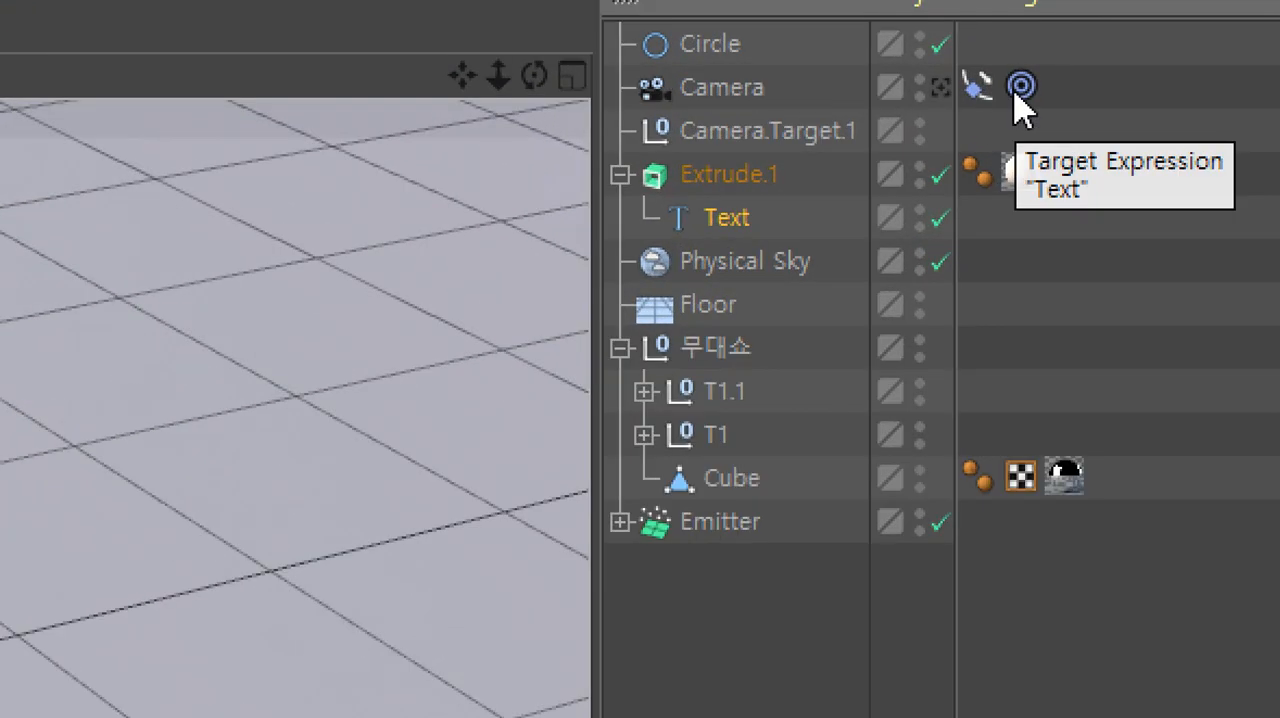
pyautogui.click(1015, 95)
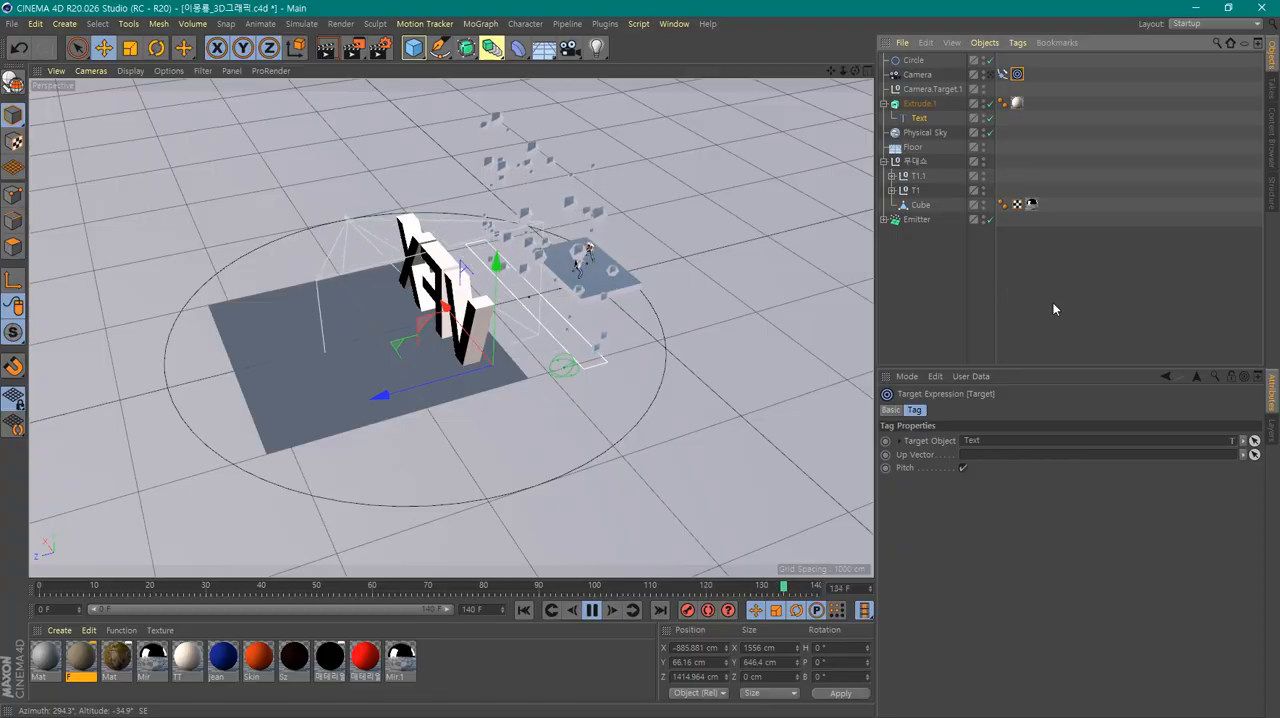
pyautogui.click(1002, 75)
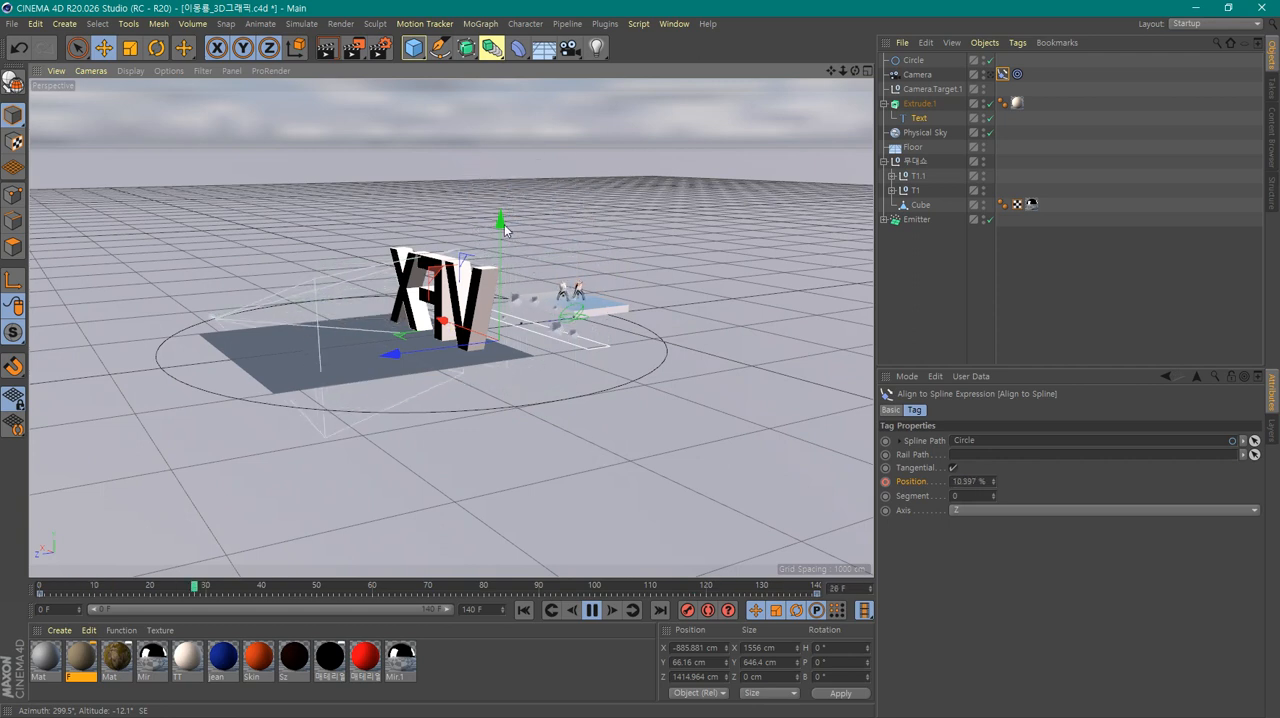
# Raise the VFX text to about 141 cm in Y and stop the playback
pyautogui.moveTo(500, 220); pyautogui.dragTo(460, 214)
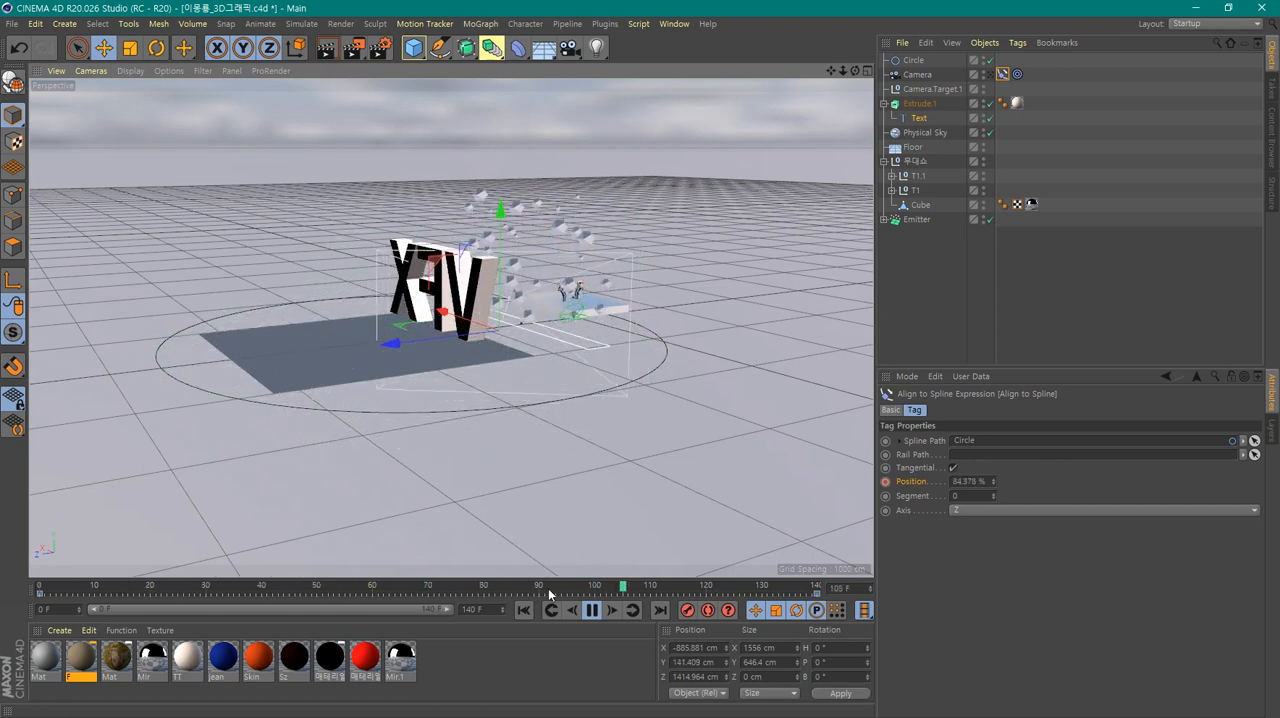
pyautogui.click(592, 610)
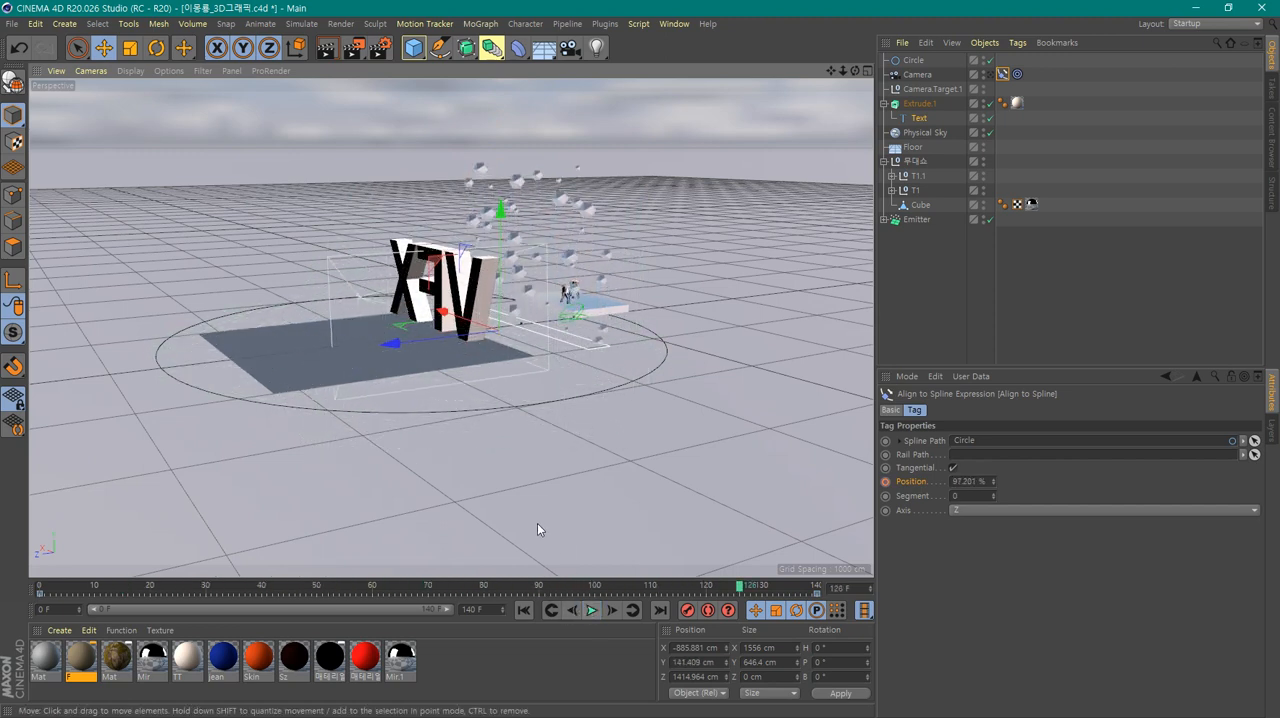
# Select the Circle spline and scale it up uniformly to about 7248 cm across
pyautogui.click(480, 412)
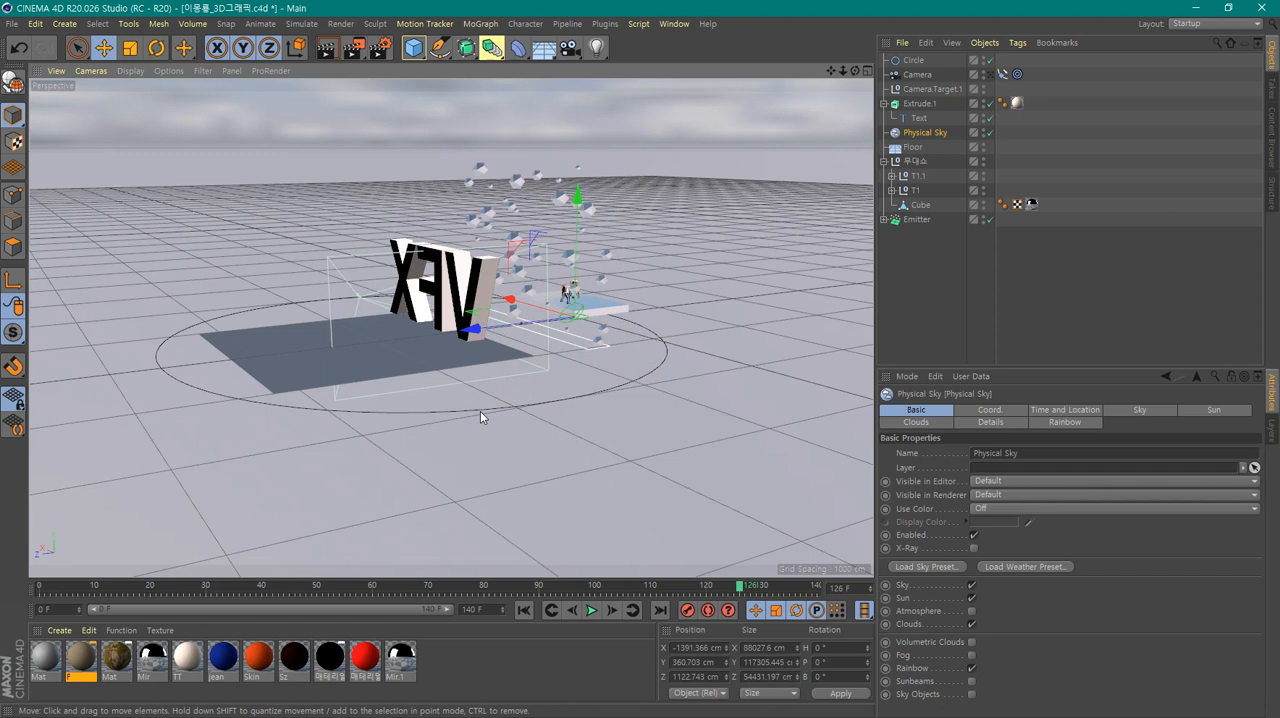
pyautogui.click(910, 62)
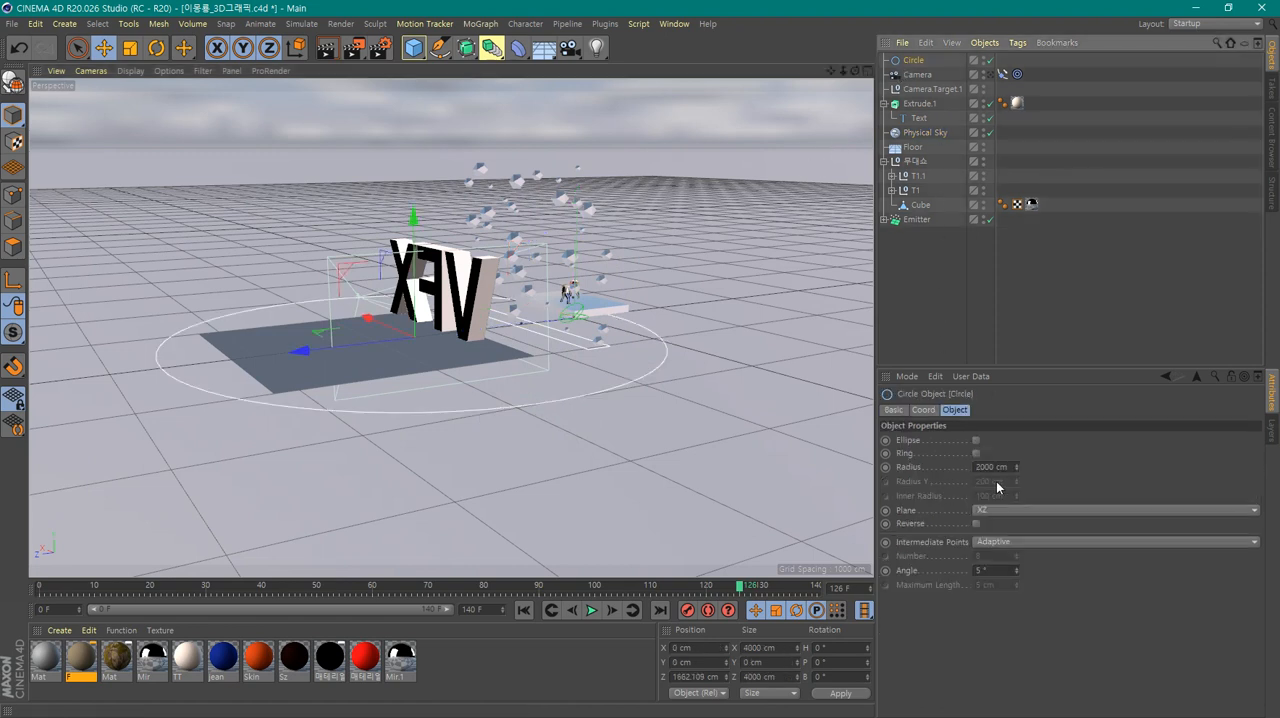
pyautogui.click(130, 48)
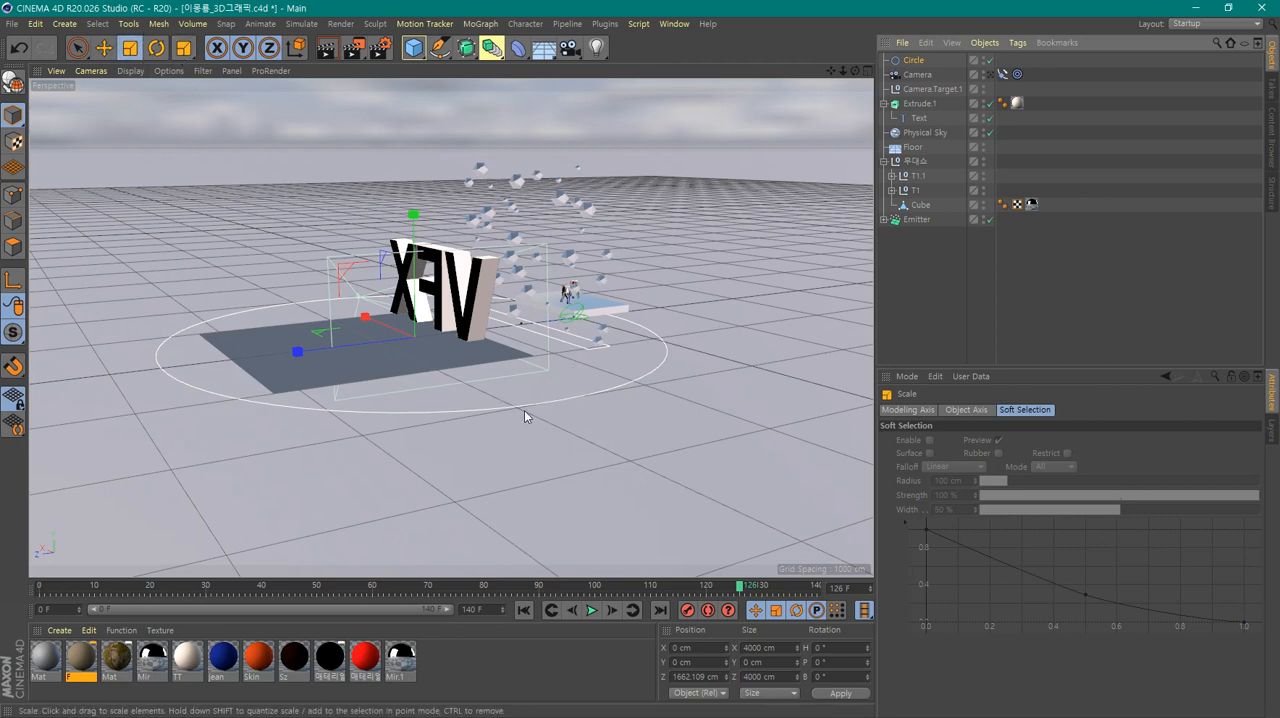
pyautogui.keyDown('alt'); pyautogui.moveTo(499, 404); pyautogui.dragTo(468, 448); pyautogui.keyUp('alt')
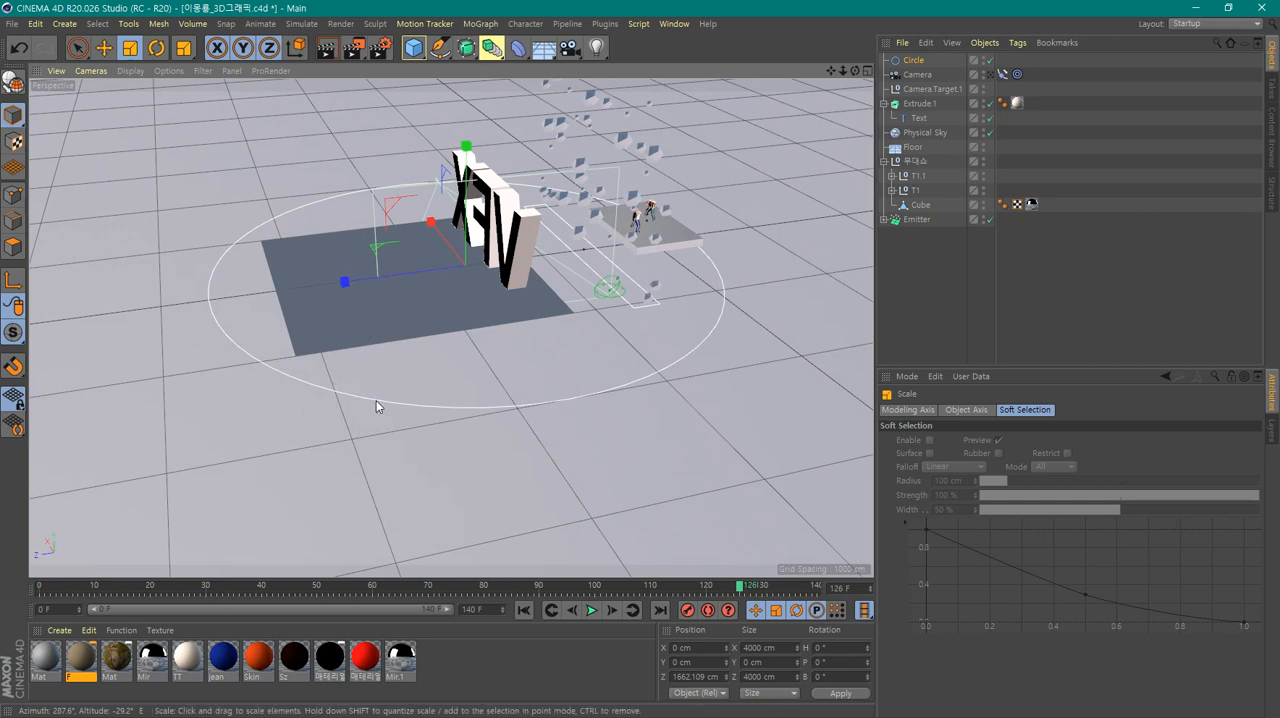
pyautogui.moveTo(334, 435); pyautogui.dragTo(664, 163)
pyautogui.scroll(-4, 632, 211)
pyautogui.keyDown('alt'); pyautogui.moveTo(632, 216); pyautogui.dragTo(641, 413); pyautogui.keyUp('alt')
# Raise the circle along Y above the VFX text in the front view, deselect it and return to the single perspective view
pyautogui.middleClick(628, 390)
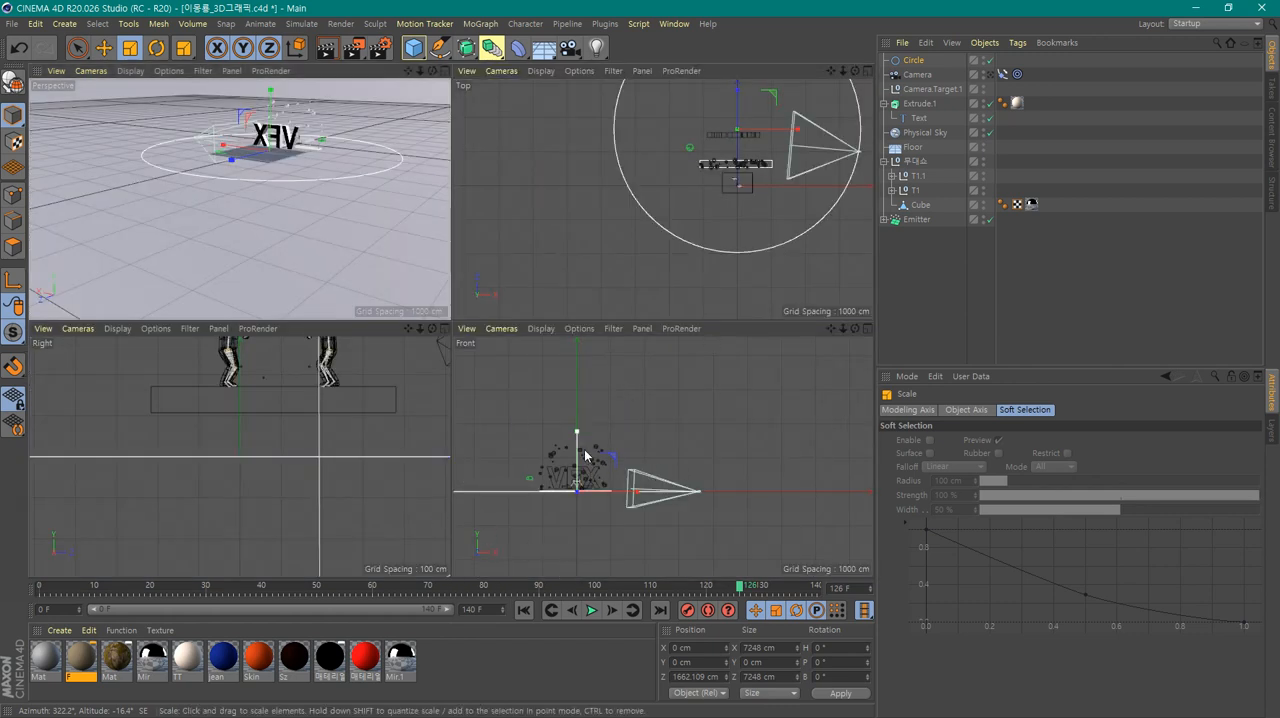
pyautogui.click(106, 47)
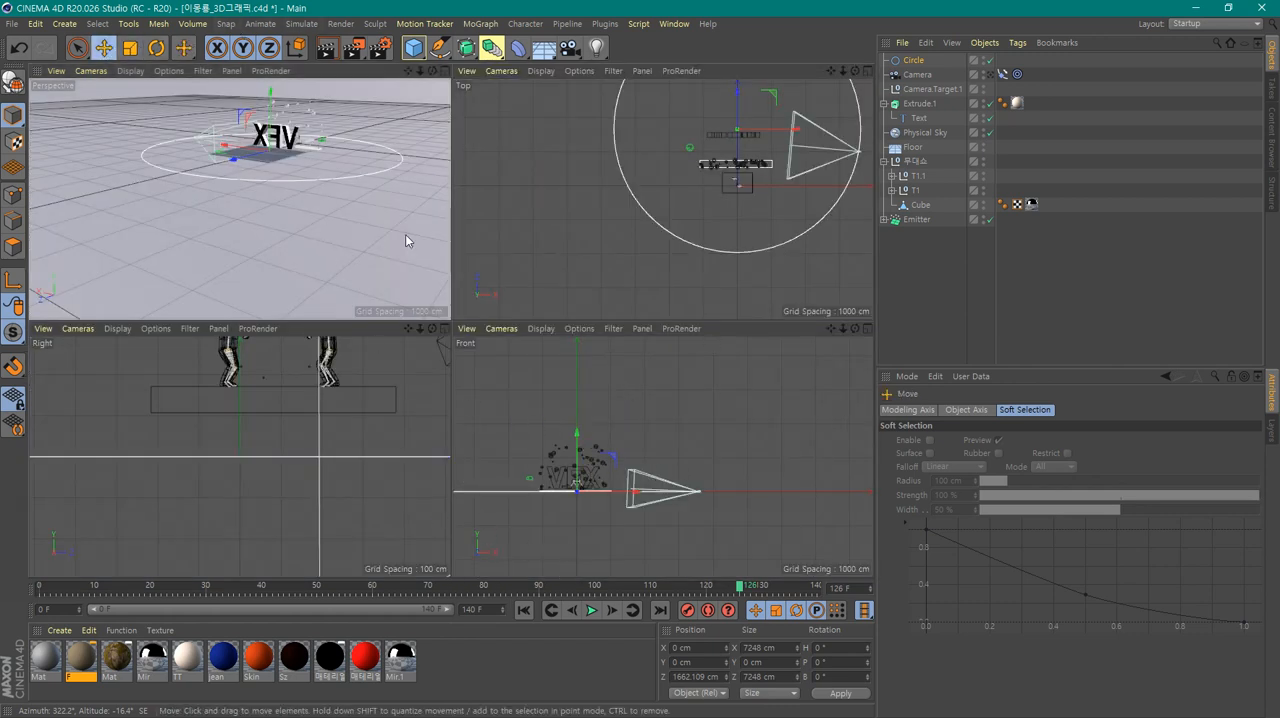
pyautogui.moveTo(579, 449); pyautogui.dragTo(512, 402)
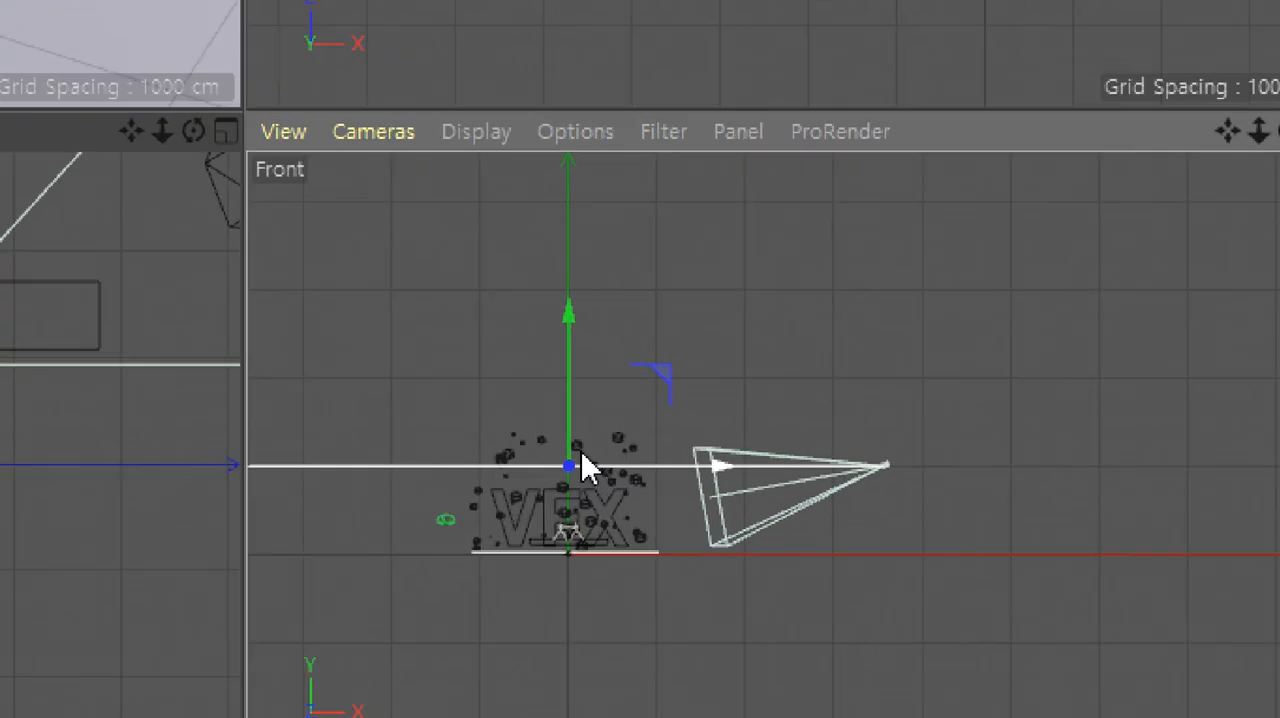
pyautogui.moveTo(590, 410); pyautogui.dragTo(555, 372)
pyautogui.click(968, 342)
pyautogui.middleClick(490, 185)
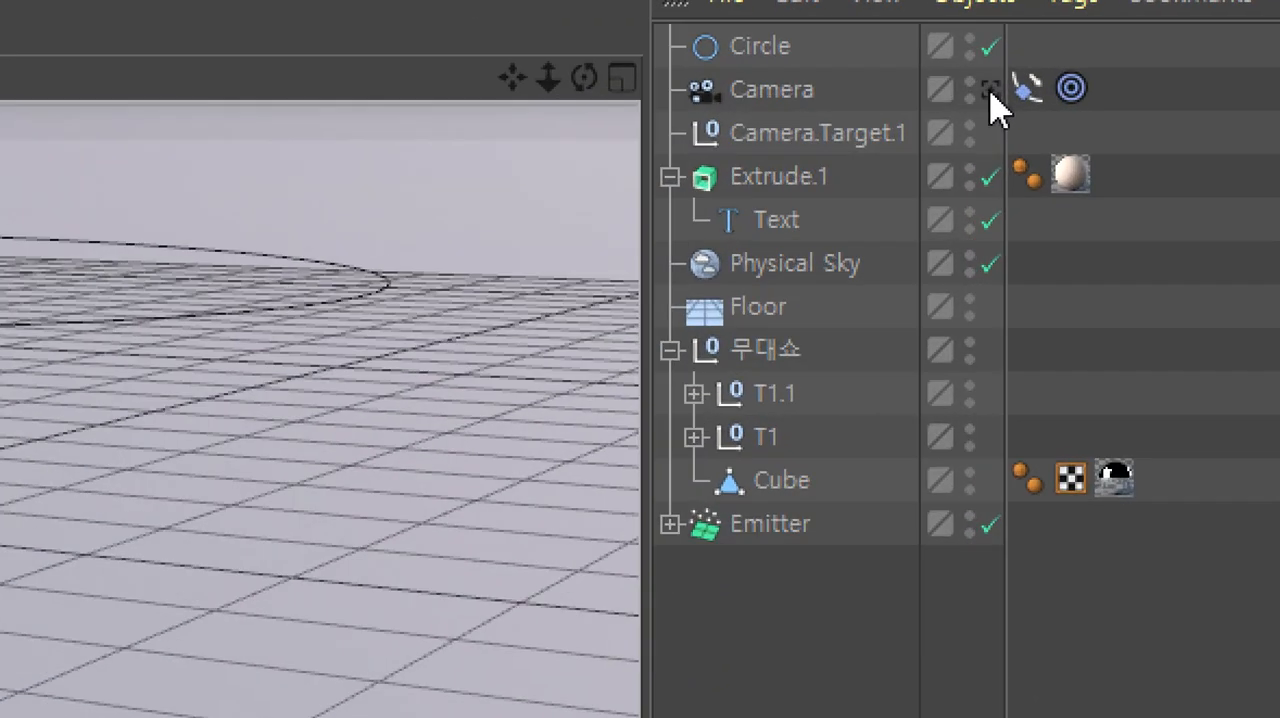
# Look through the camera and play the animation from frame 0 to check the orbit around the text
pyautogui.click(990, 90)
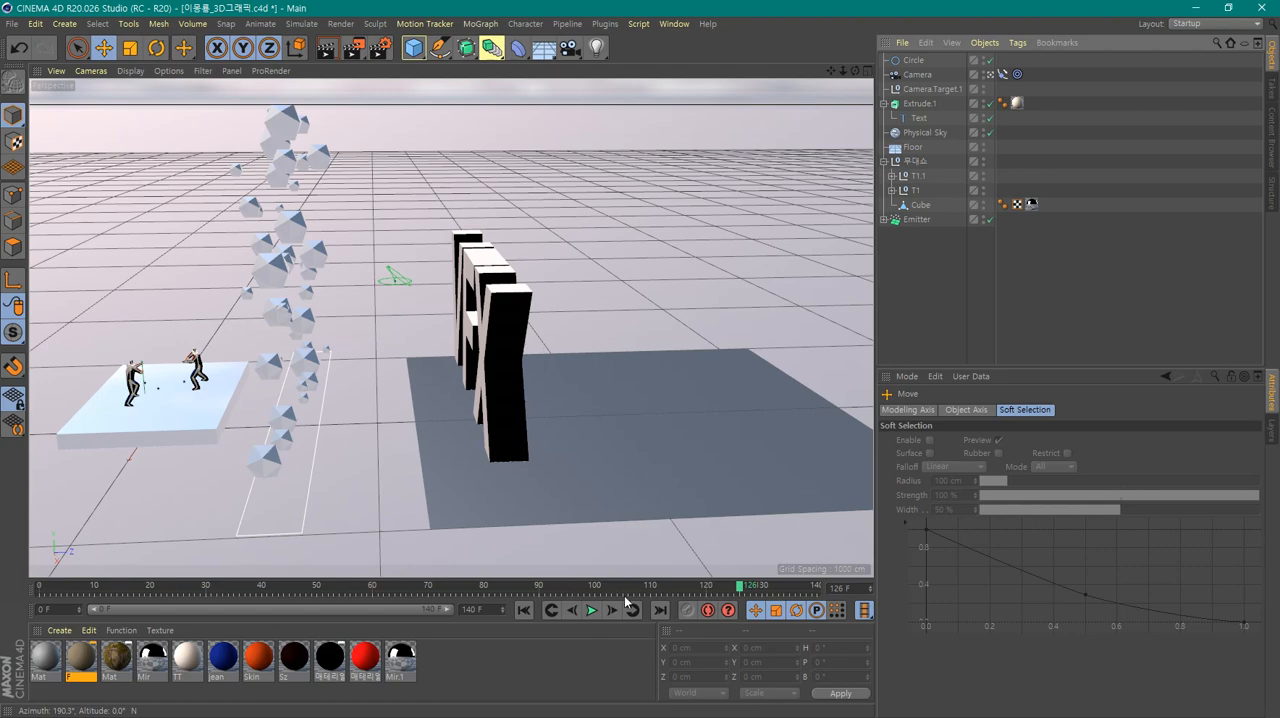
pyautogui.click(523, 610)
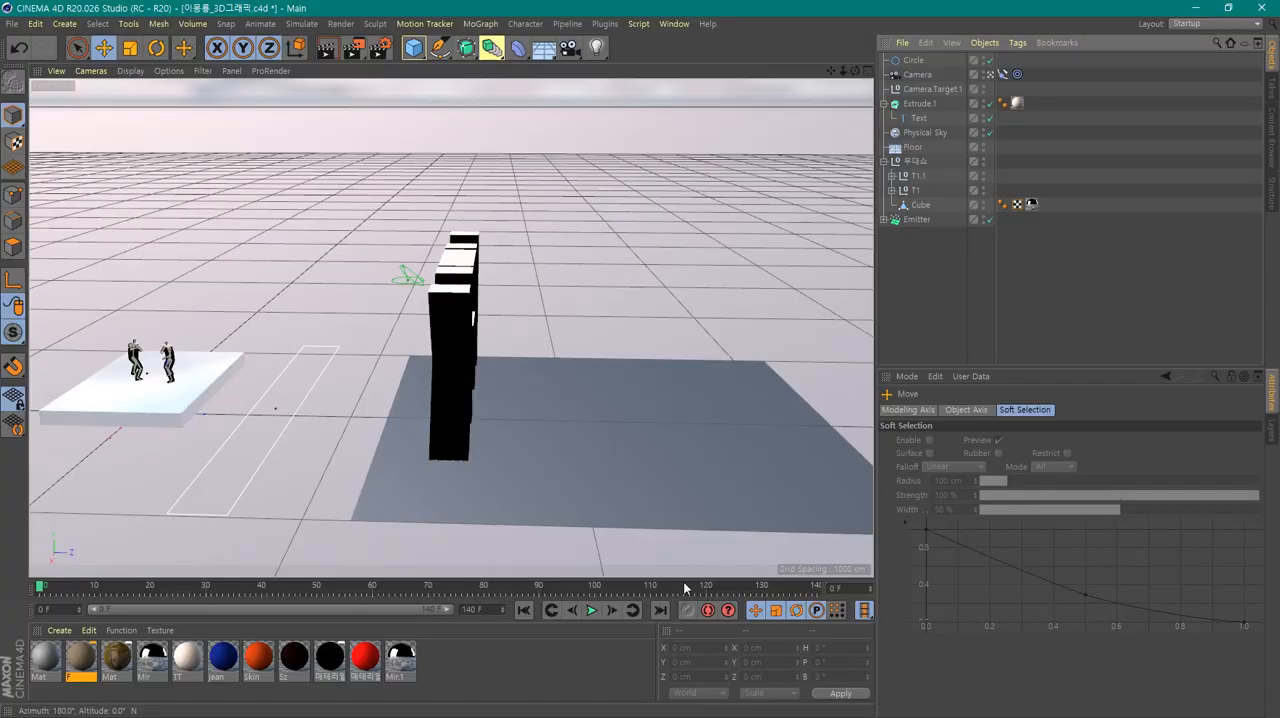
pyautogui.click(591, 612)
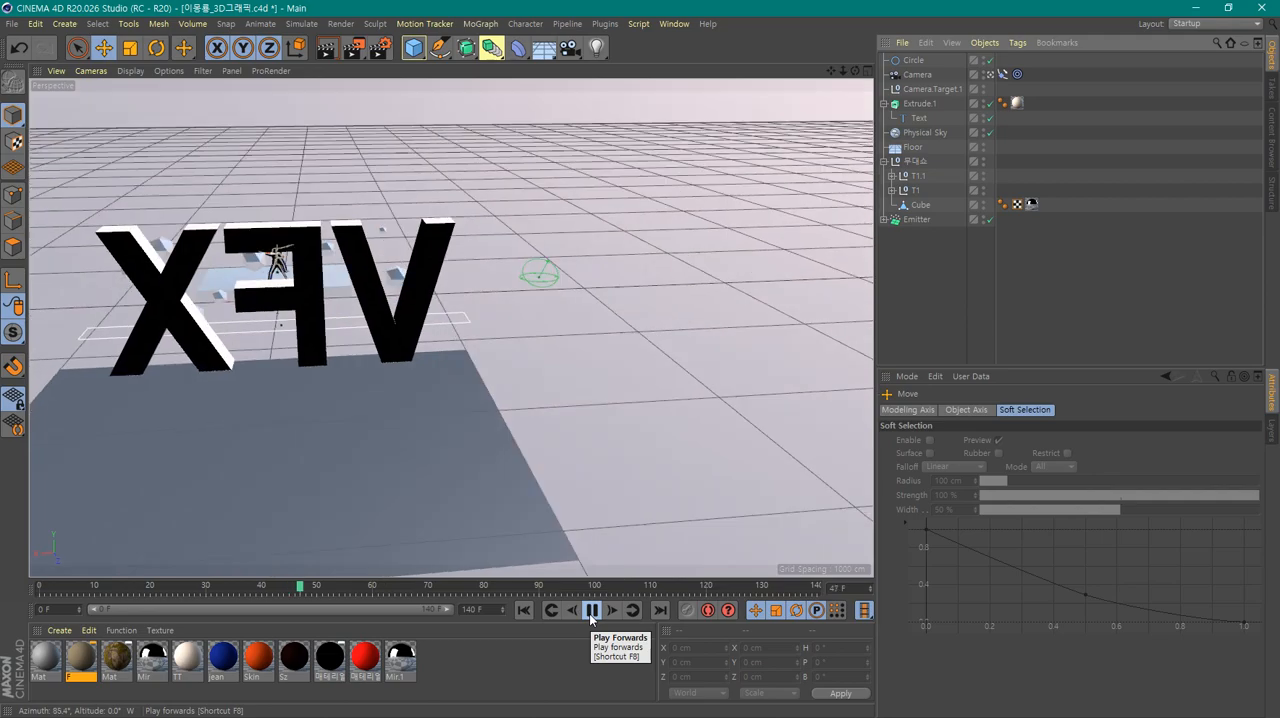